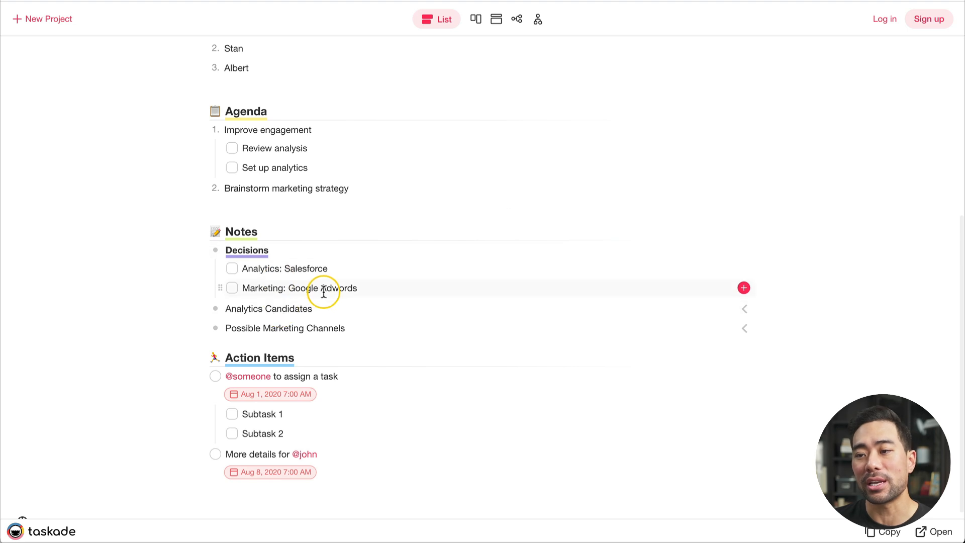
- Look through the meeting agenda, weekly goals checklist and workshop brainstorming templates in their list, action and mindmap views
scroll(353, 315, "down", 2)
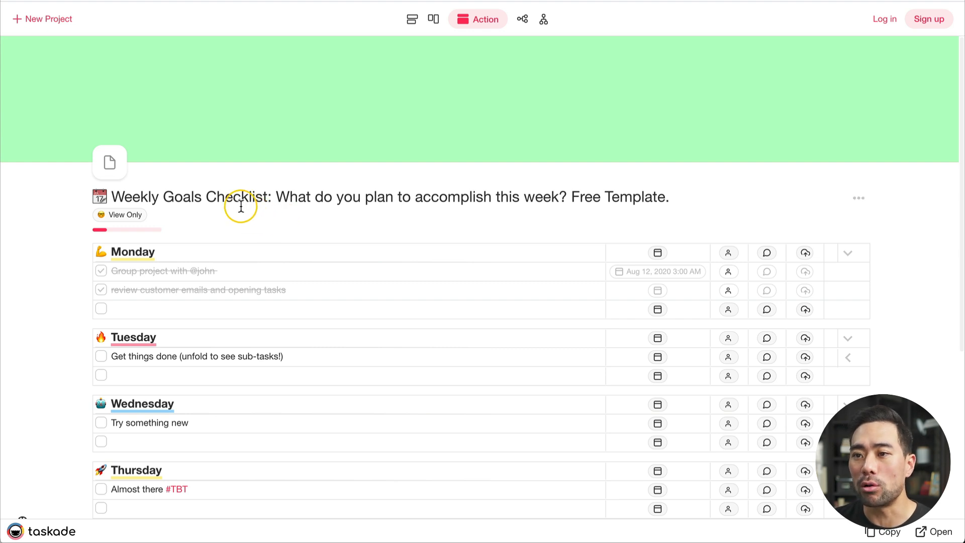
scroll(252, 208, "down", 1)
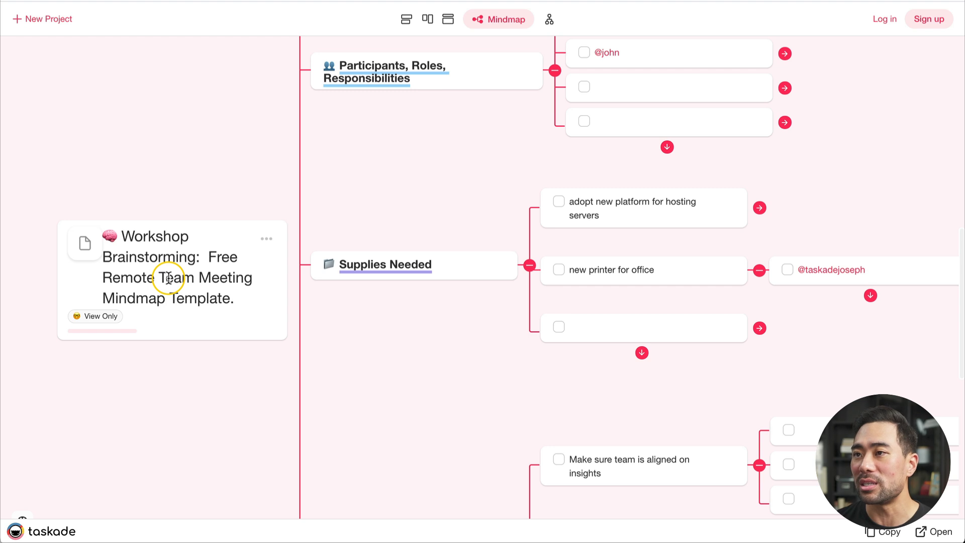
scroll(458, 87, "down", 1)
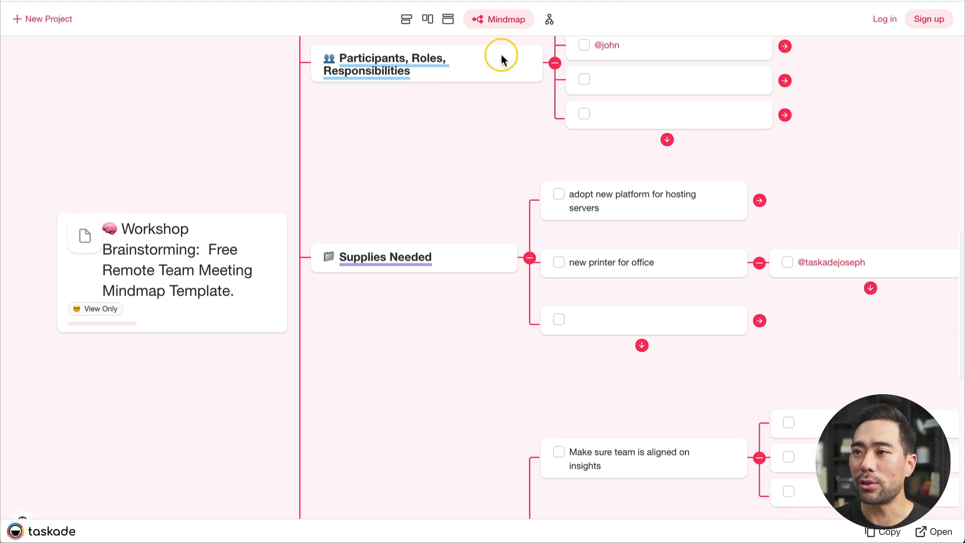
left_click(496, 22)
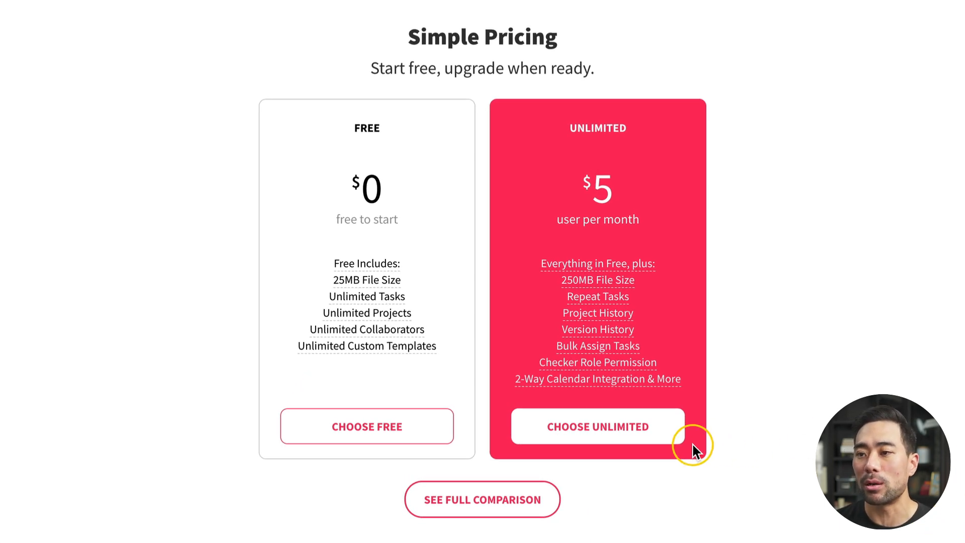
- Compare the features of the Free and Unlimited plans on the pricing page, including the file size limits
mouse_move(364, 276)
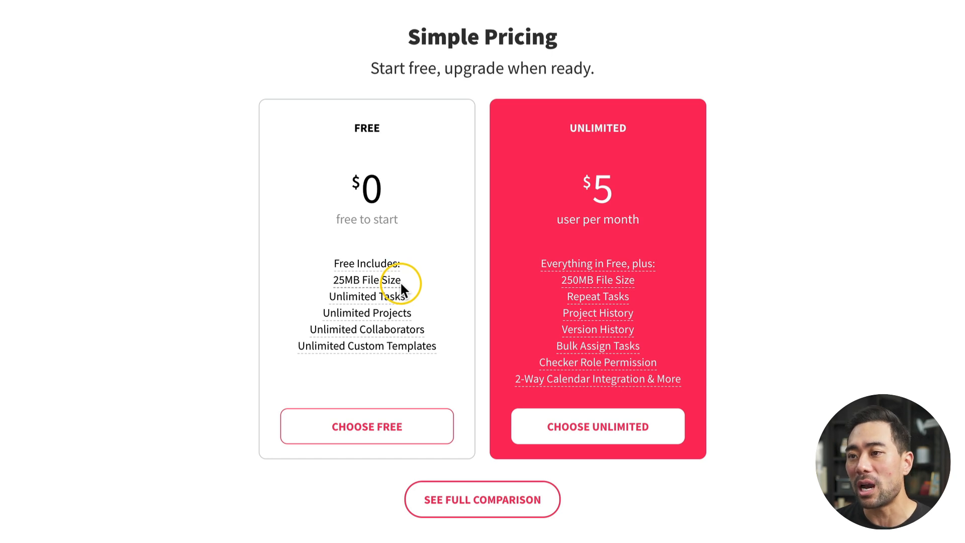
mouse_move(373, 304)
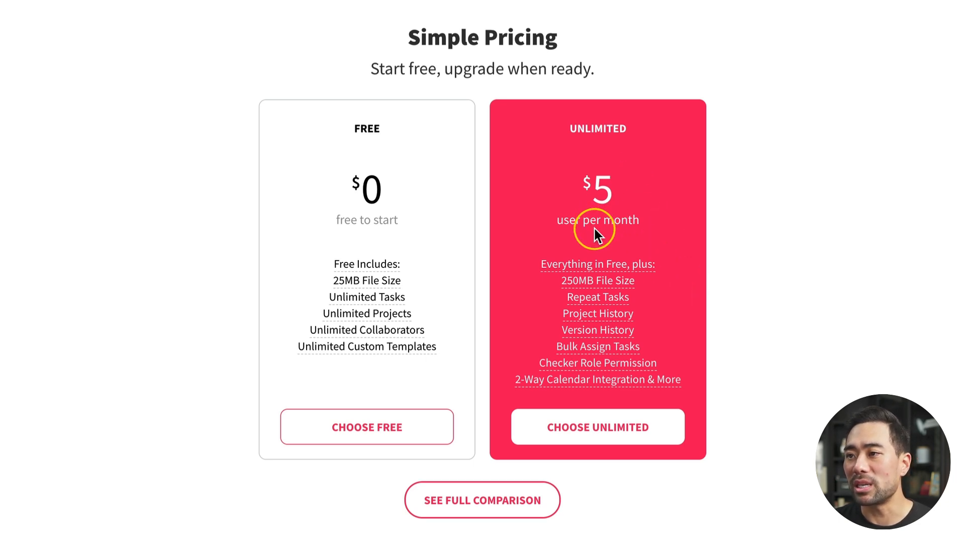
mouse_move(629, 269)
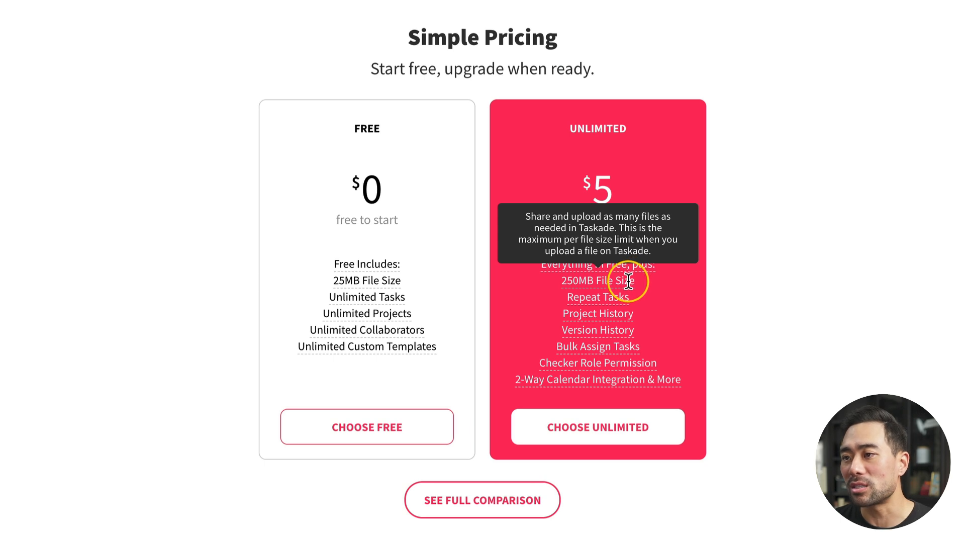
mouse_move(611, 300)
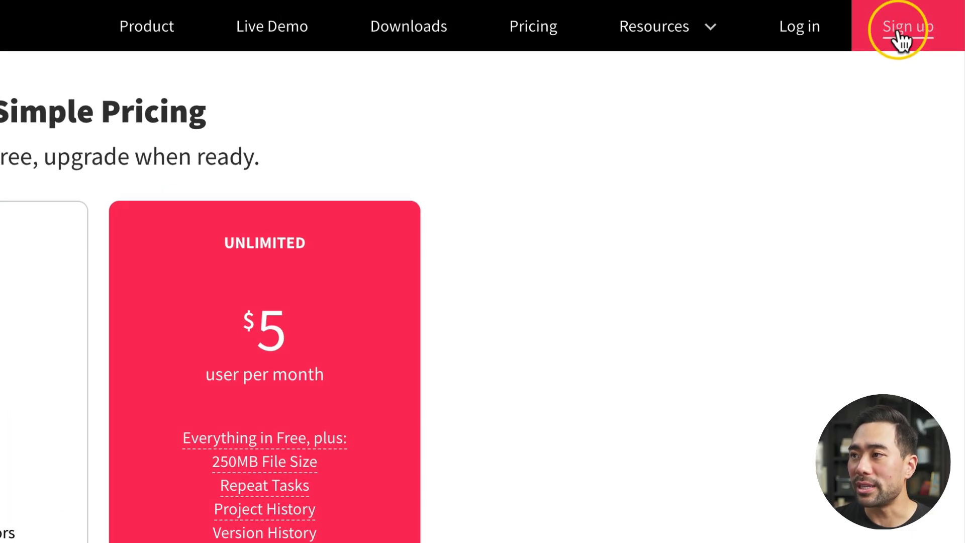
- Sign up for an account and open its account settings
left_click(901, 36)
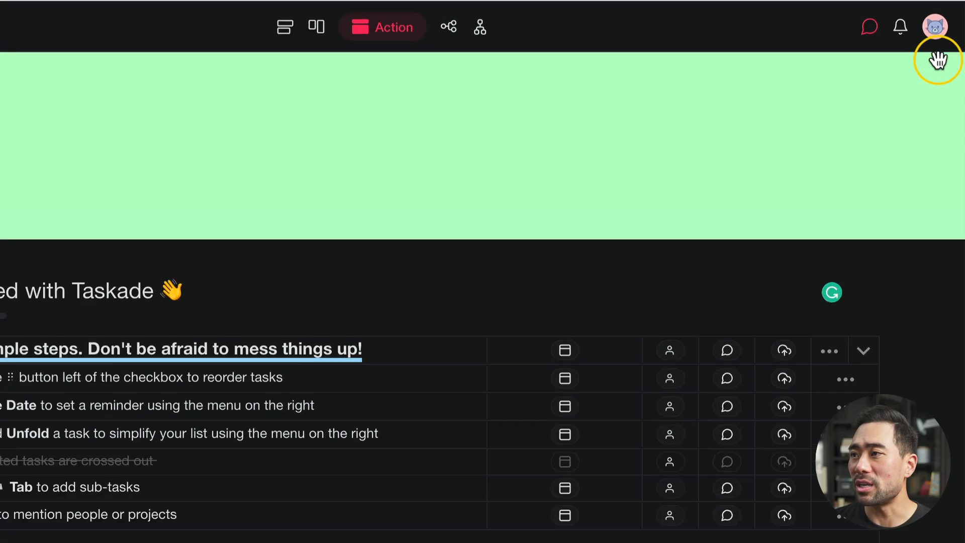
left_click(934, 21)
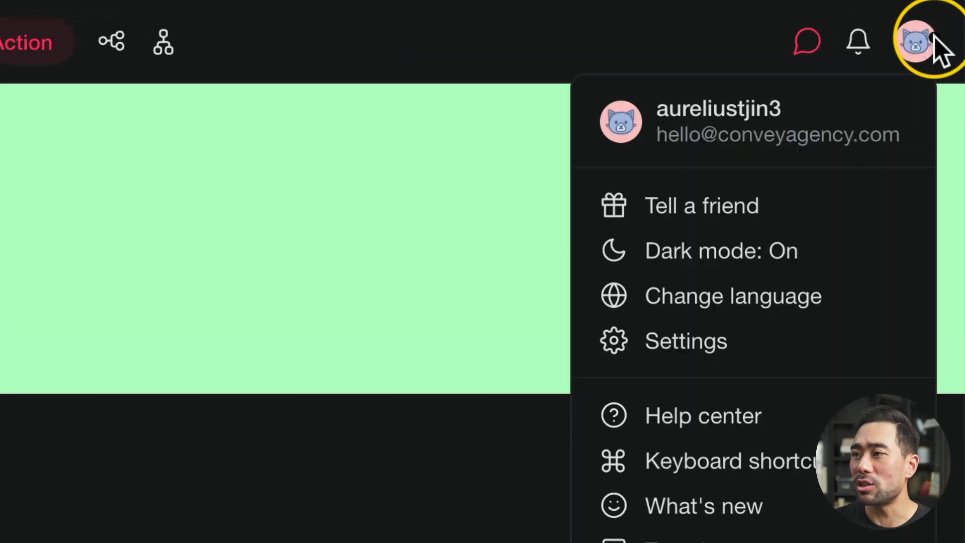
left_click(664, 346)
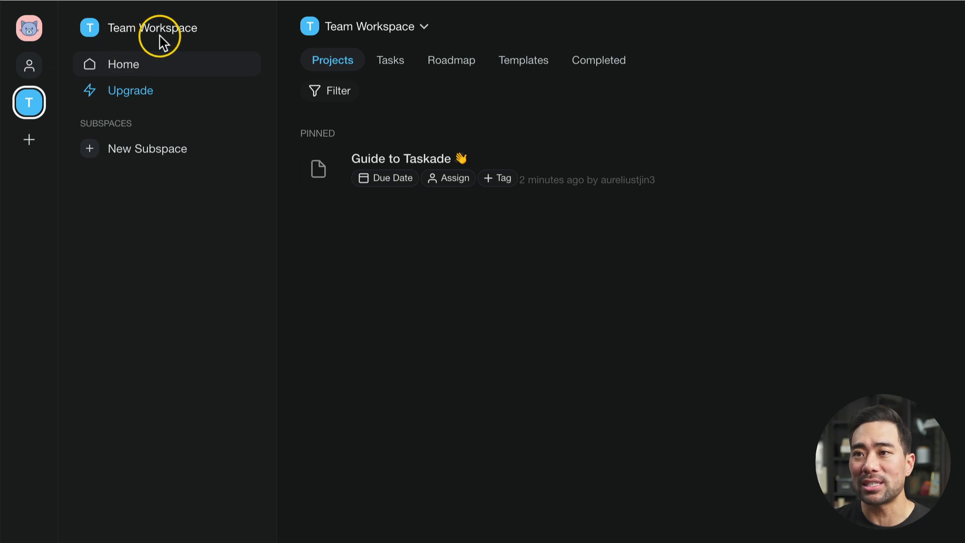
- Open the upgrade page for the Team Workspace and apply the promo code to the free trial order
left_click(129, 96)
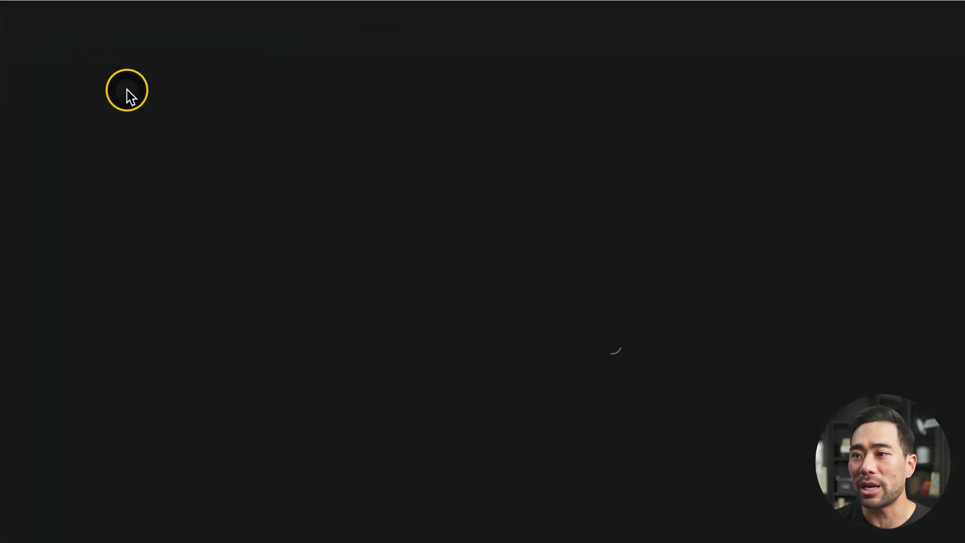
left_click(450, 243)
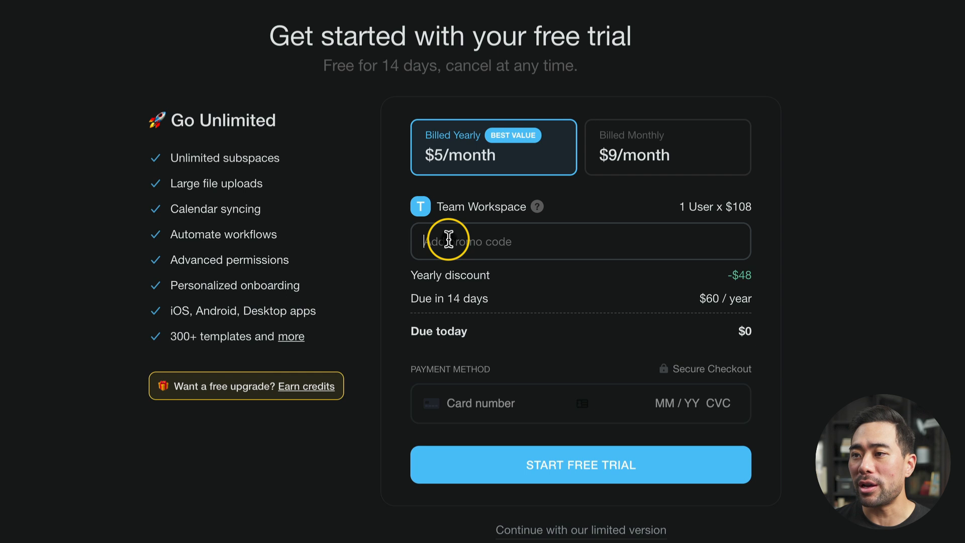
type("AURELIUS")
left_click(720, 239)
left_click(720, 242)
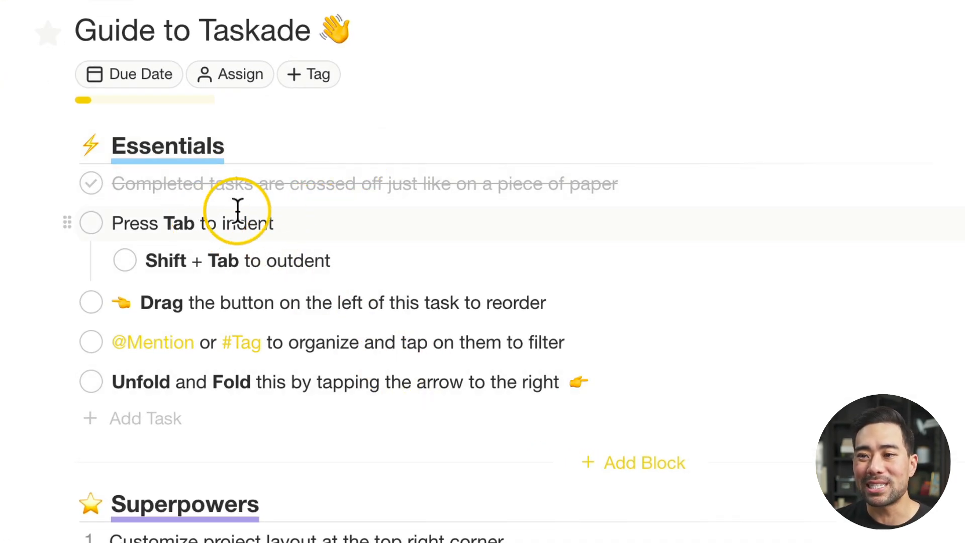
- Leave the Guide to Taskade project and view the Calendar, Starred and My Tasks pages of the personal home
left_click(233, 221)
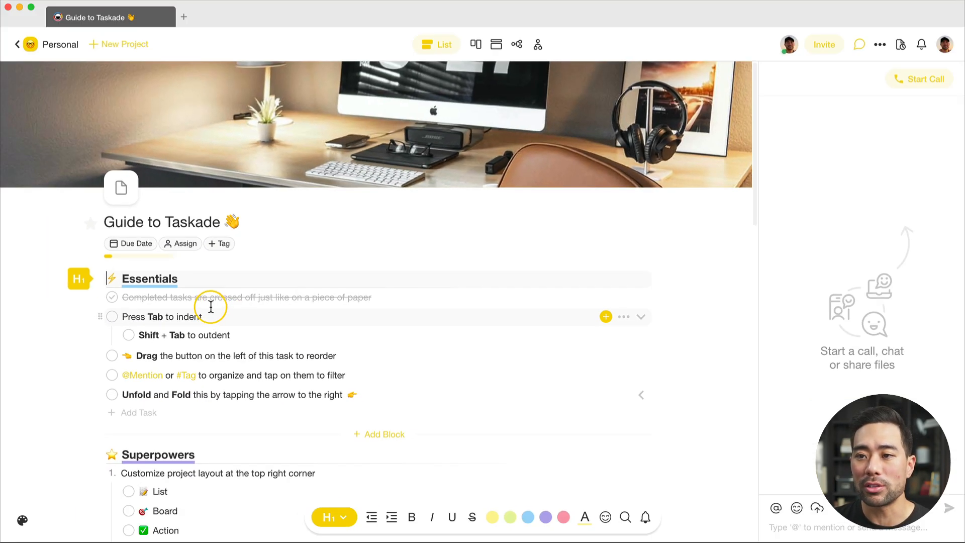
left_click(21, 50)
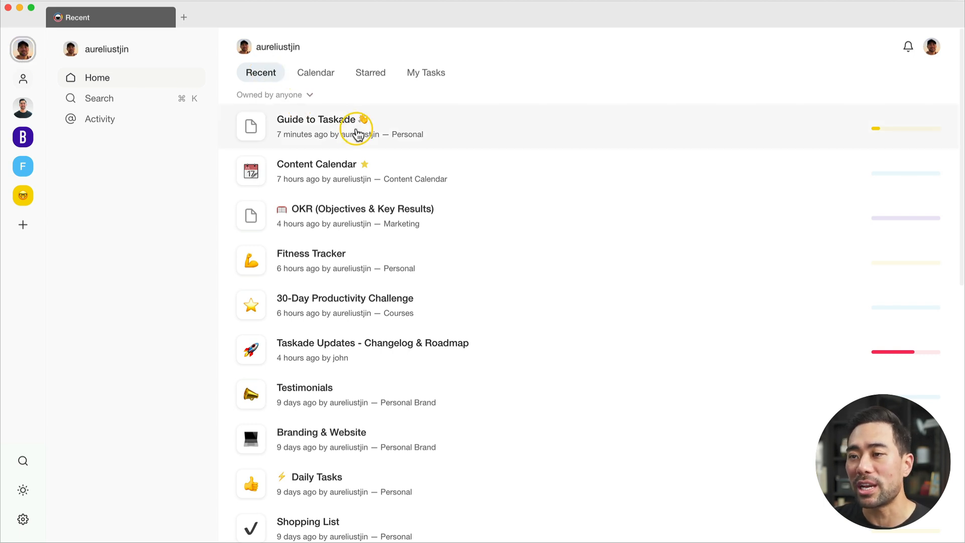
left_click(306, 77)
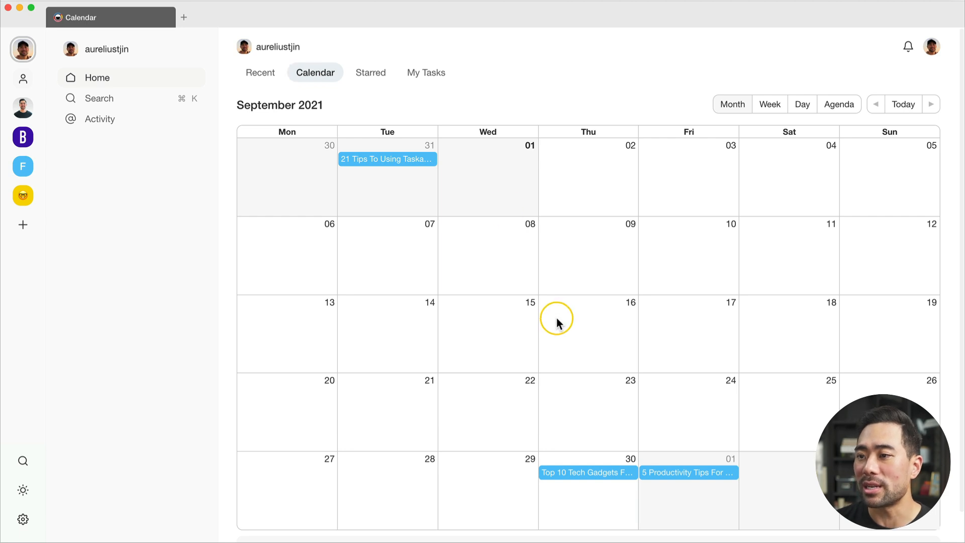
left_click(370, 75)
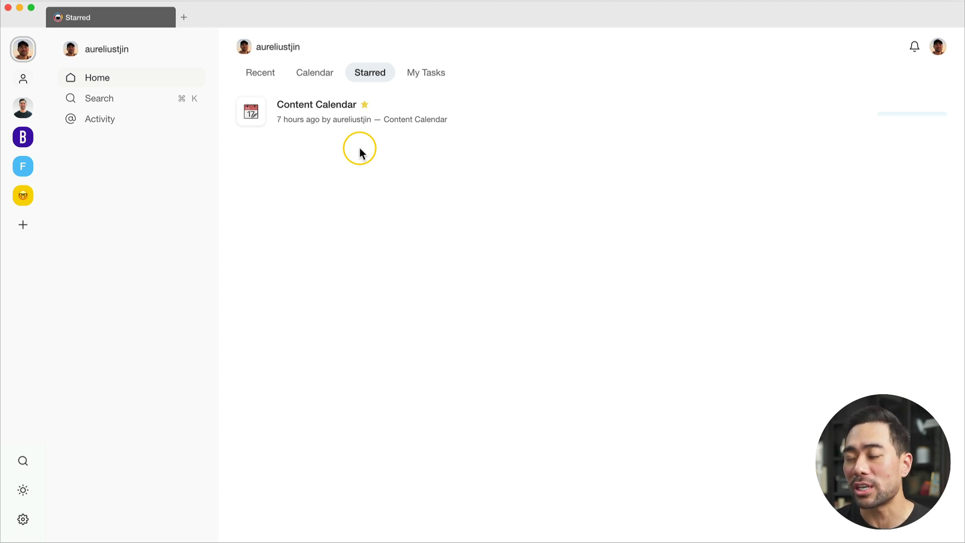
left_click(435, 74)
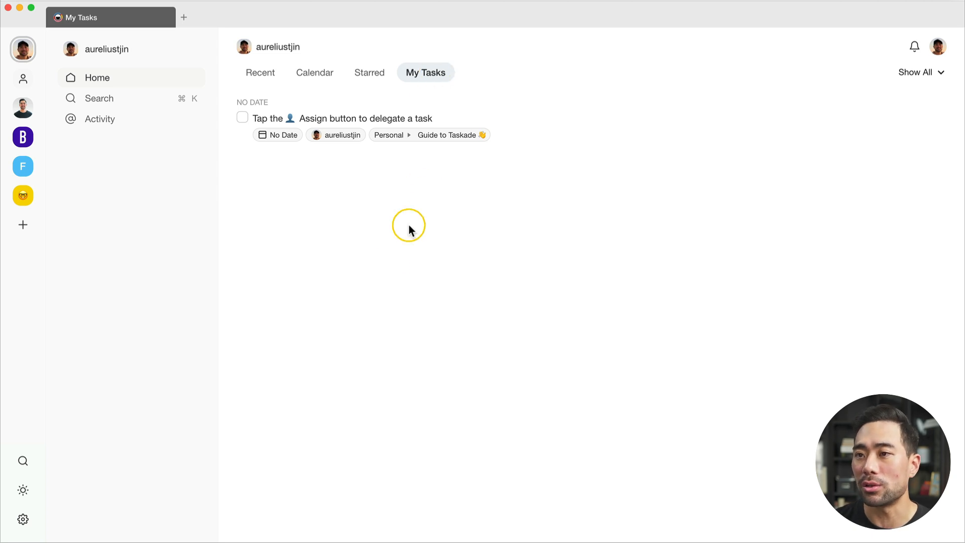
- View the Search and Activity pages, the projects shared with the account, and the Personal Brand workspace
left_click(110, 103)
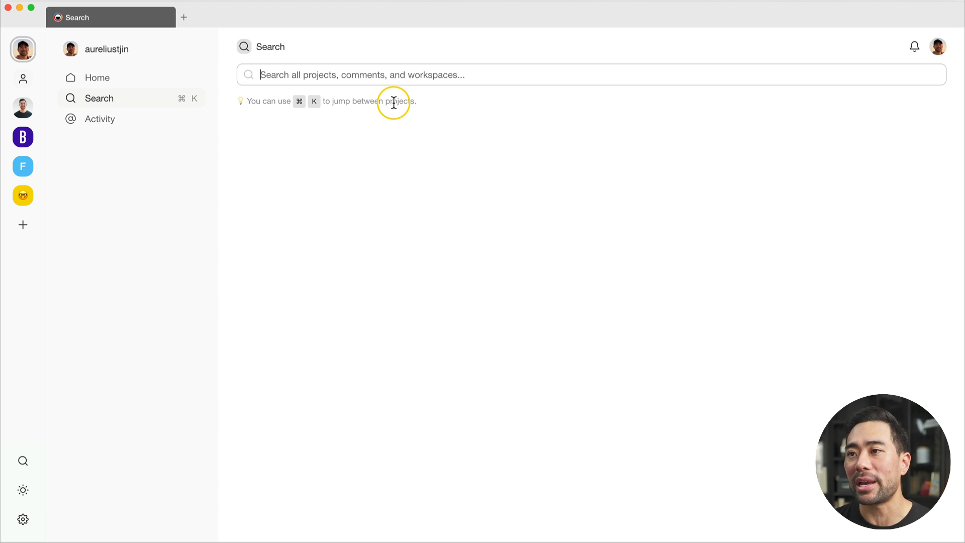
left_click(114, 120)
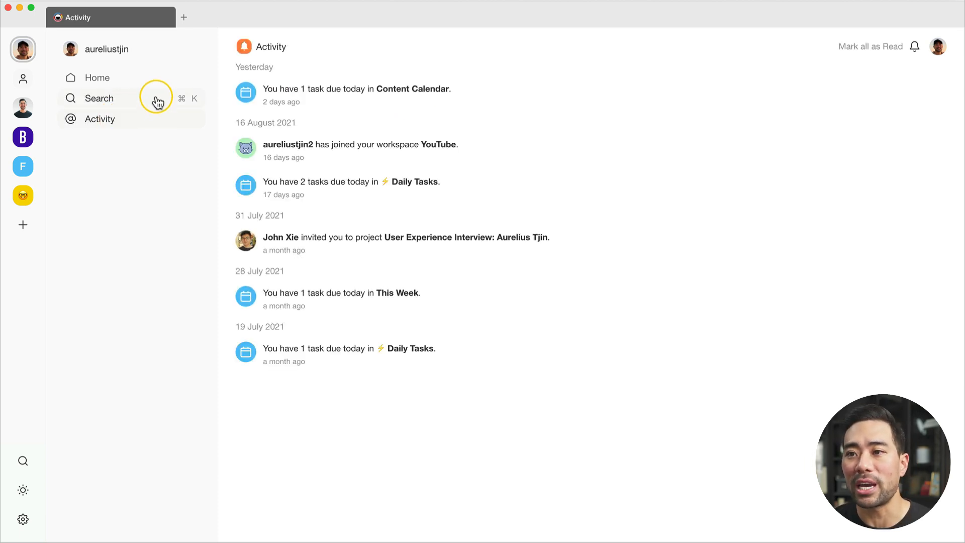
left_click(22, 80)
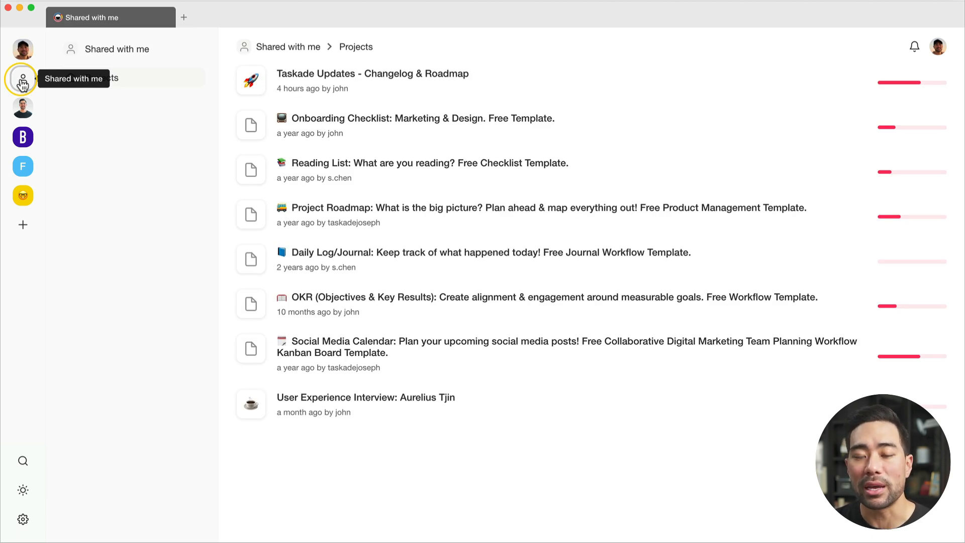
left_click(22, 106)
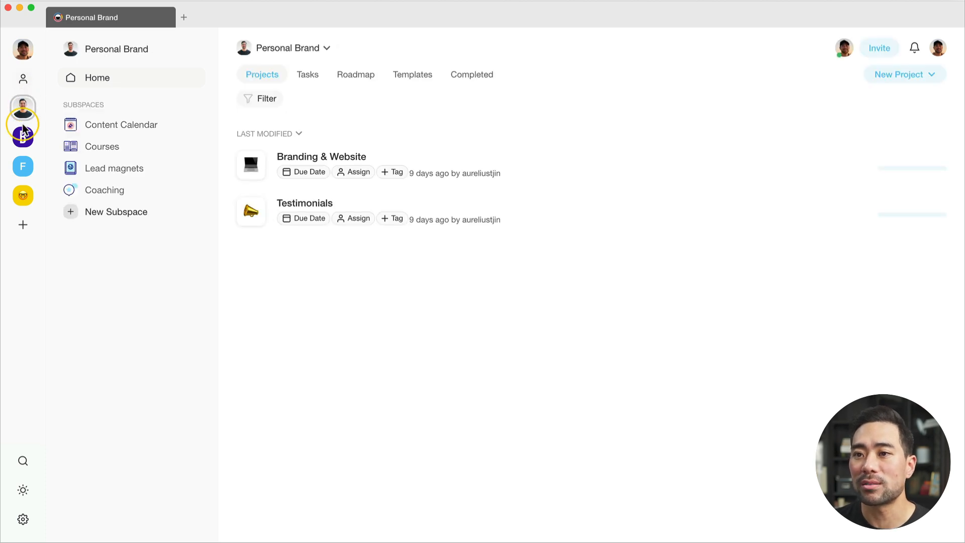
- Toggle the colour theme and restore it to light, and open the settings
left_click(23, 494)
left_click(23, 494)
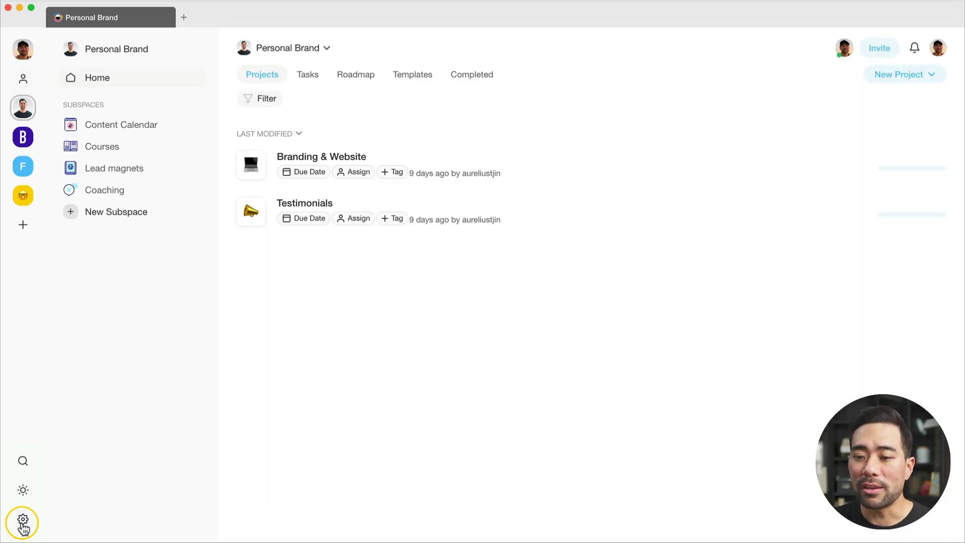
left_click(23, 520)
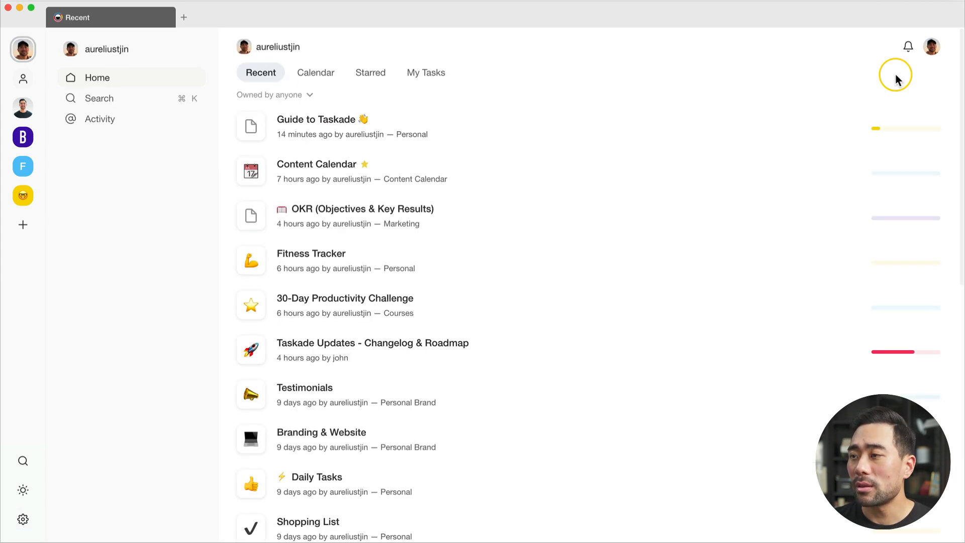
- Check the activity notifications and open the keyboard shortcuts overview for the account
left_click(907, 47)
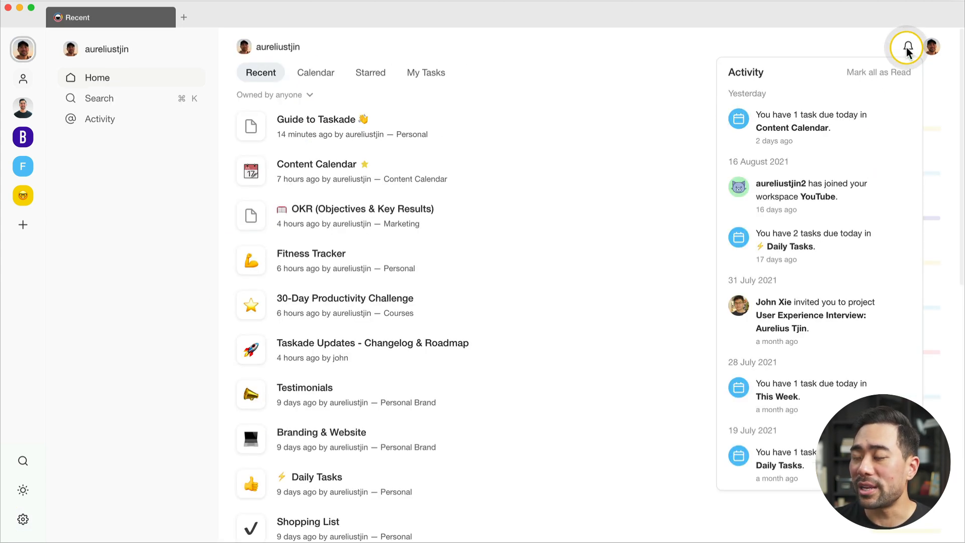
left_click(932, 46)
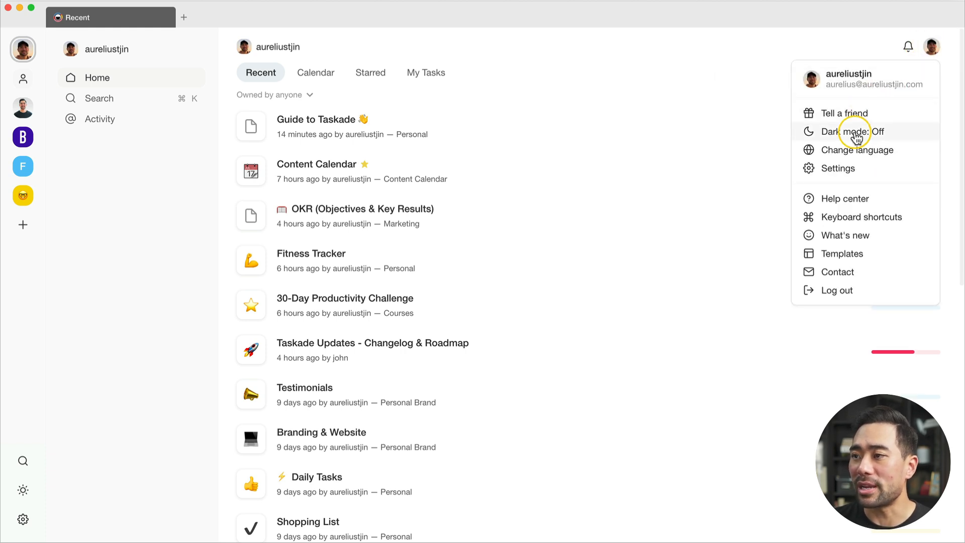
left_click(847, 223)
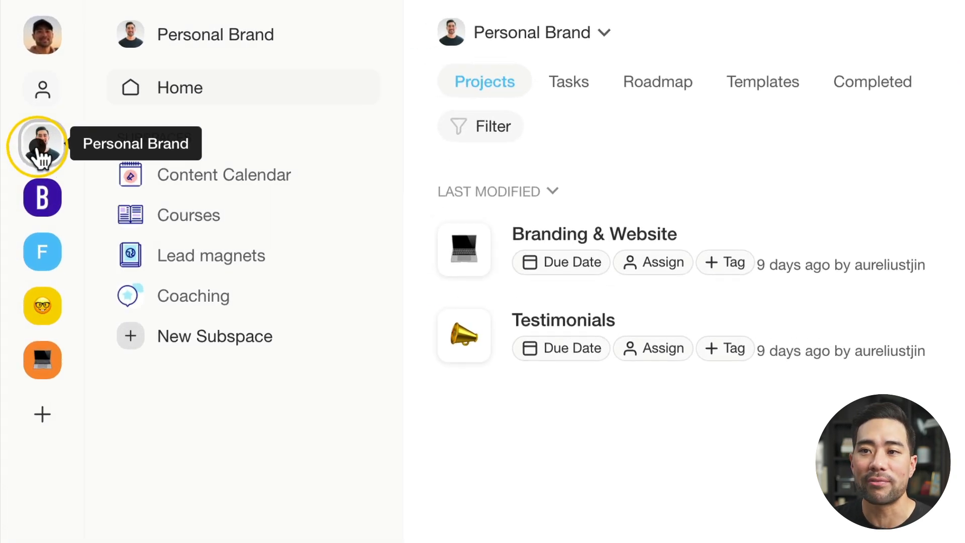
- Open the Content Calendar project in the Personal Brand workspace's Content Calendar subspace and examine its board columns through Published
left_click(37, 146)
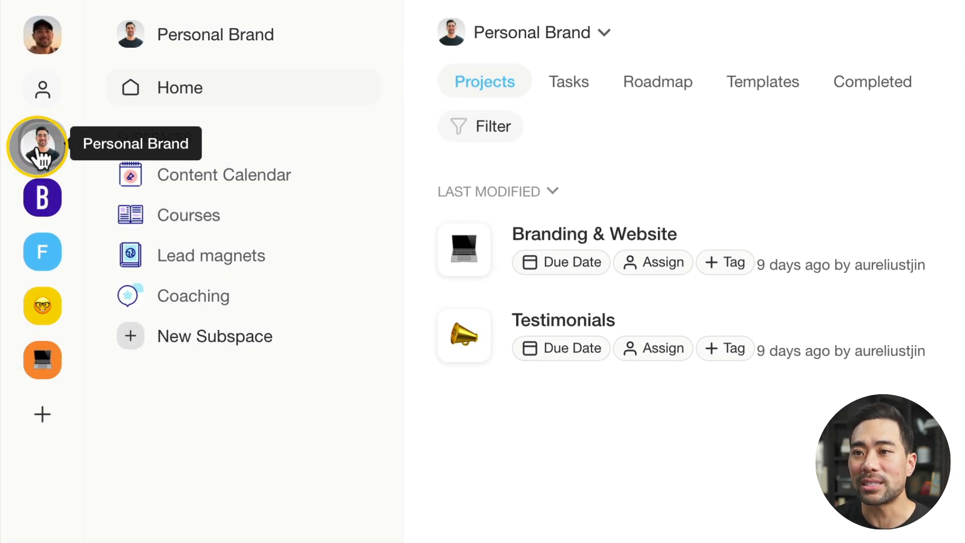
left_click(218, 497)
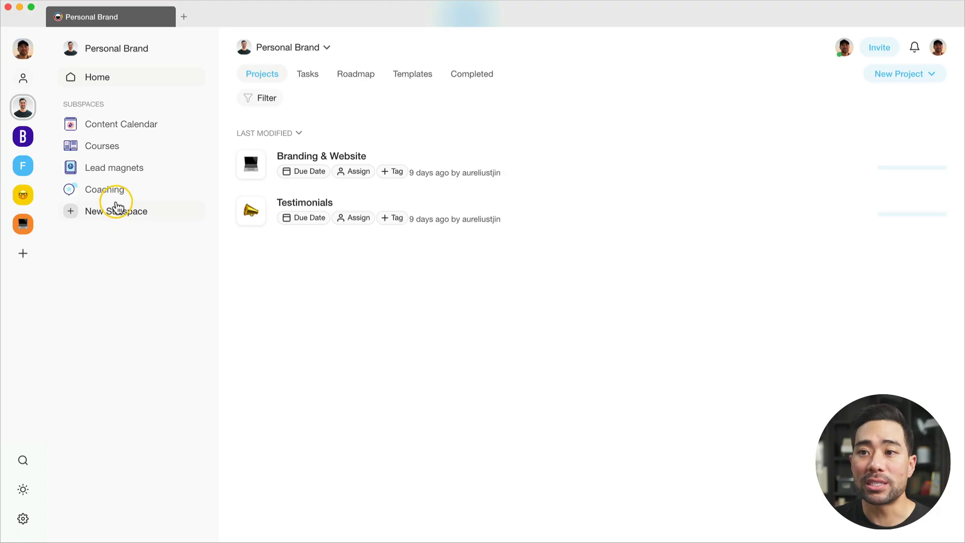
left_click(128, 134)
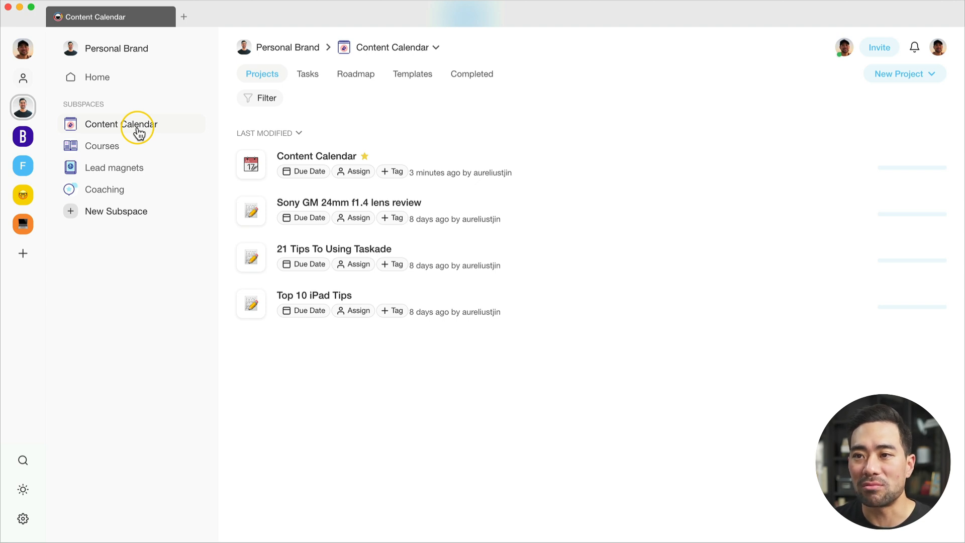
left_click(330, 160)
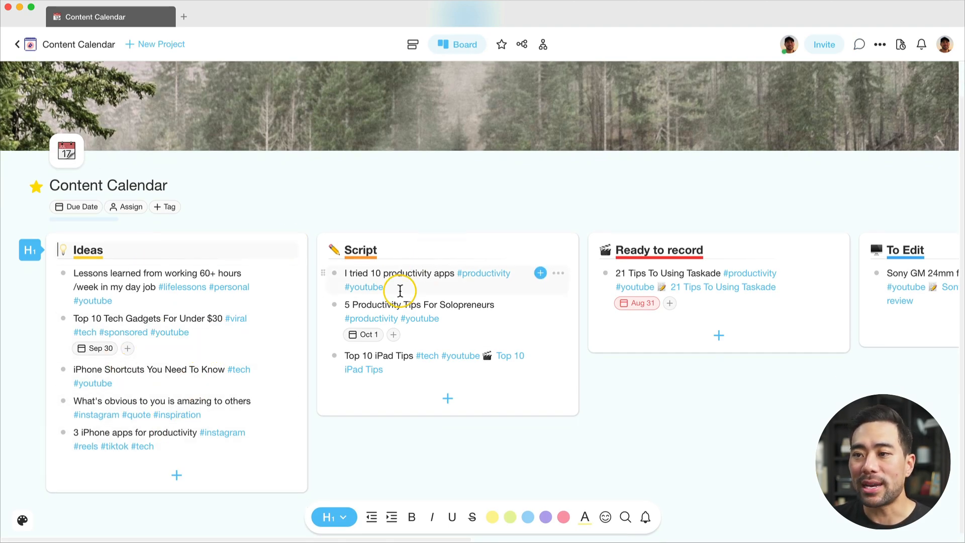
scroll(431, 312, "right", 6)
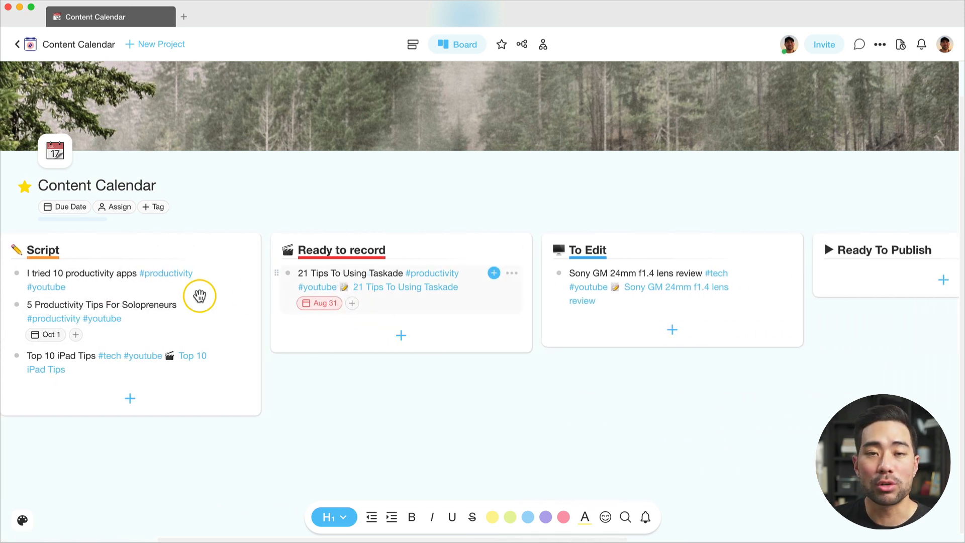
scroll(425, 280, "right", 5)
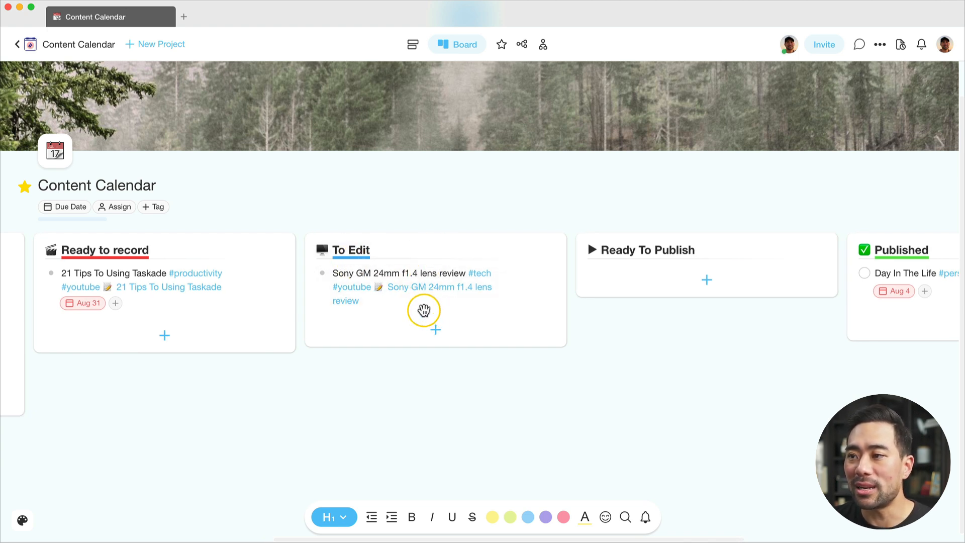
scroll(425, 308, "right", 5)
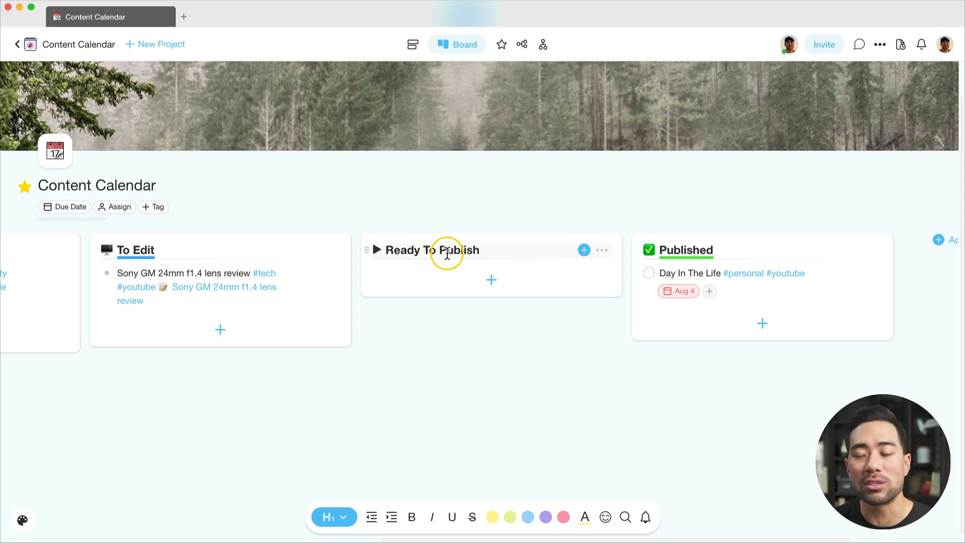
- Examine the remaining columns of the Content Calendar board, and view the whole project as a list
scroll(448, 254, "right", 3)
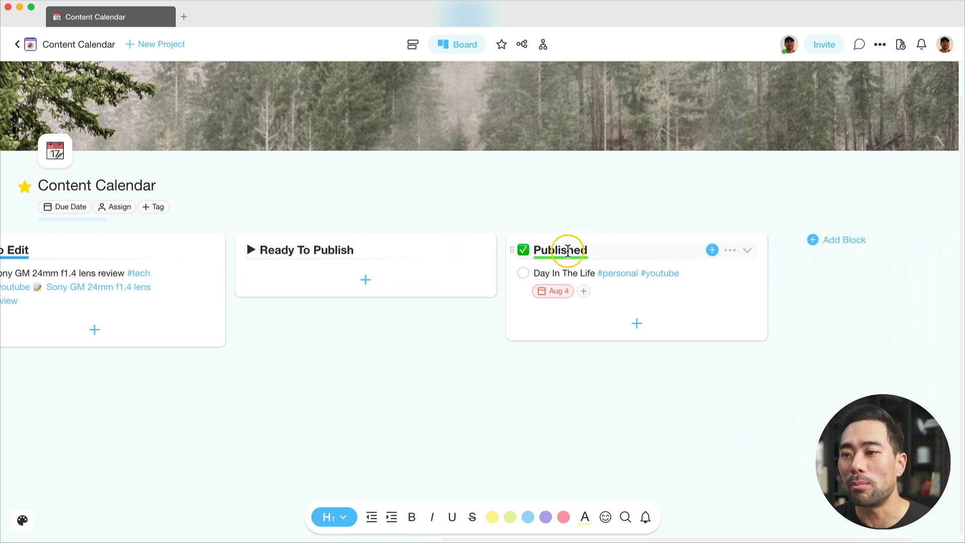
scroll(568, 251, "left", 18)
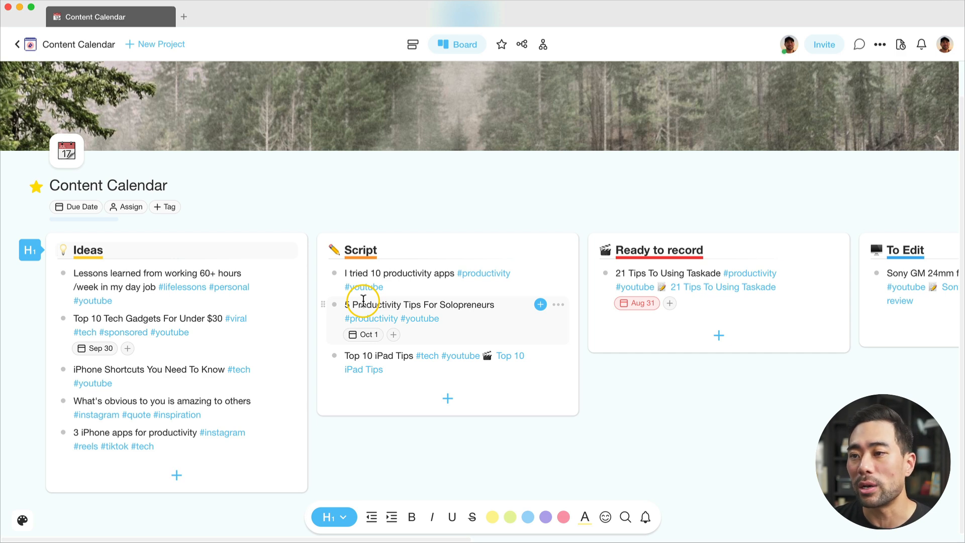
left_click(415, 50)
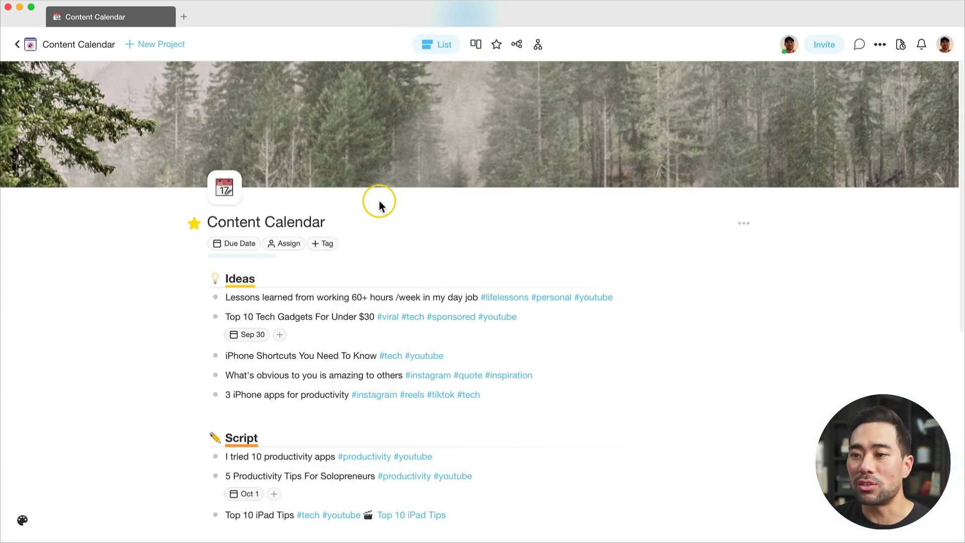
scroll(379, 201, "down", 10)
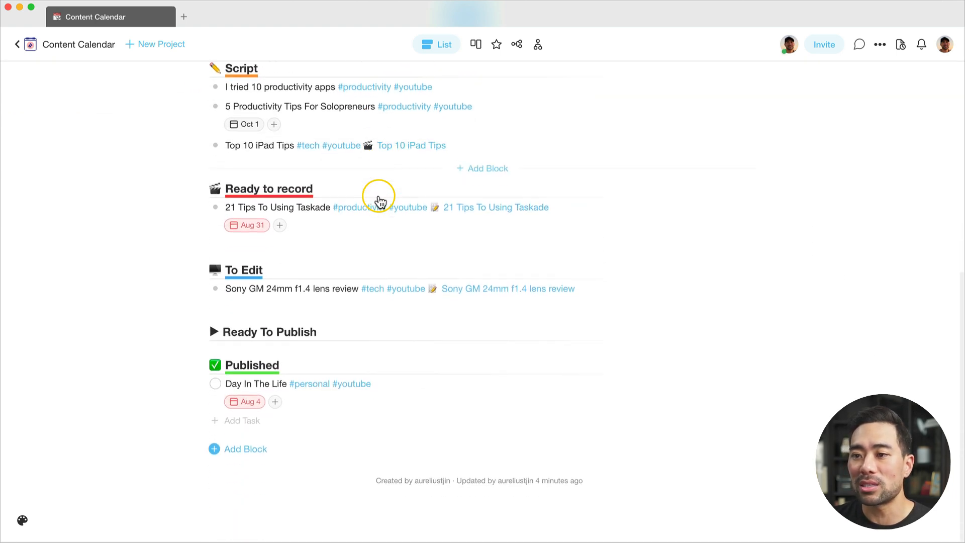
scroll(379, 200, "up", 10)
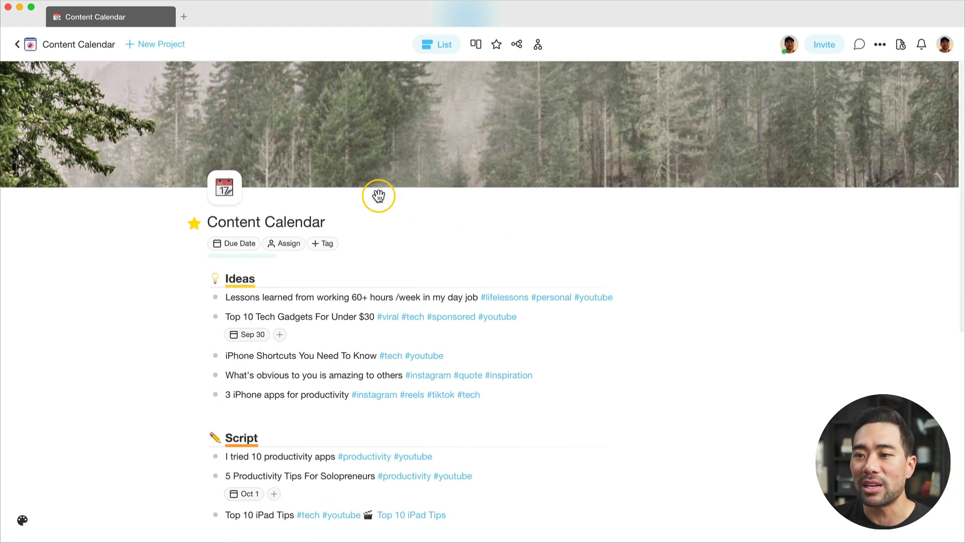
- Show the Content Calendar project in Board view again, and switch it to Action view to examine its task tables
left_click(473, 48)
left_click(471, 44)
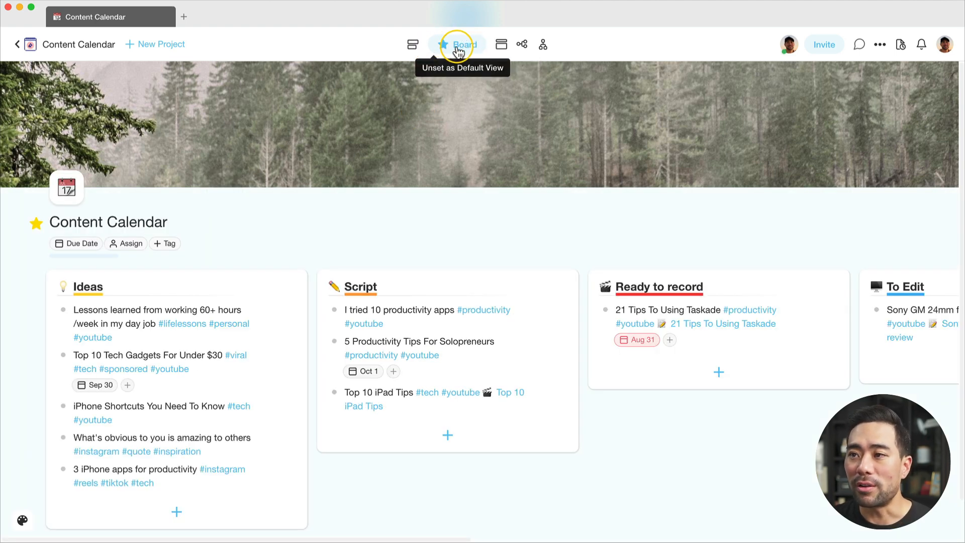
left_click(496, 44)
scroll(469, 131, "down", 4)
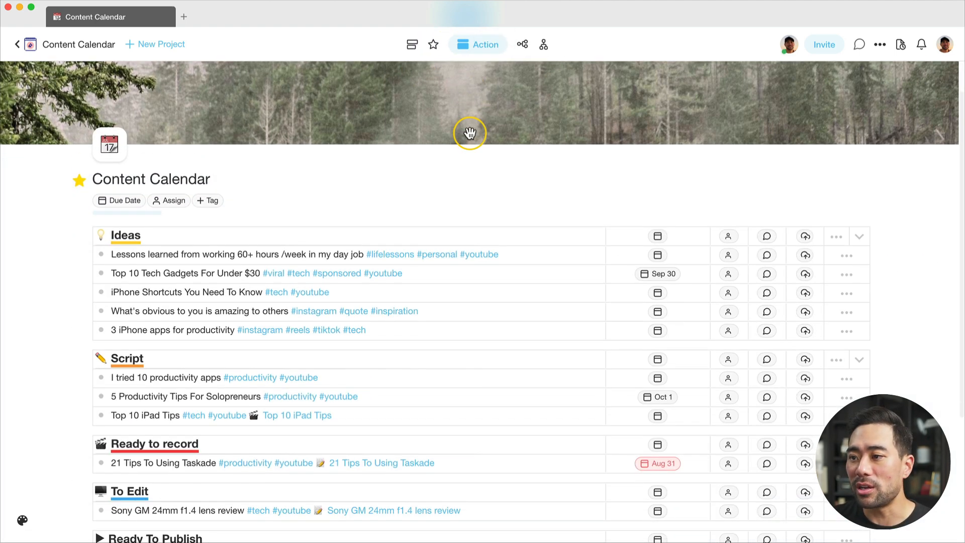
scroll(469, 133, "down", 1)
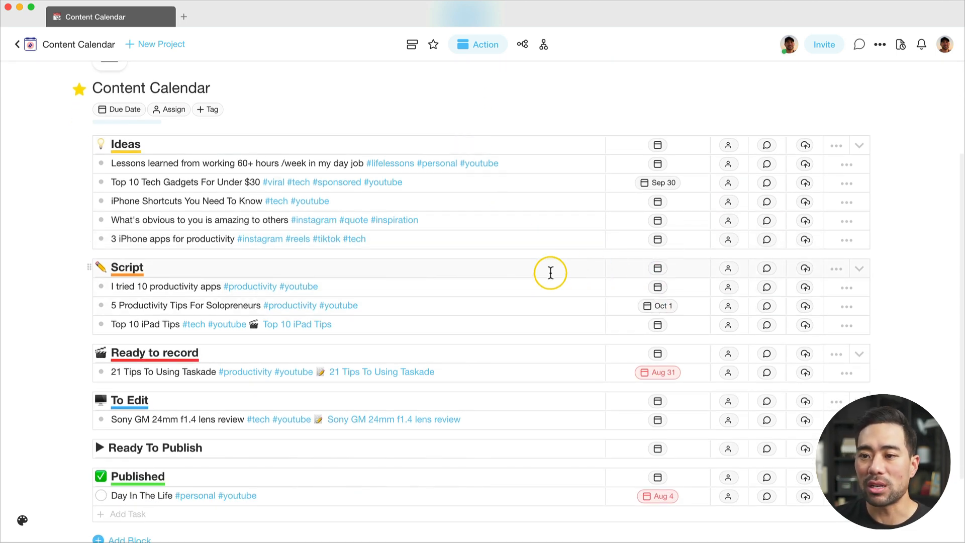
scroll(551, 272, "up", 3)
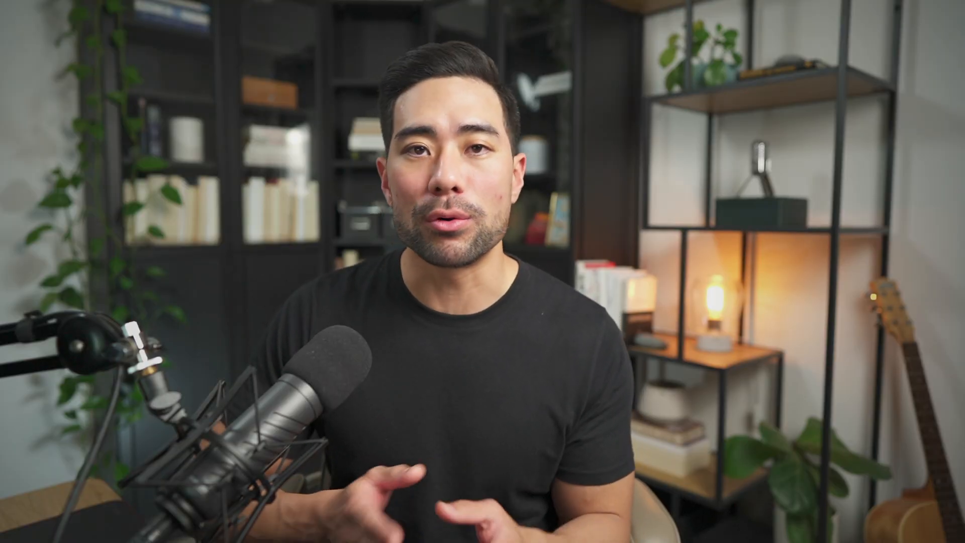
- Open the Marketing subspace of the Boost Agency workspace
left_click(22, 139)
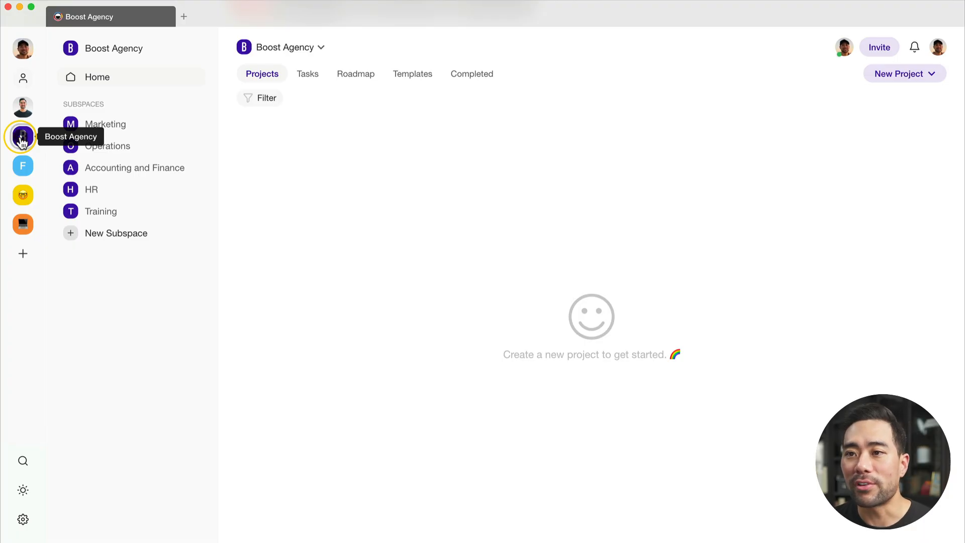
left_click(22, 142)
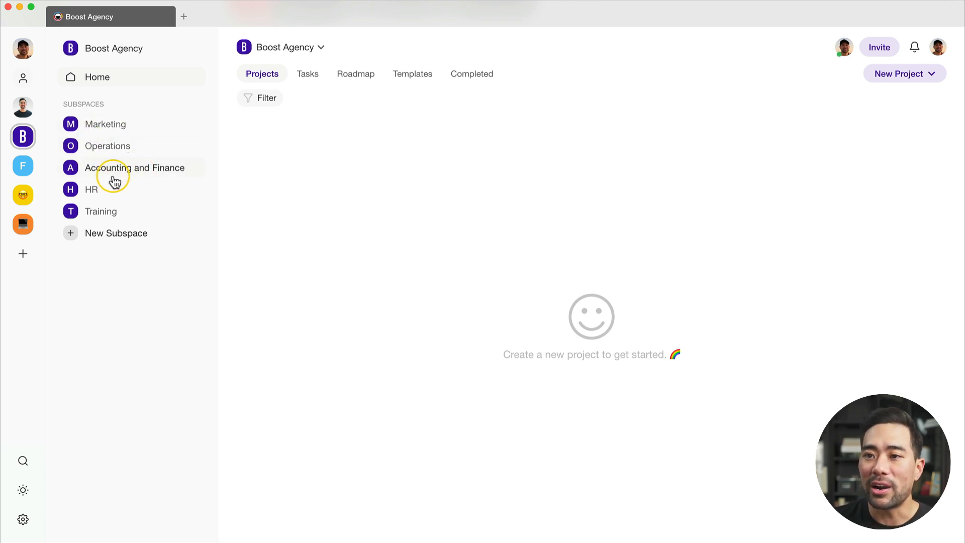
left_click(110, 125)
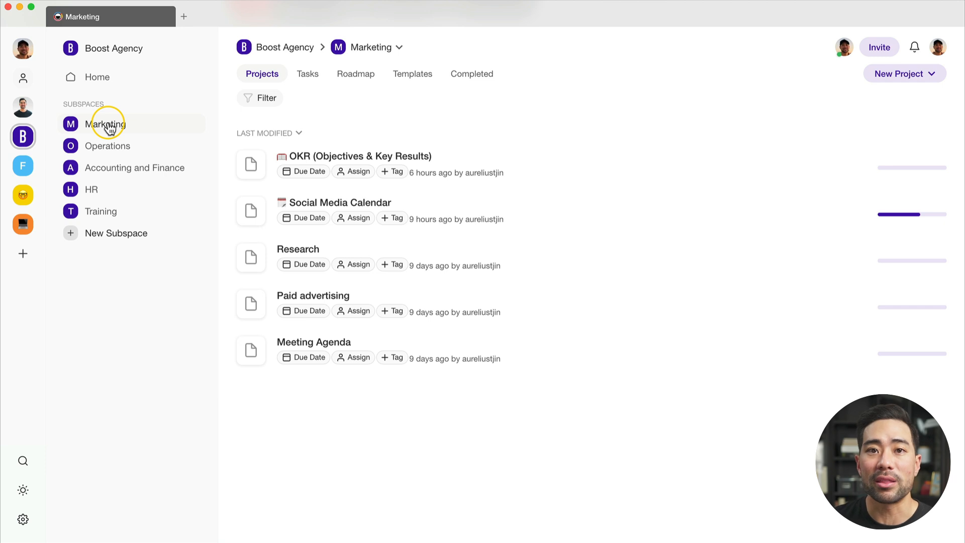
- Examine the OKR (Objectives & Key Results) project in Marketing, and open the Social Media Calendar project
left_click(361, 151)
scroll(194, 297, "down", 2)
scroll(193, 298, "down", 1)
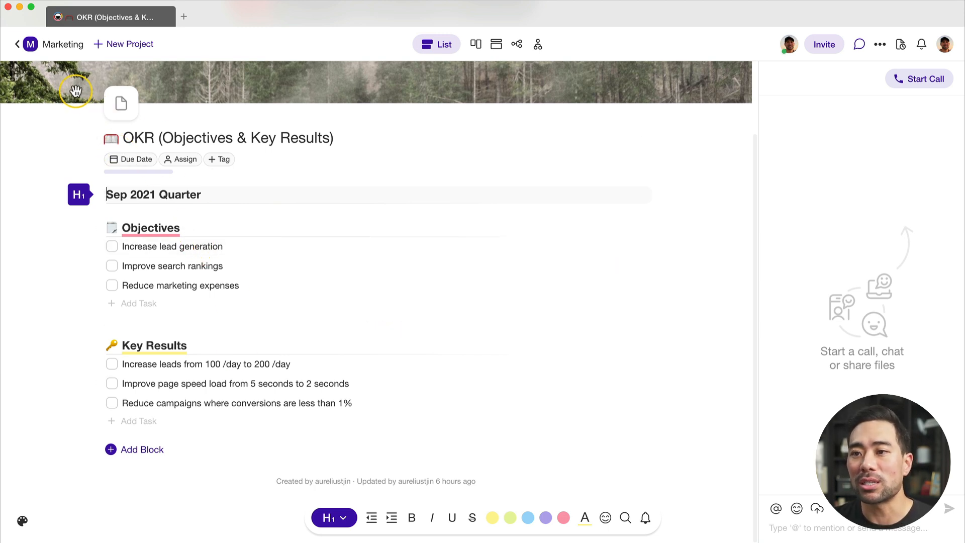
left_click(80, 44)
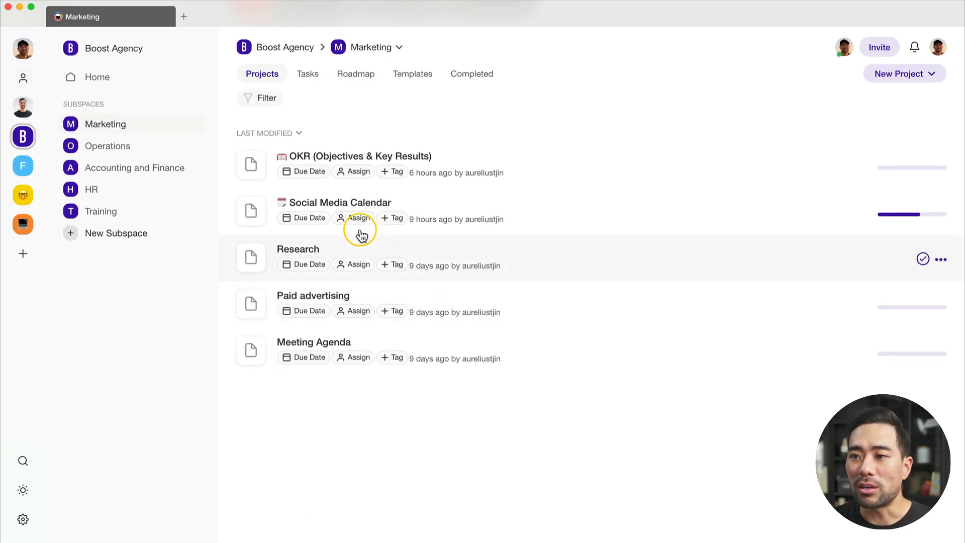
left_click(362, 208)
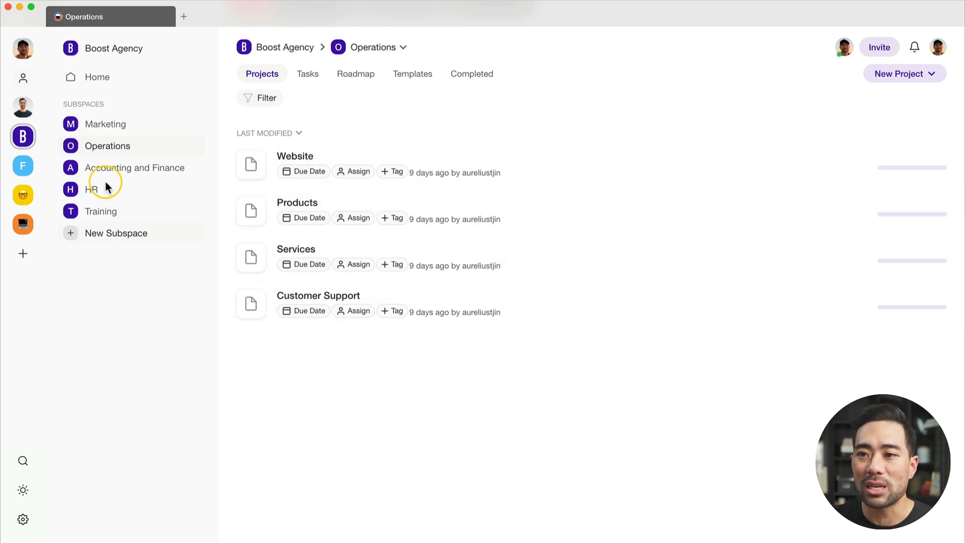
- View the projects in Boost Agency's Accounting and Finance, HR and Training subspaces
left_click(130, 171)
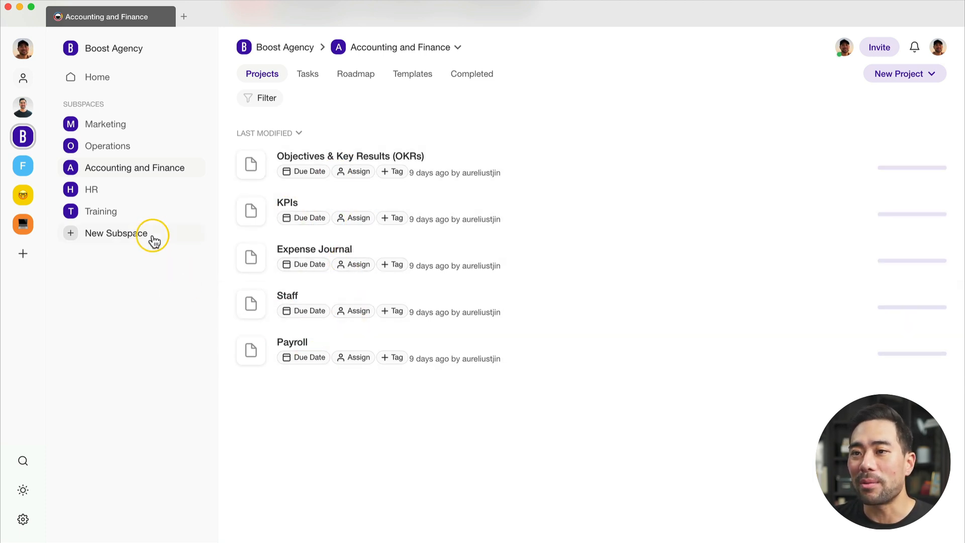
left_click(101, 191)
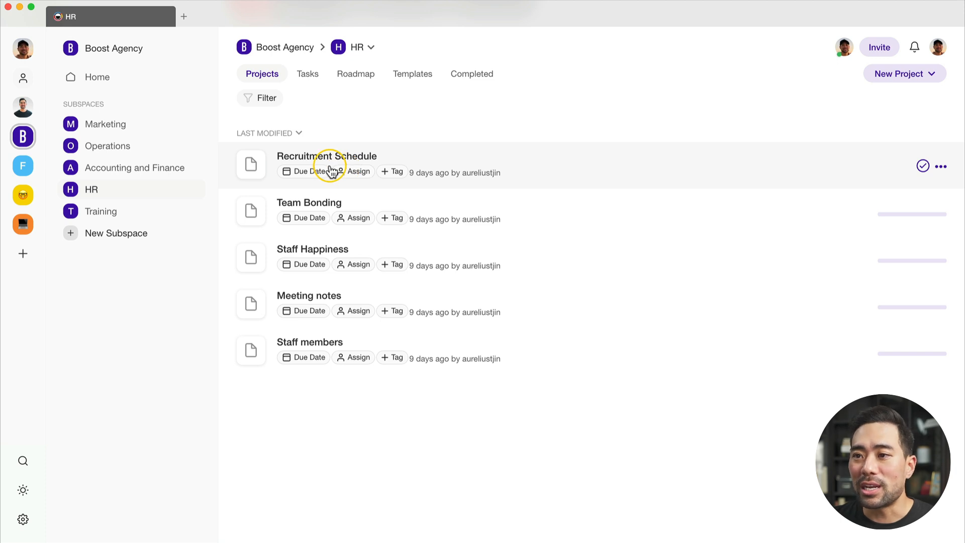
left_click(90, 214)
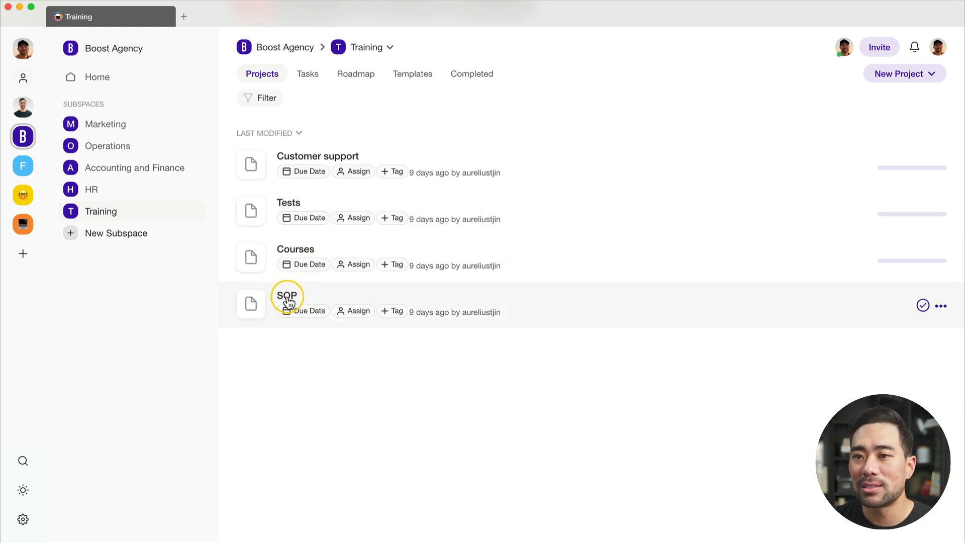
- Open the Freelancer workspace and view each of its client subspaces in order, through ABC Plumbing
left_click(17, 167)
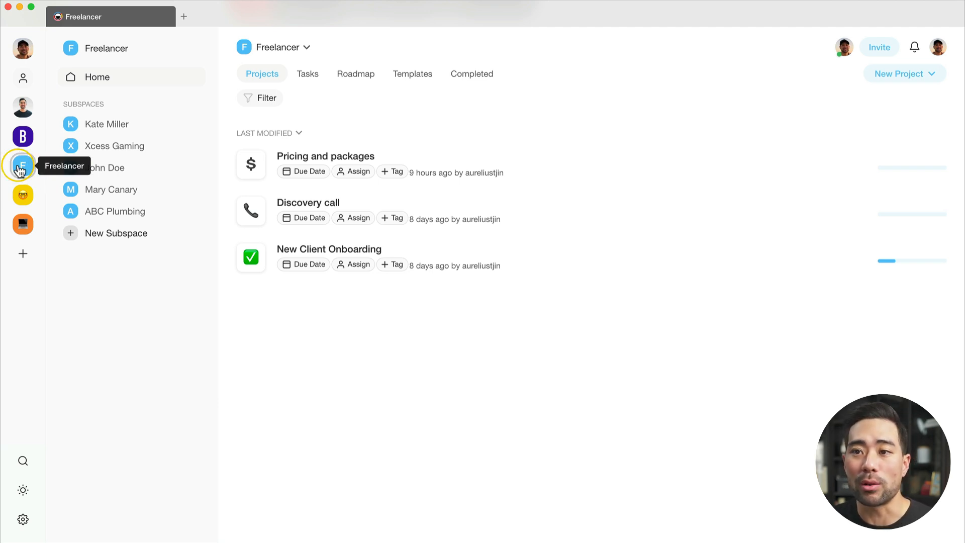
left_click(119, 129)
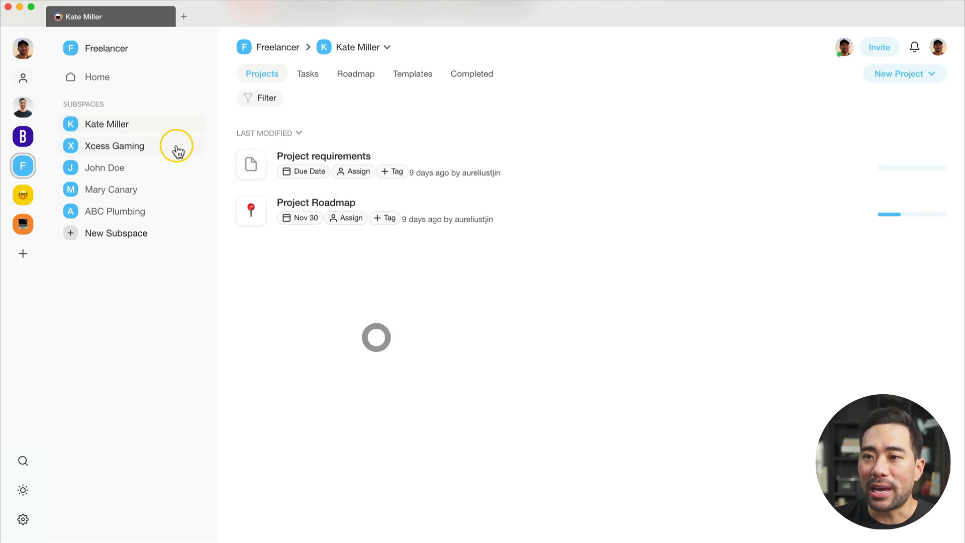
left_click(134, 151)
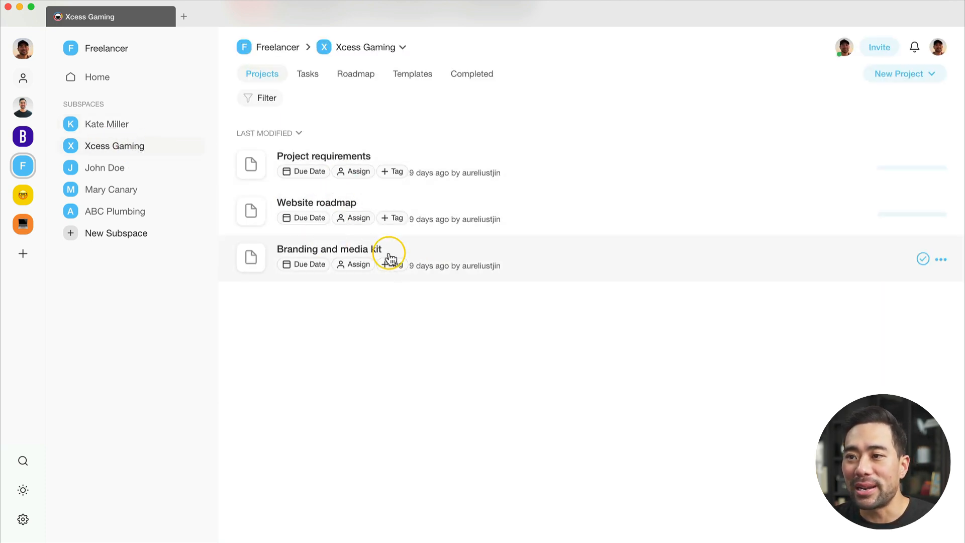
left_click(107, 173)
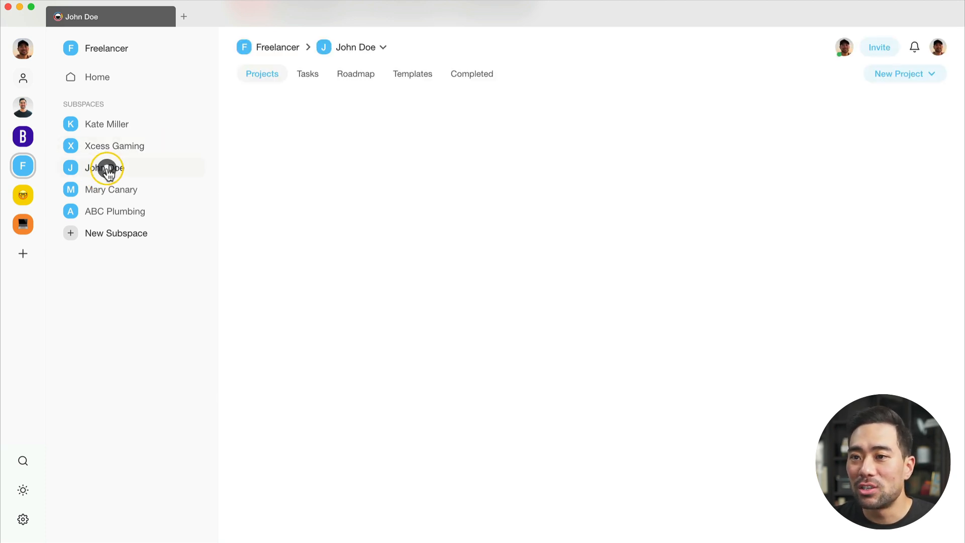
left_click(130, 196)
left_click(133, 214)
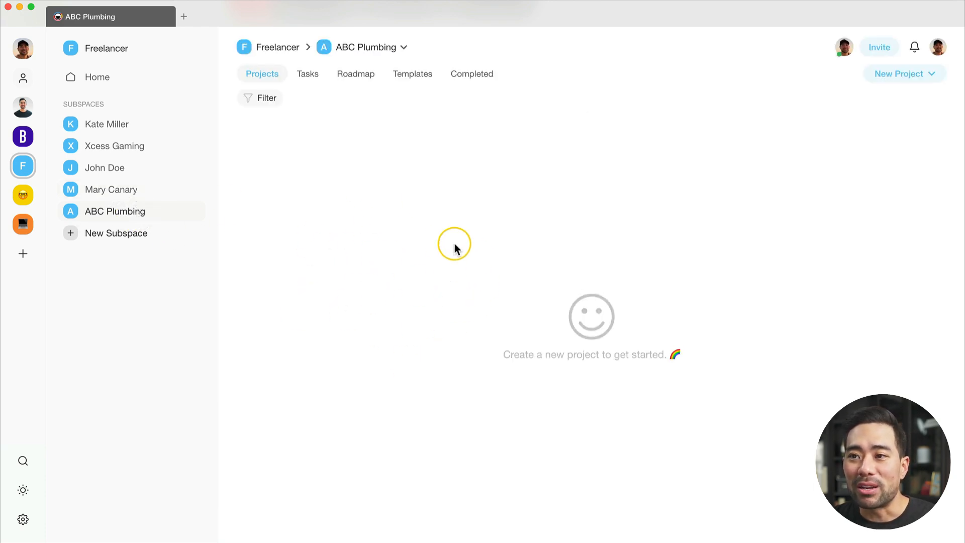
left_click(369, 216)
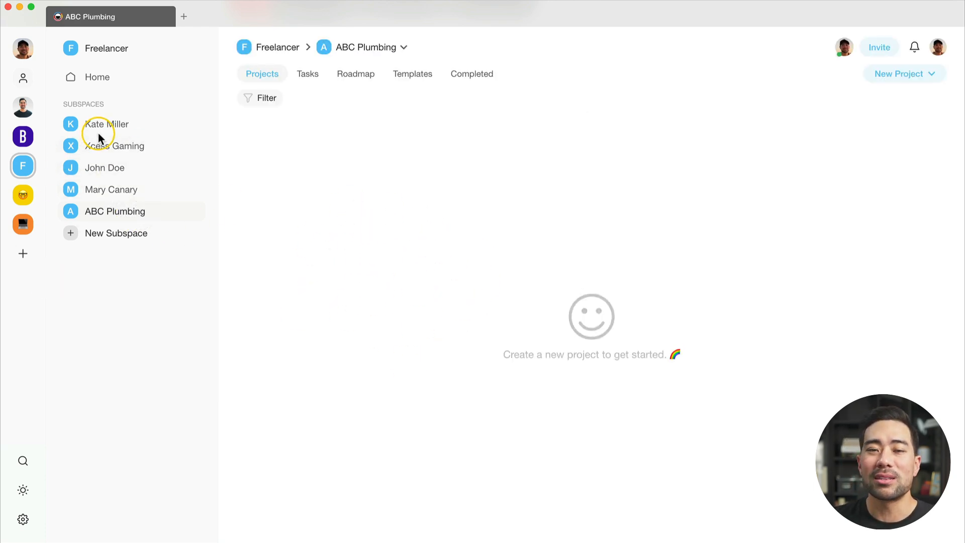
- Open the Personal workspace and look at the options for creating a new project
left_click(25, 194)
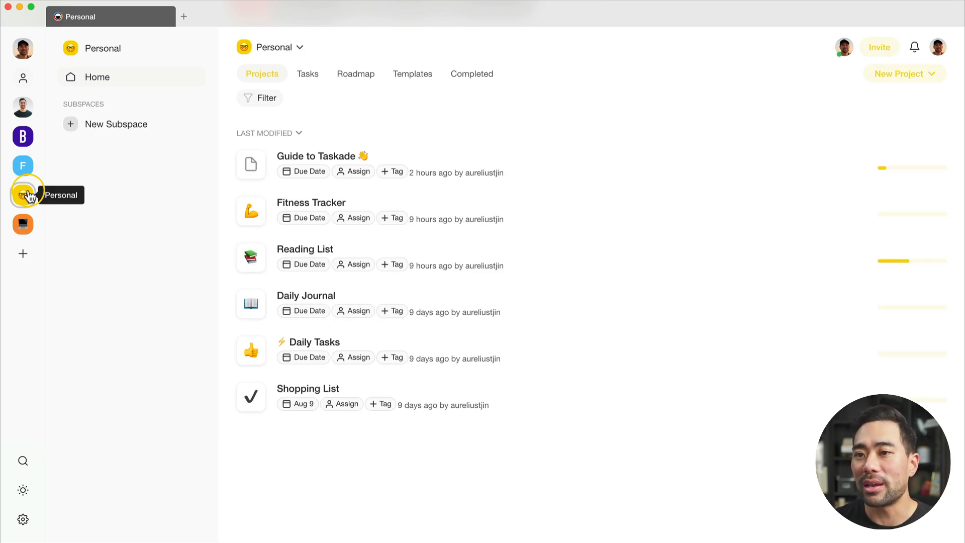
left_click(22, 197)
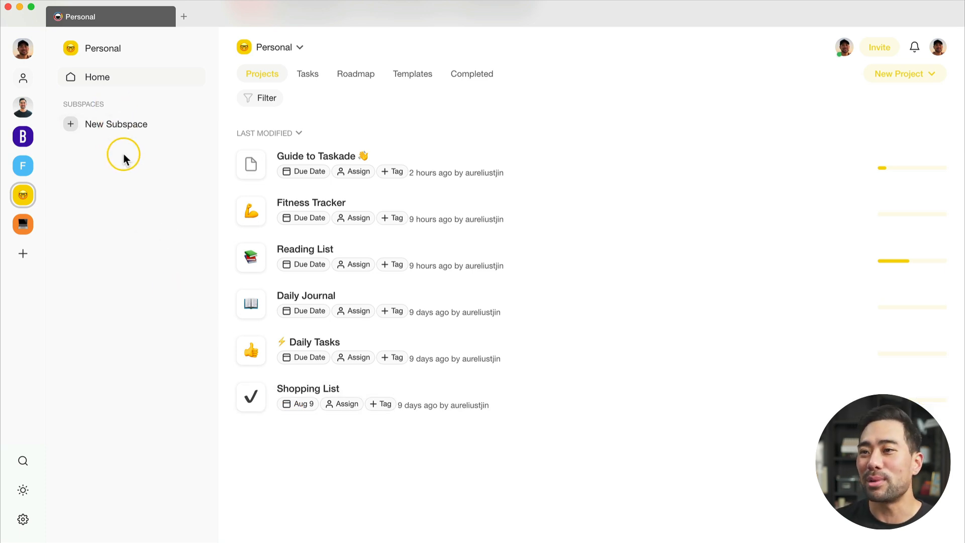
left_click(900, 75)
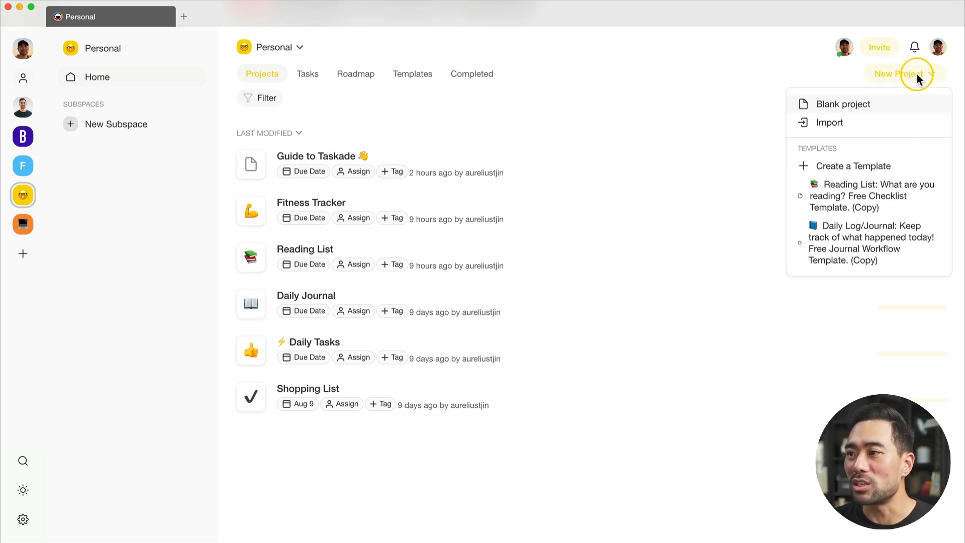
left_click(917, 73)
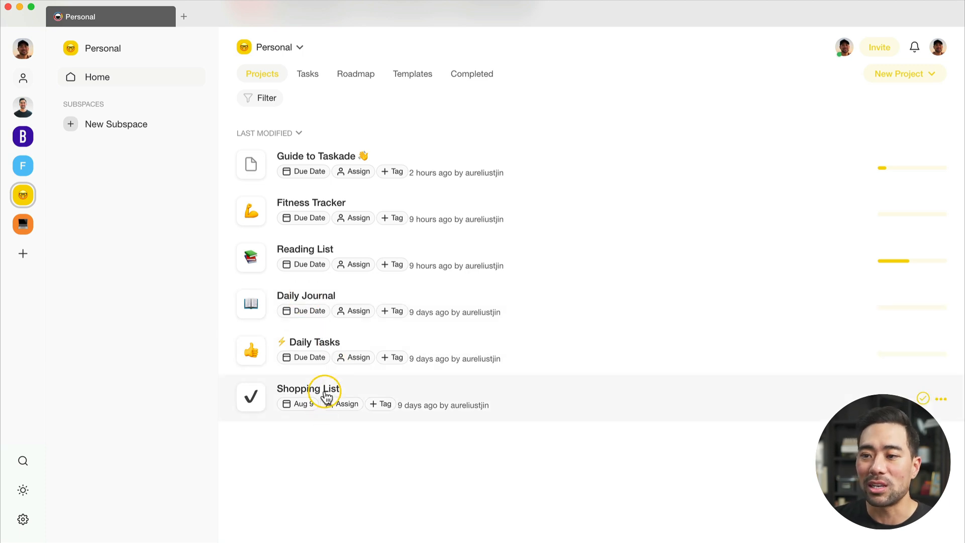
- Open the Fitness Tracker project and examine its dated workout entries from 8/20/21 through 8/28/21
left_click(327, 199)
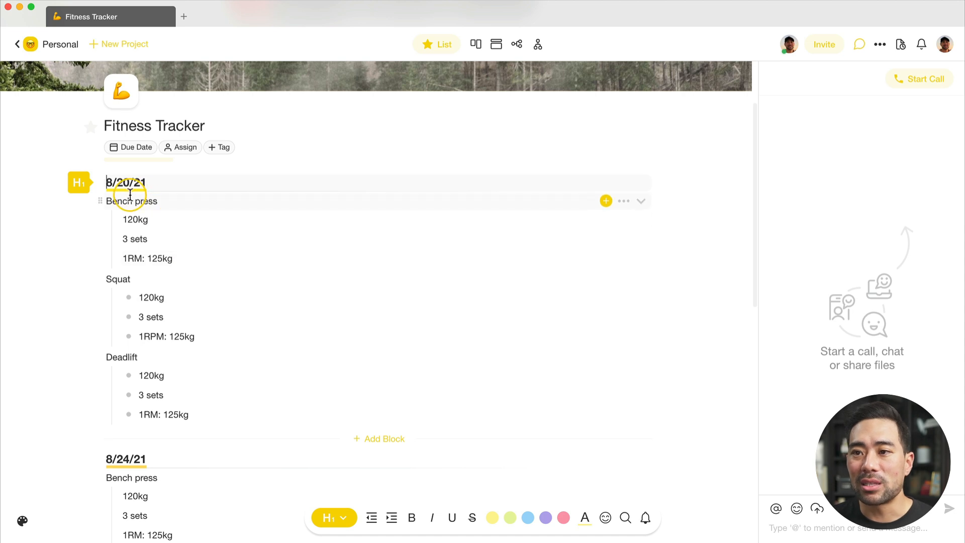
left_click_drag(117, 202, 144, 217)
left_click(134, 239)
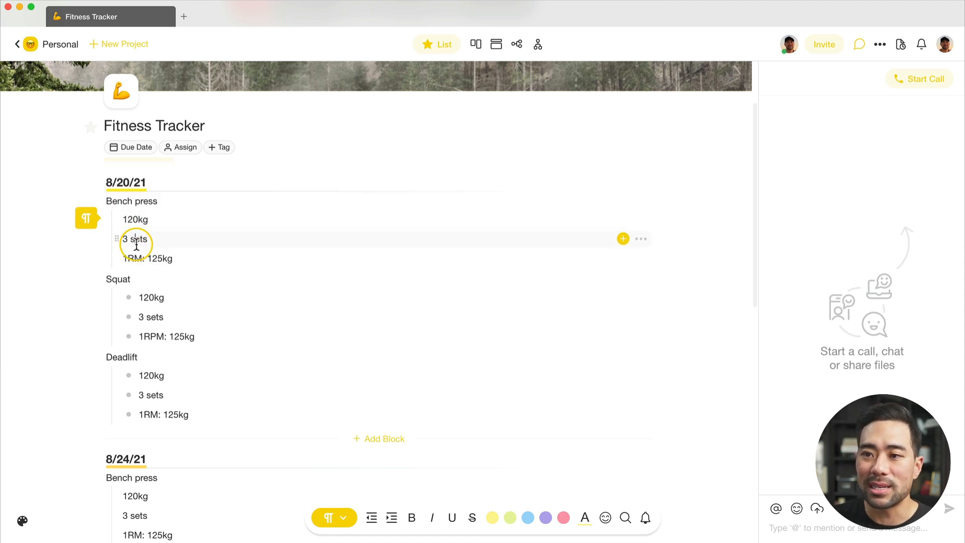
left_click_drag(133, 258, 145, 280)
left_click(124, 356)
scroll(123, 357, "down", 5)
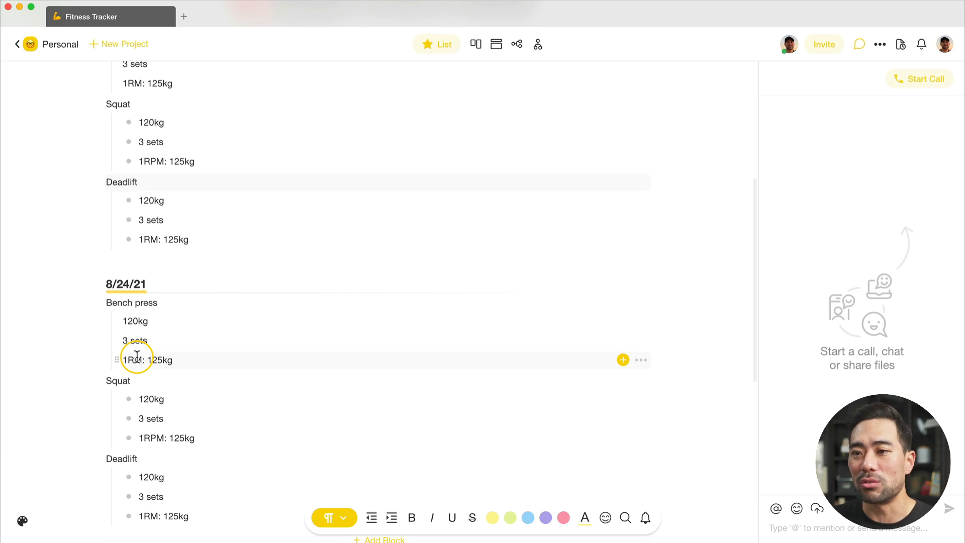
scroll(132, 357, "down", 4)
scroll(348, 327, "down", 5)
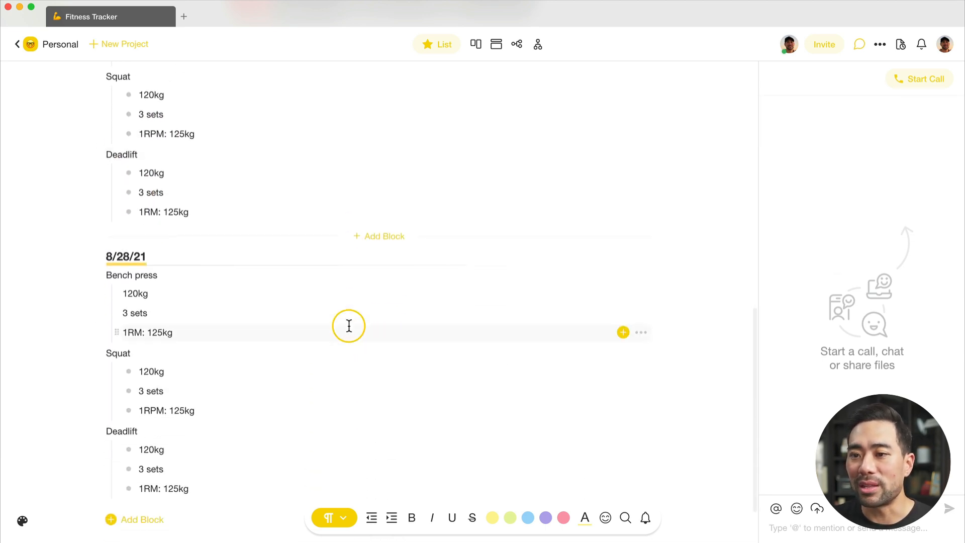
scroll(349, 325, "down", 2)
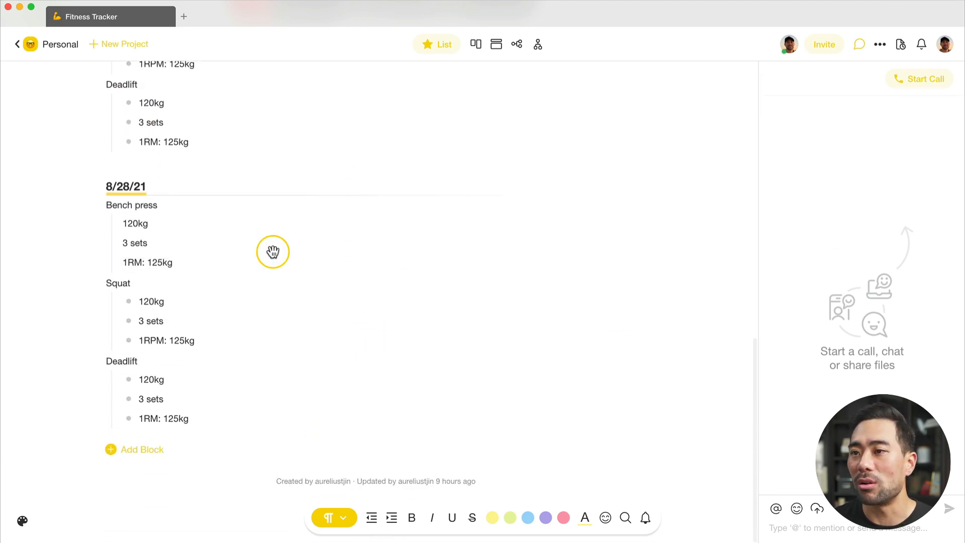
- Switch the Fitness Tracker project to Board view
left_click(623, 187)
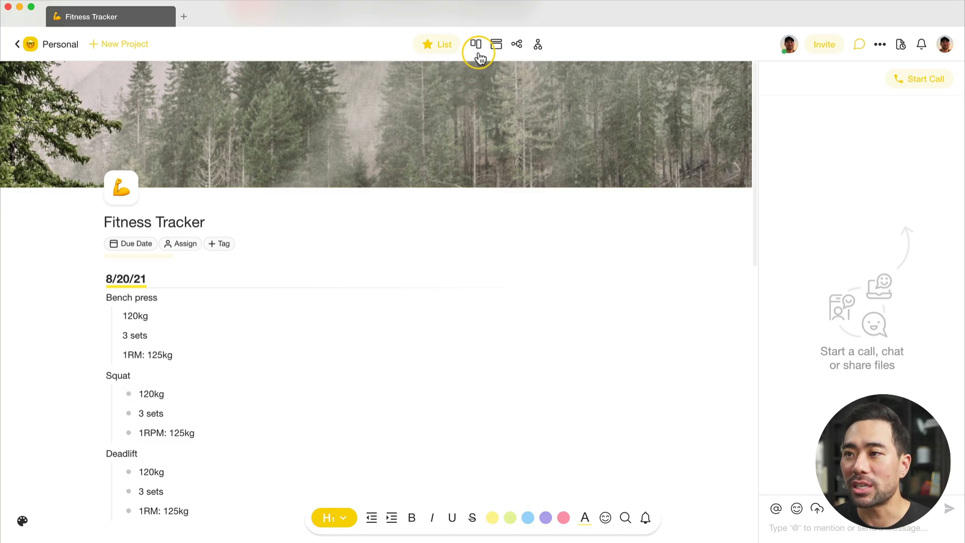
left_click(477, 48)
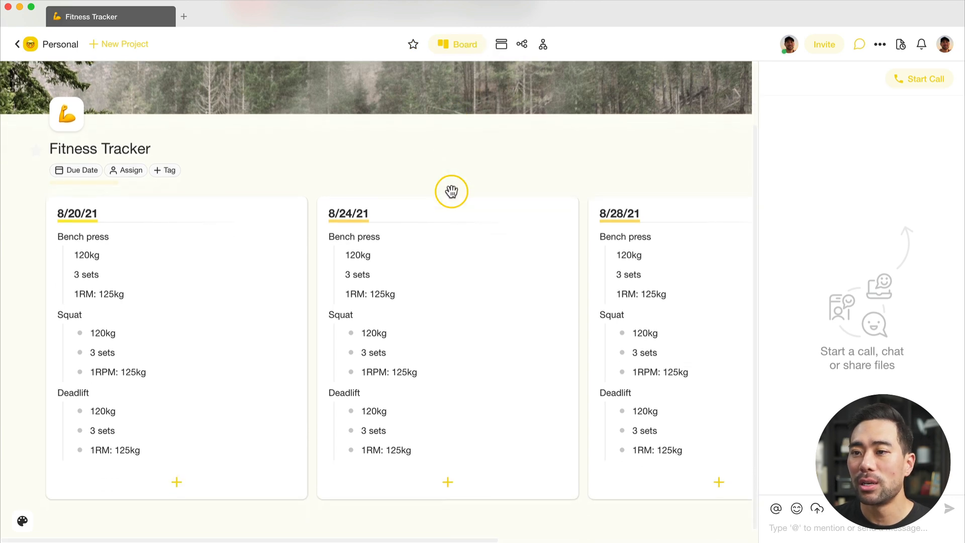
- Look across the dated workout columns on the Fitness Tracker board
scroll(528, 221, "right", 10)
left_click(475, 45)
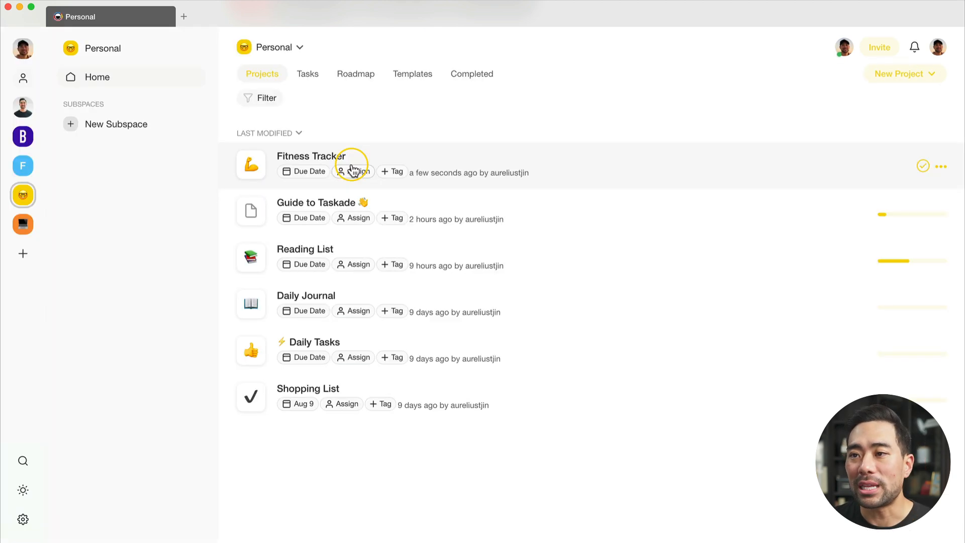
- Open the Reading List project and read through its Reading Now, What's Next?, Finished Reading and Recommended sections
left_click(323, 252)
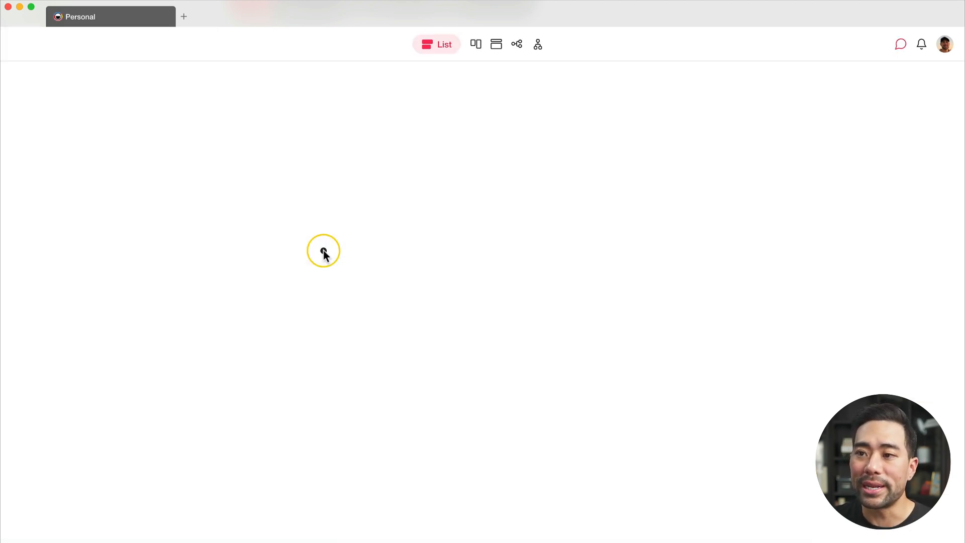
scroll(323, 250, "down", 3)
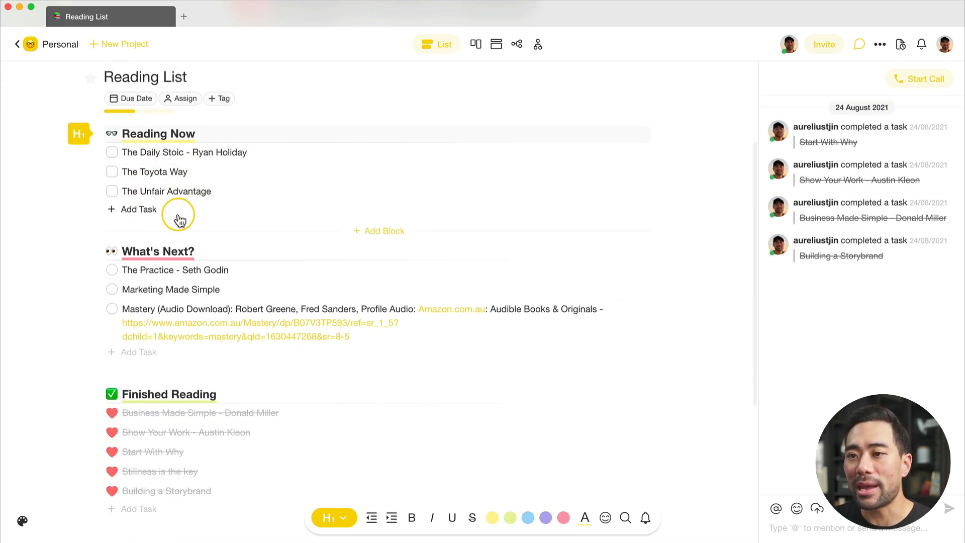
scroll(171, 211, "down", 2)
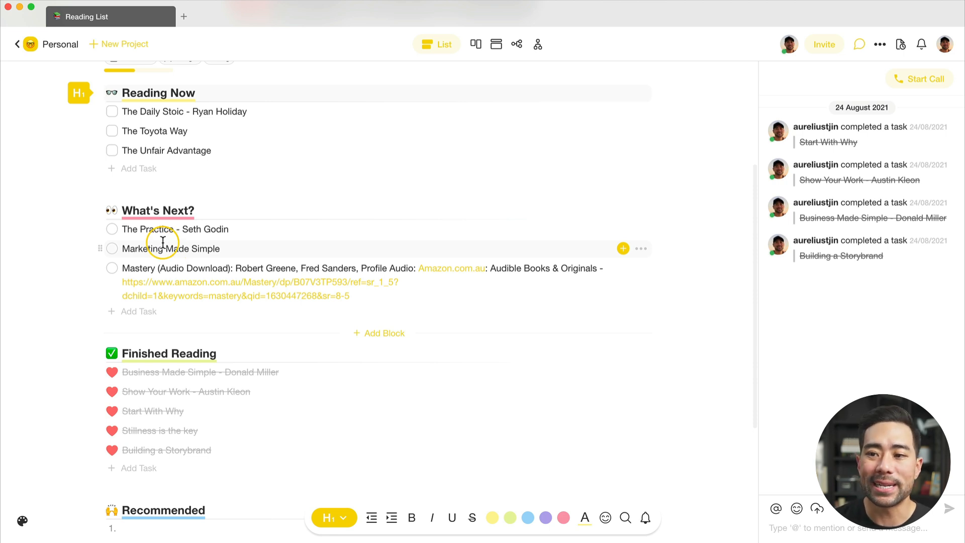
scroll(163, 241, "down", 3)
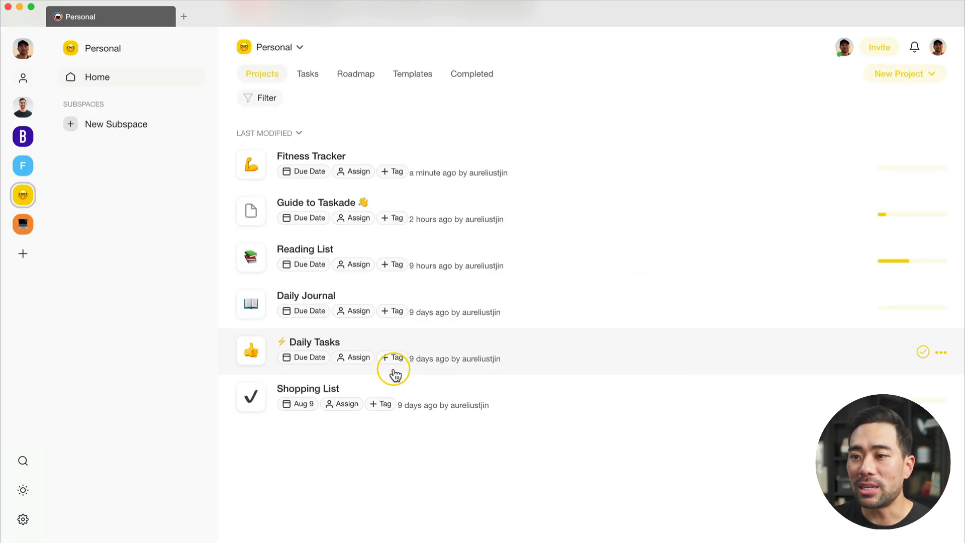
- Open the Daily Tasks project from the Personal workspace and review its Important, Todo and Notes sections
left_click(355, 346)
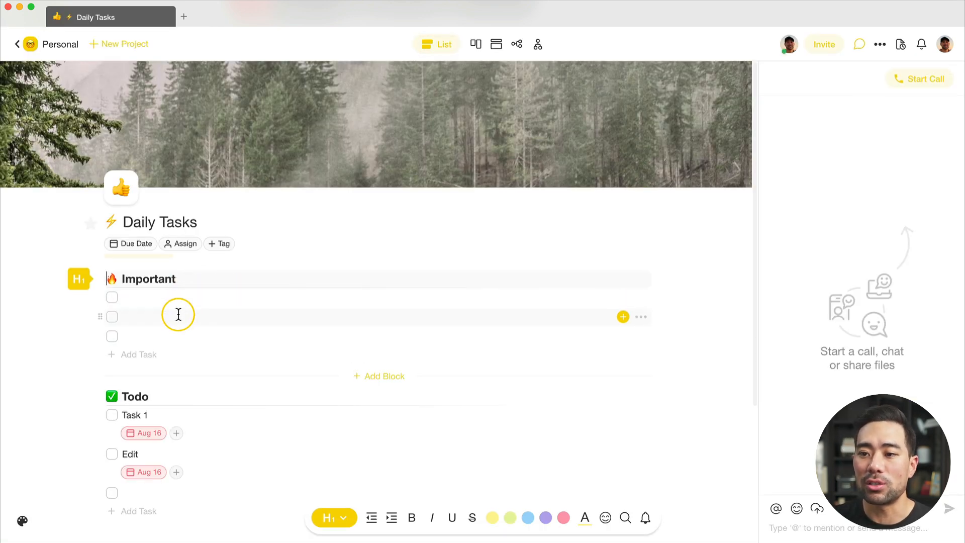
scroll(178, 314, "down", 2)
left_click(129, 252)
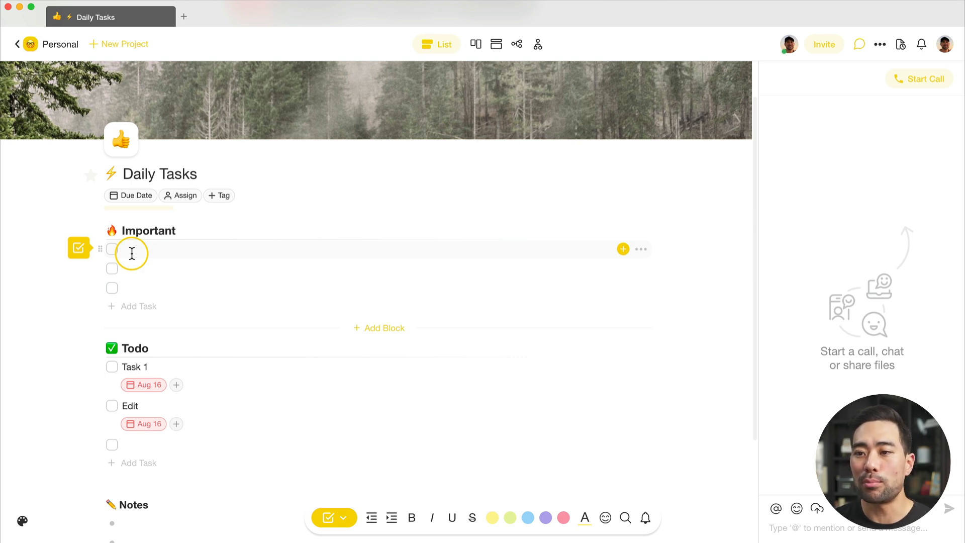
scroll(134, 252, "down", 5)
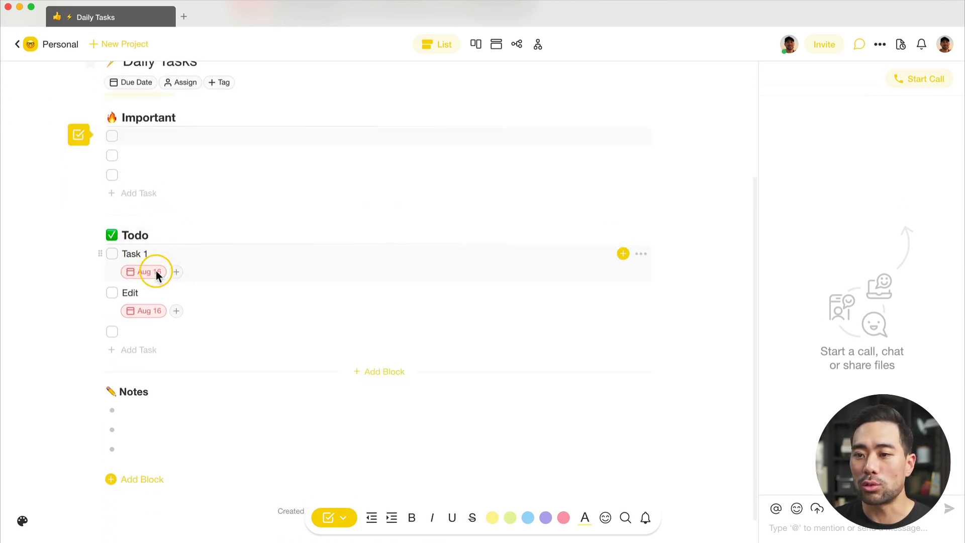
scroll(168, 364, "down", 1)
scroll(168, 409, "up", 6)
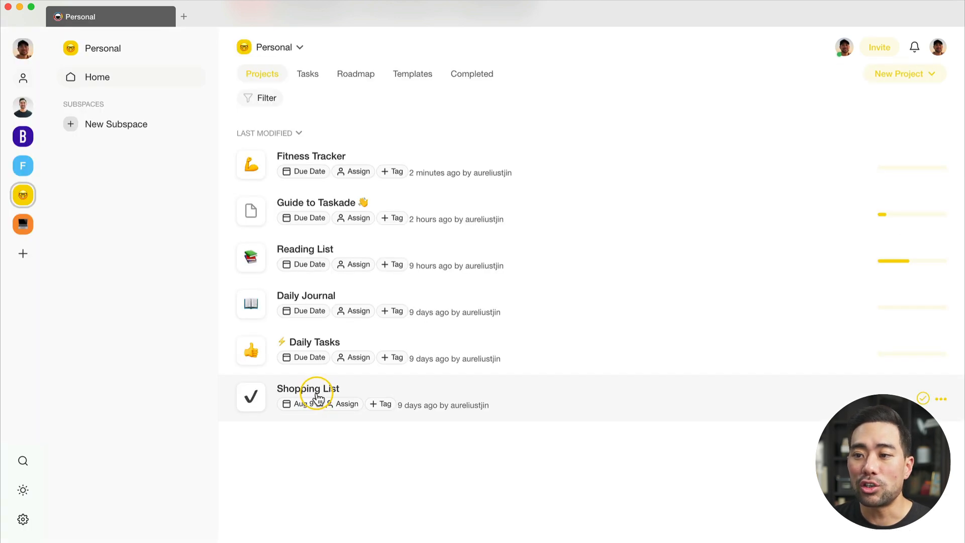
- Open the Shopping List project from the Personal workspace and look through its grocery items
left_click(317, 396)
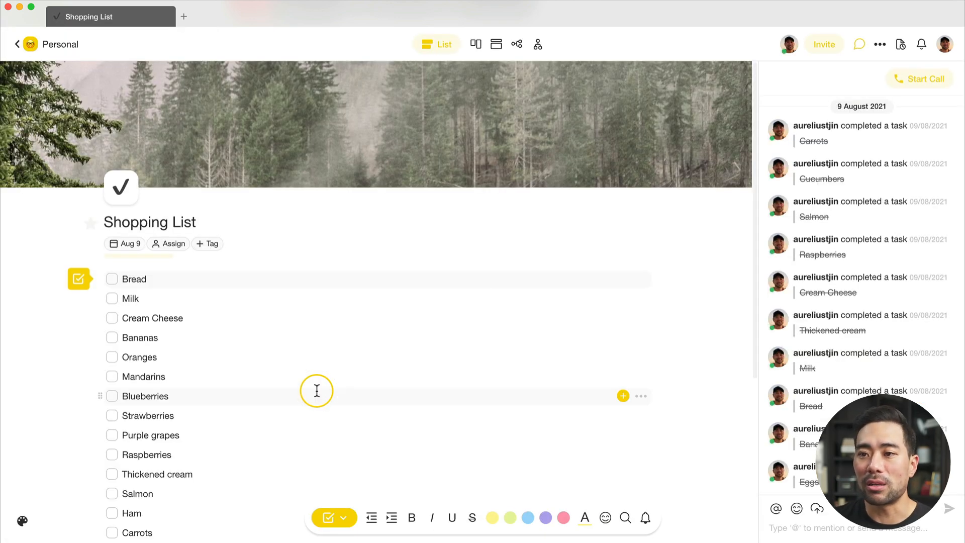
scroll(317, 391, "down", 2)
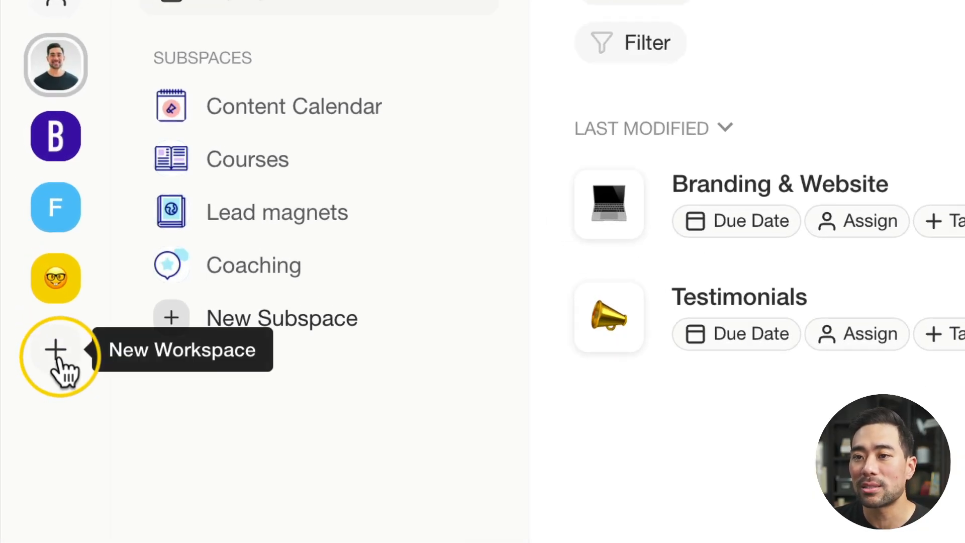
- Create a new workspace named Aurelius Co with the laptop emoji as its icon and orange as its color
left_click(56, 357)
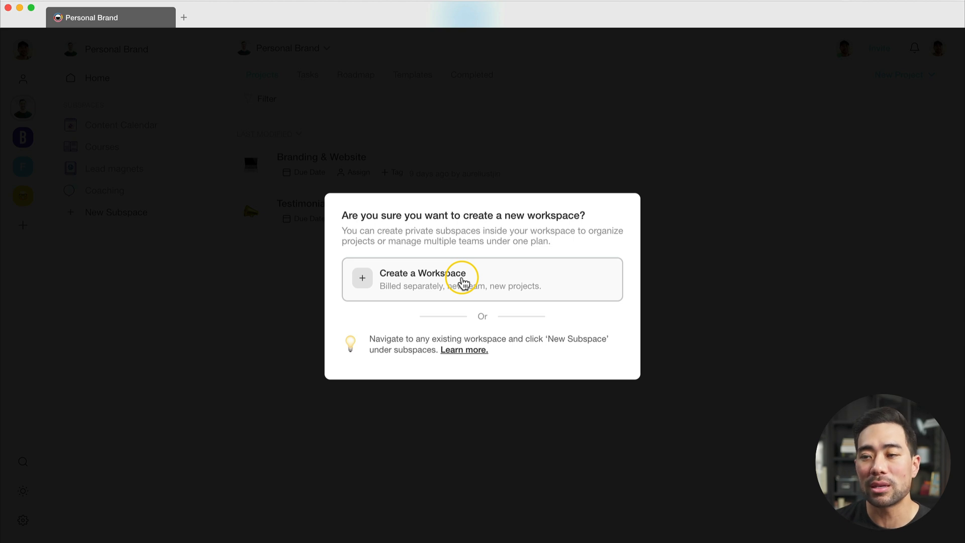
left_click(459, 281)
type("Aurelius Co")
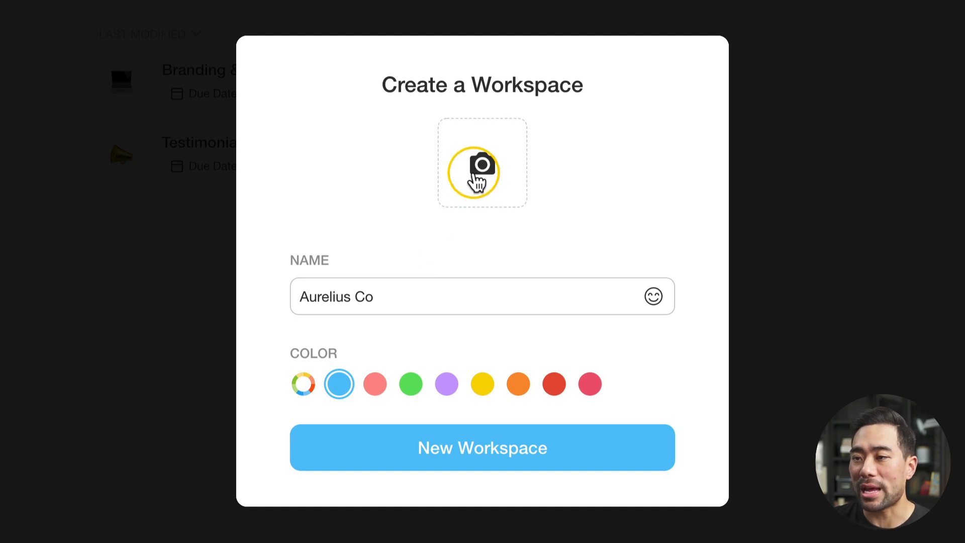
left_click(474, 172)
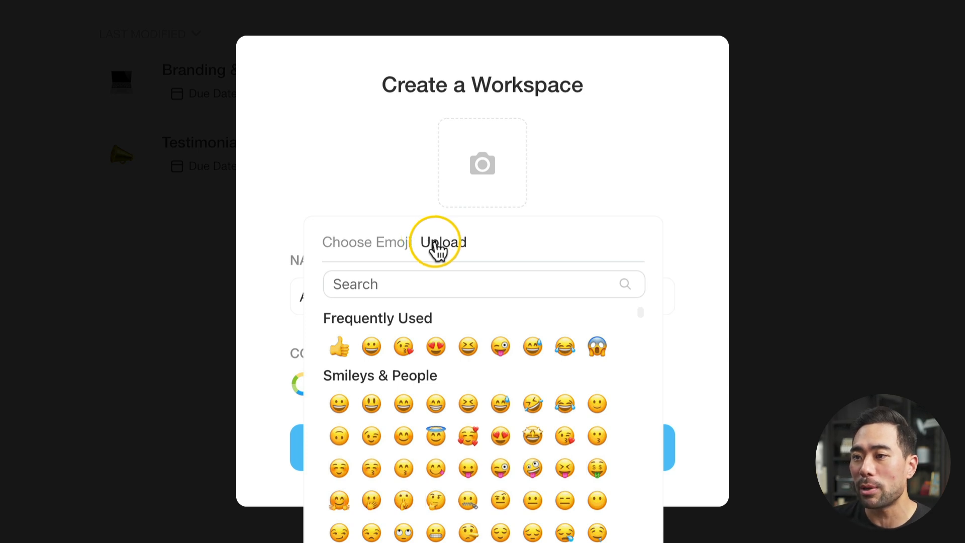
left_click(437, 250)
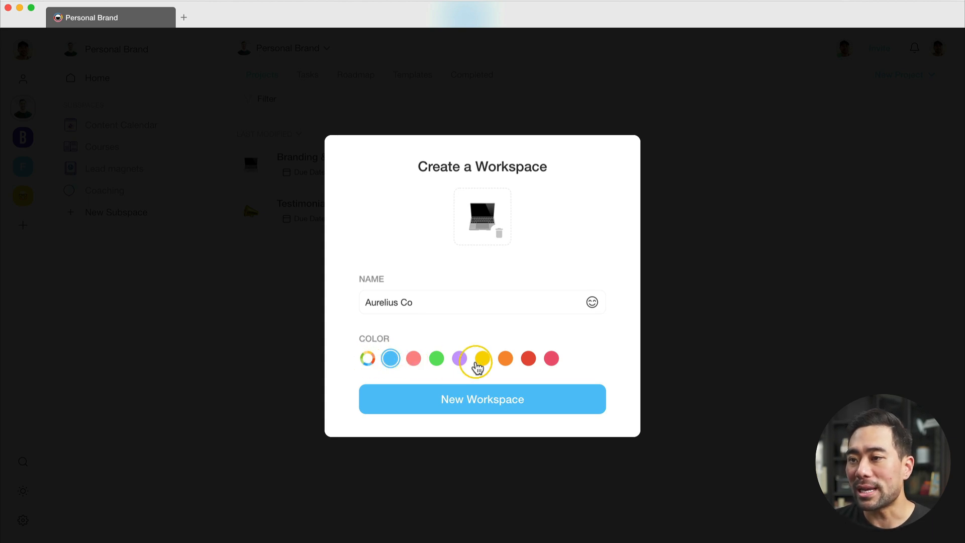
left_click(508, 360)
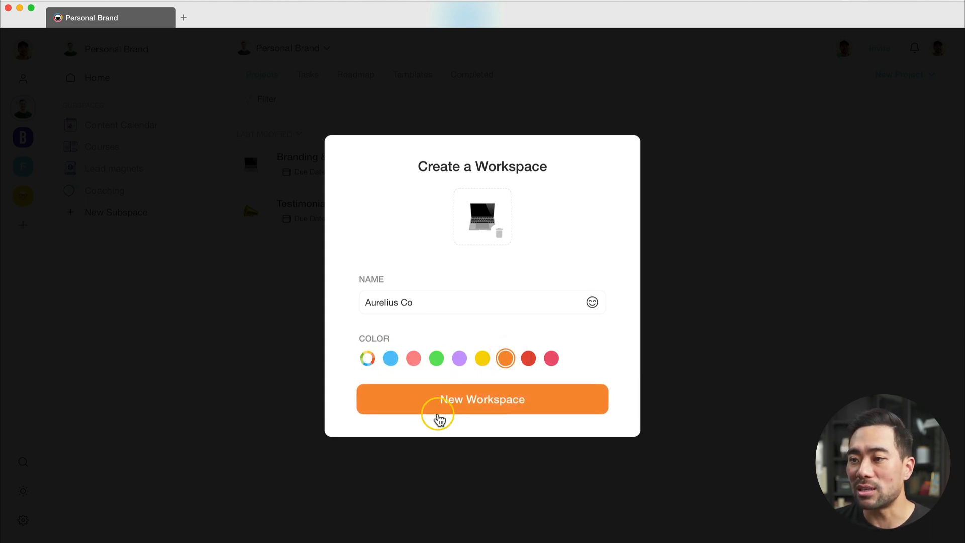
left_click(474, 410)
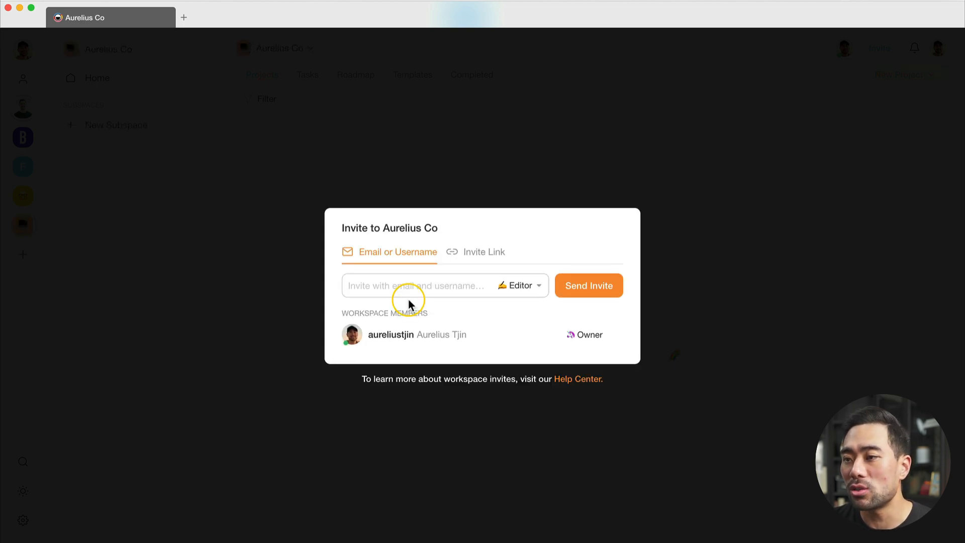
- Review the roles available for inviting members to Aurelius Co and copy the workspace's invite link
left_click(536, 291)
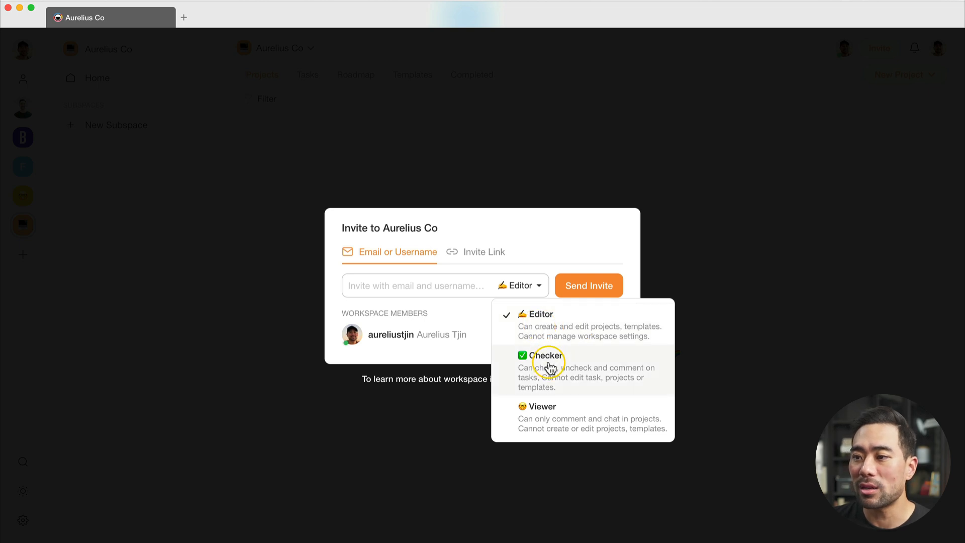
left_click(502, 251)
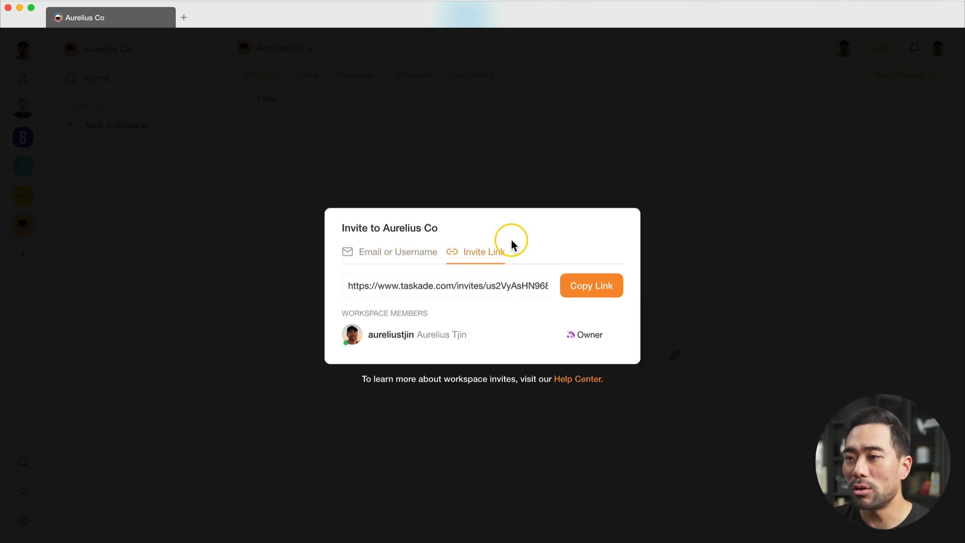
left_click(586, 291)
- Look at the new project options in Aurelius Co, and view the Personal Brand workspace's projects and subspaces for comparison
left_click(915, 82)
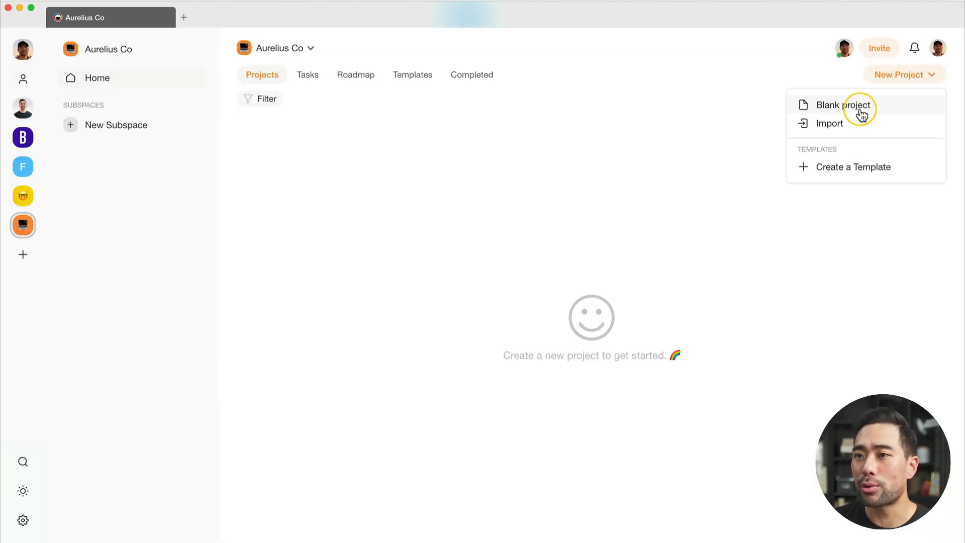
left_click(348, 143)
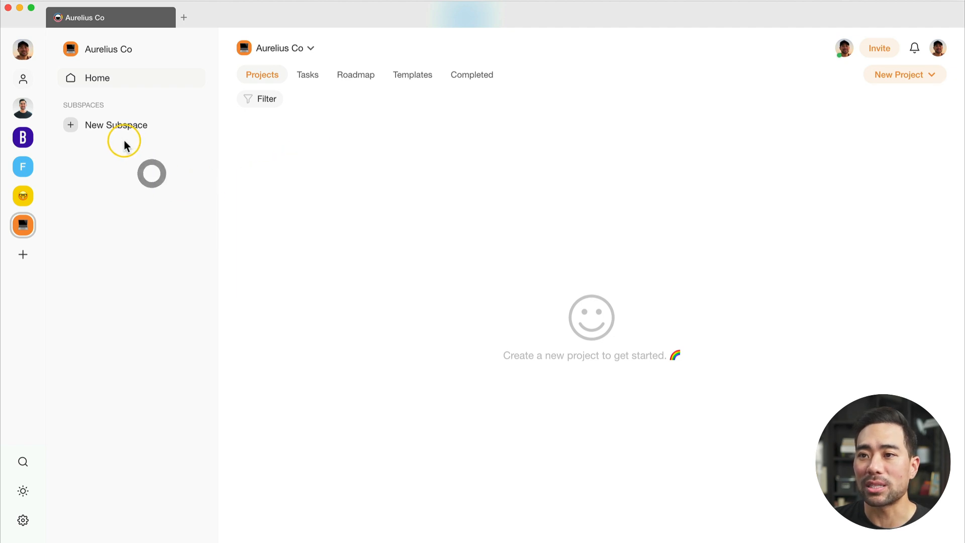
left_click(11, 107)
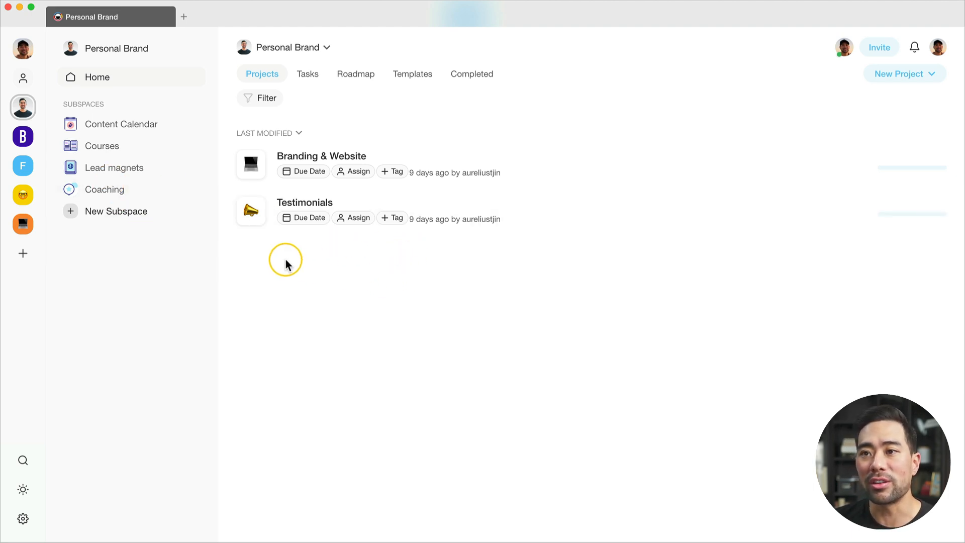
left_click(114, 282)
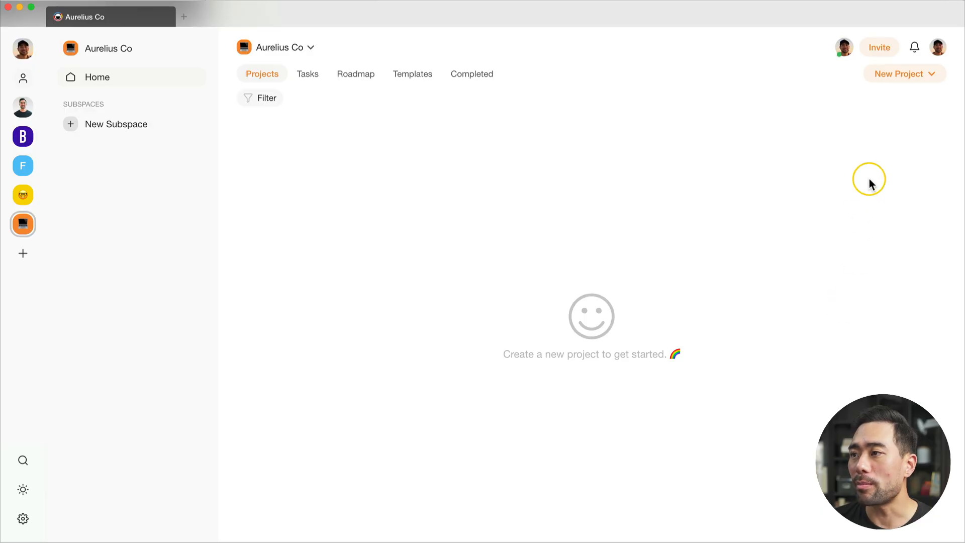
- Open the template gallery from the account options, browse the Planning category and read through the Event Planner template
left_click(909, 76)
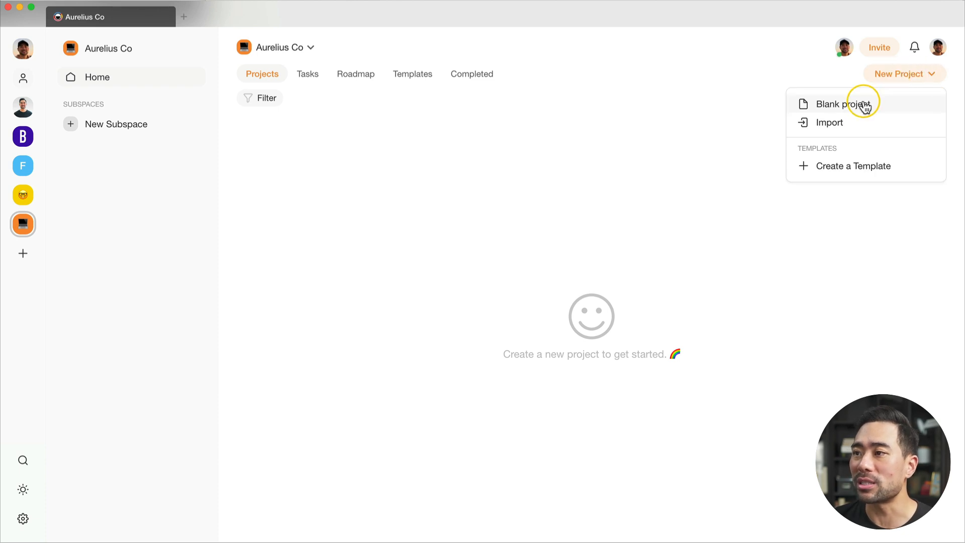
left_click(936, 50)
left_click(936, 51)
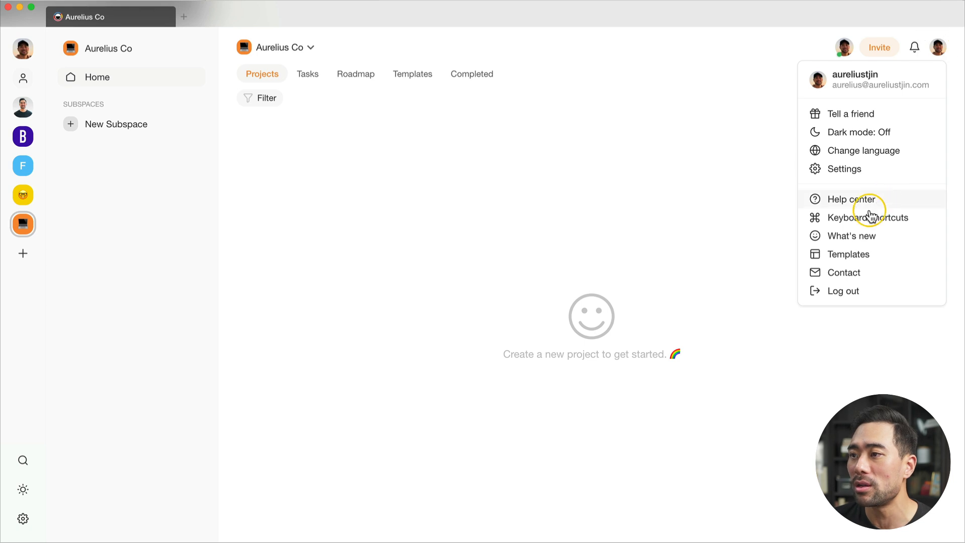
left_click(839, 254)
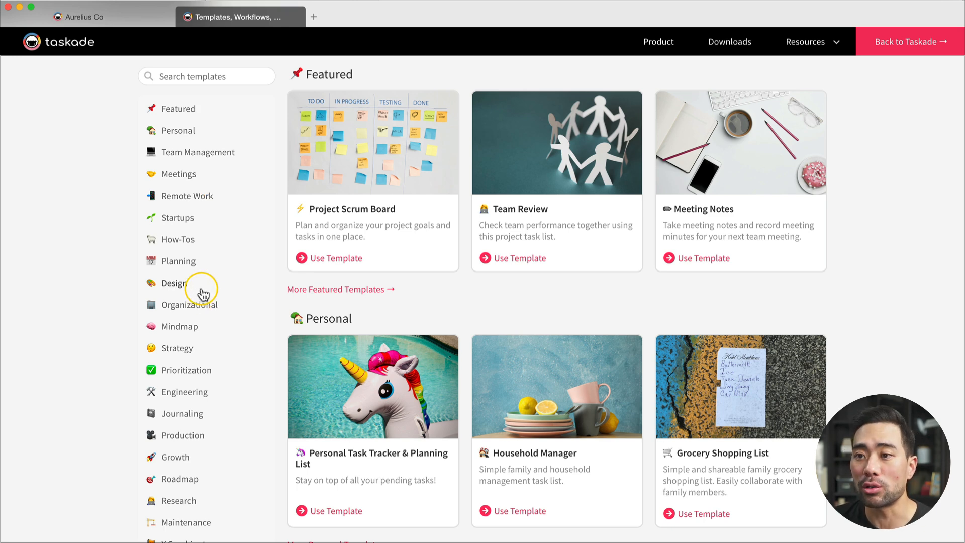
left_click(184, 265)
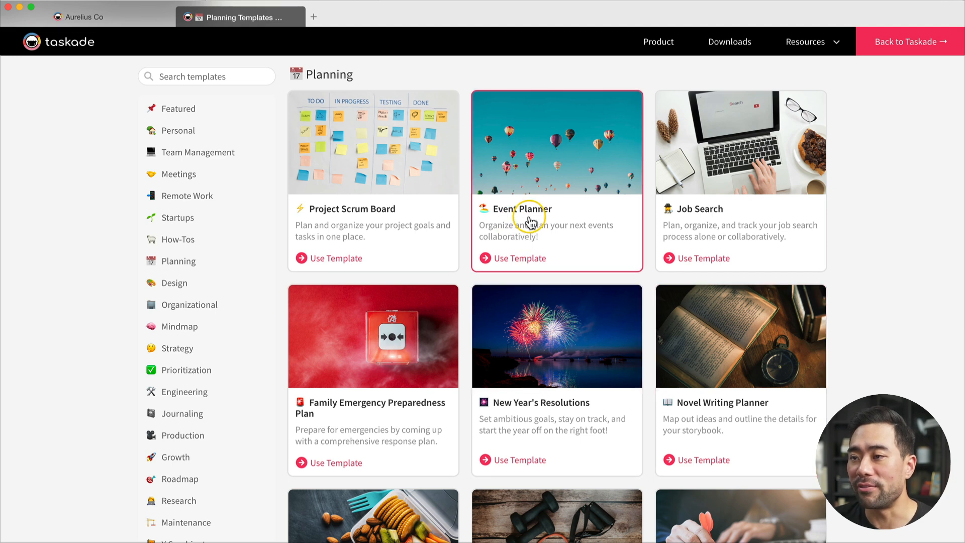
left_click(529, 217)
scroll(556, 425, "down", 5)
scroll(556, 430, "down", 8)
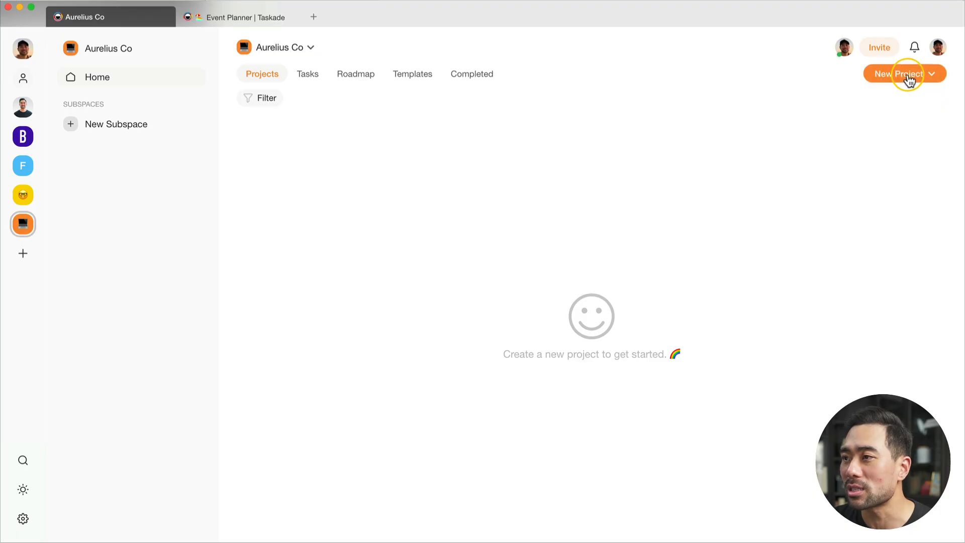
- Create a blank project in the Aurelius Co workspace and title it "Social media calendar"
left_click(919, 75)
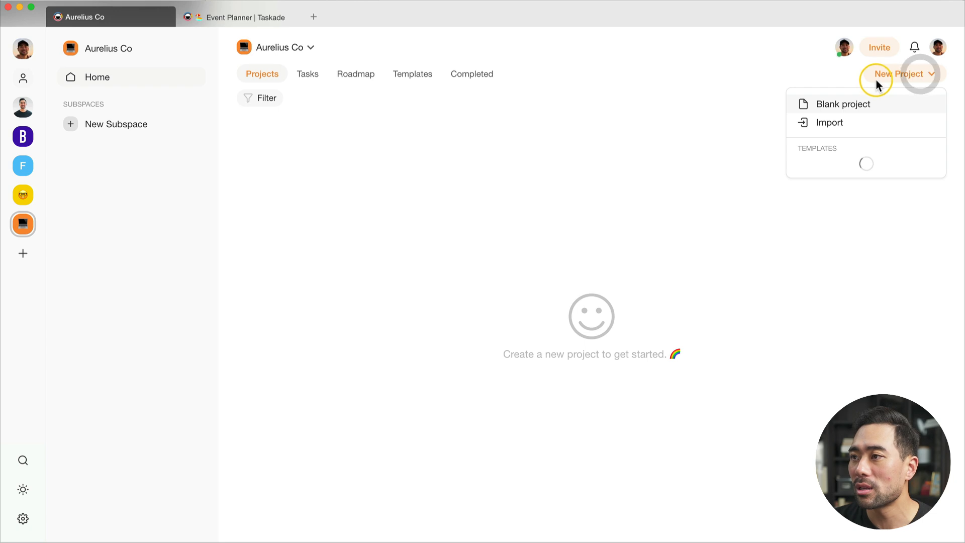
left_click(843, 108)
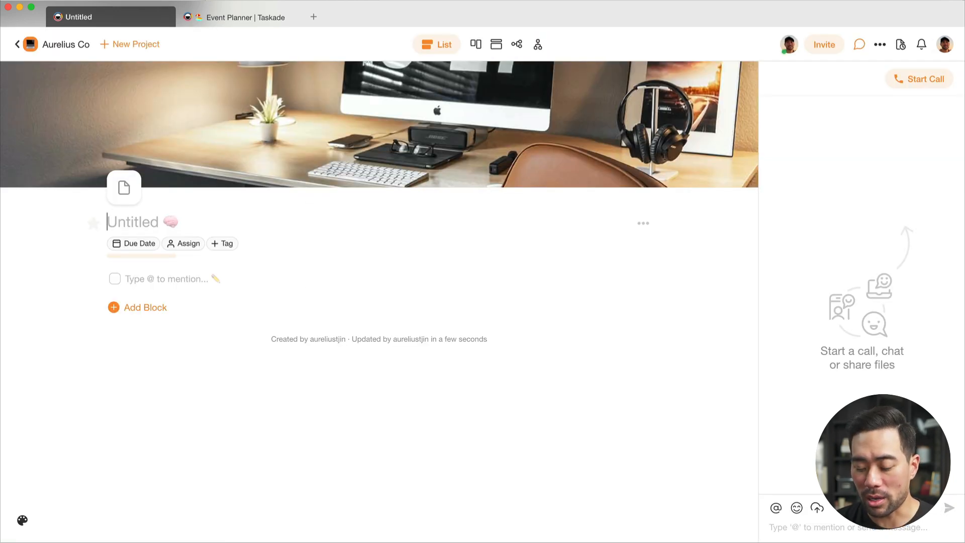
type("Social me")
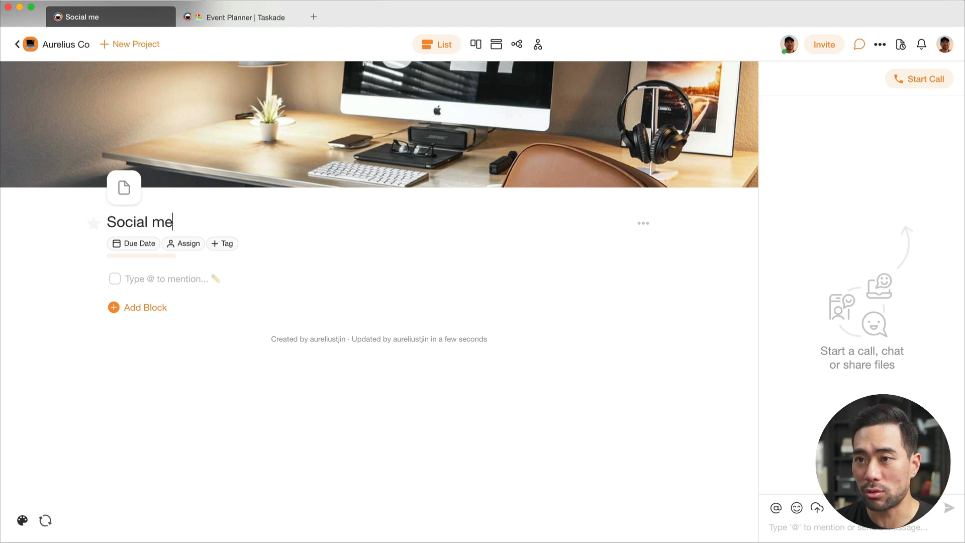
type("dia calen")
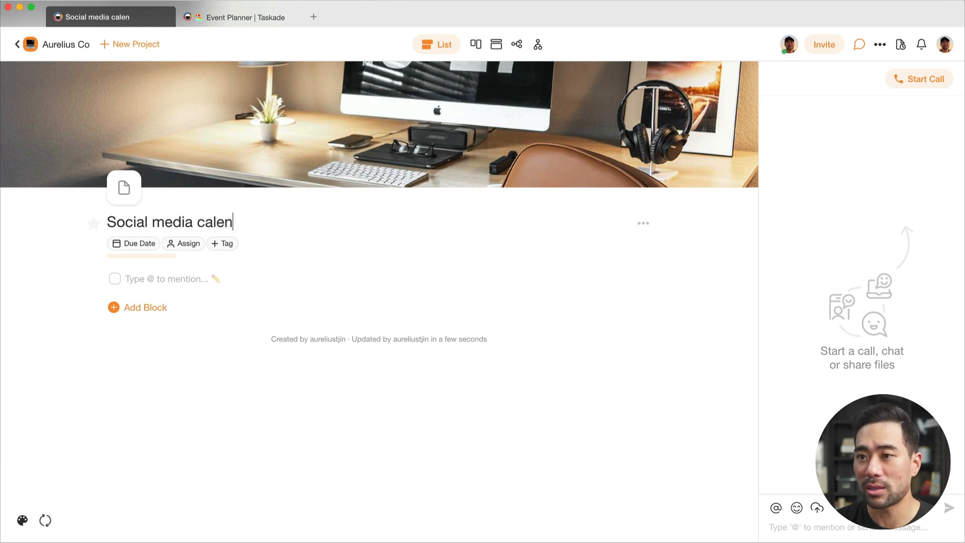
type("dar")
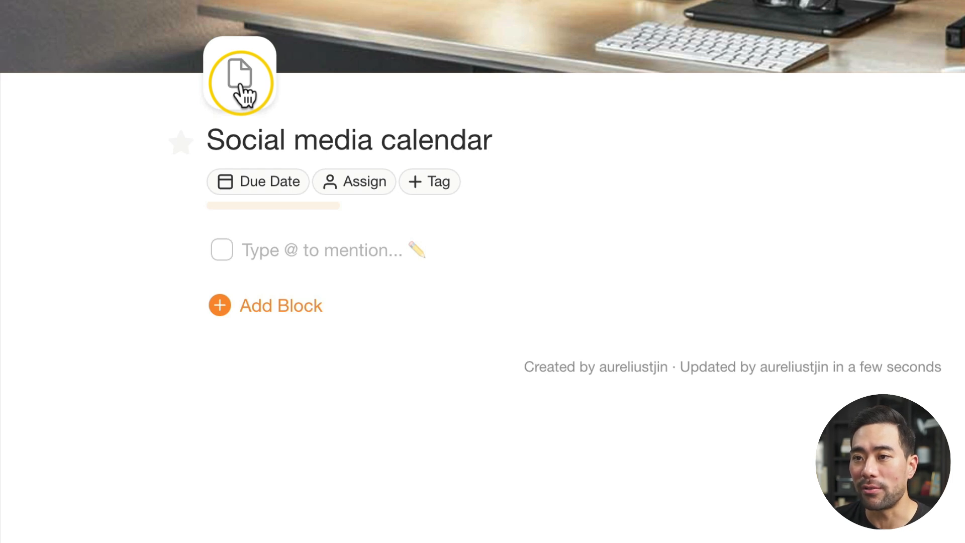
- Set the Social media calendar project's icon to a calendar emoji found by searching for "calendar"
left_click(240, 82)
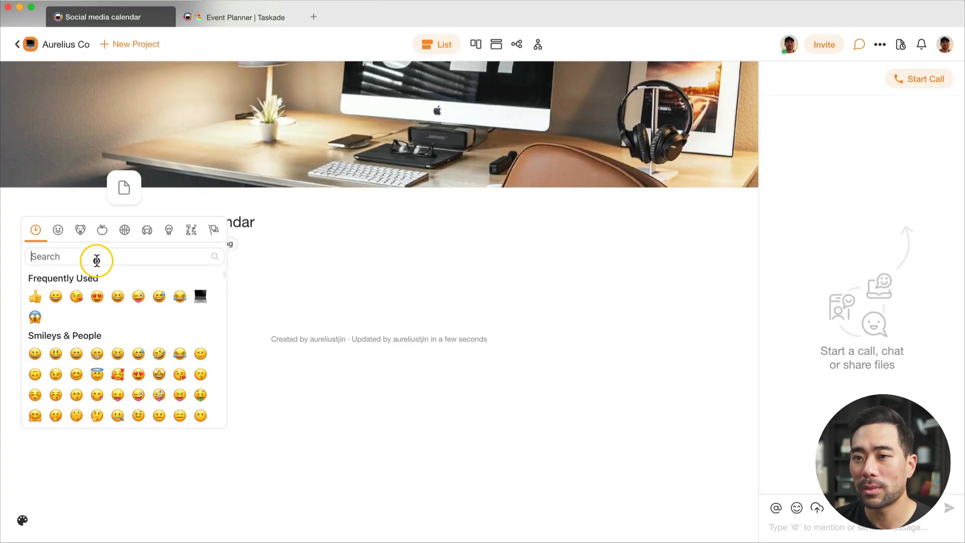
left_click(191, 207)
type("calendar")
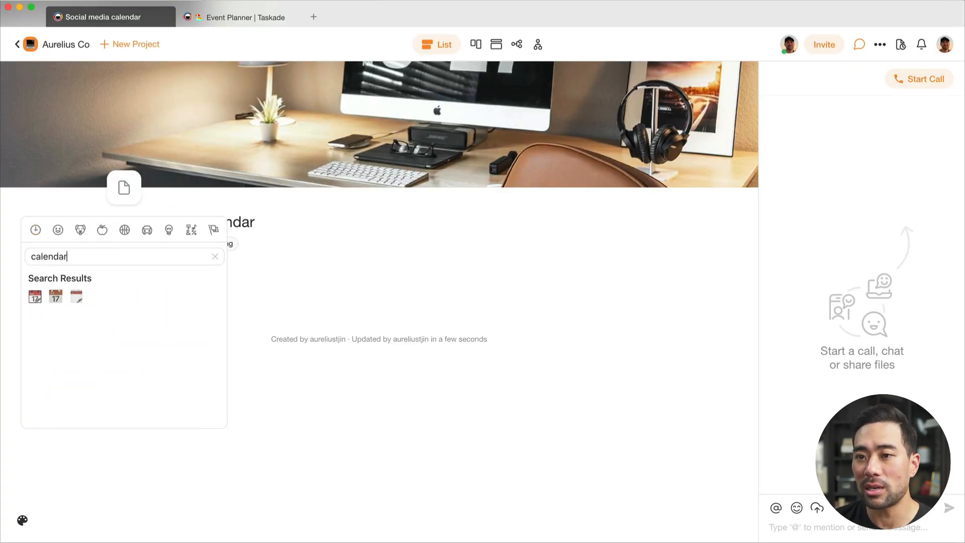
left_click(35, 298)
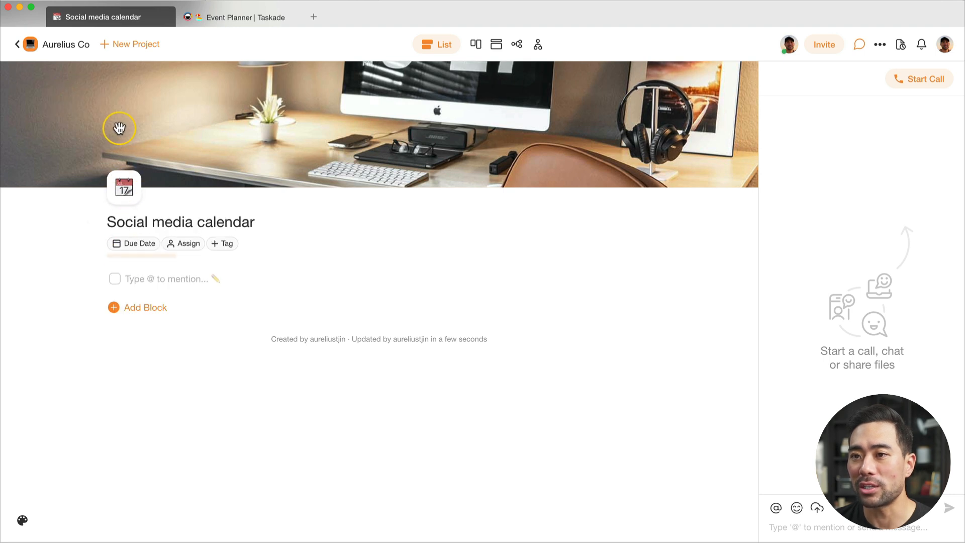
- Try the light orange background on the project, and replace it with the misty forest railway image
left_click(22, 520)
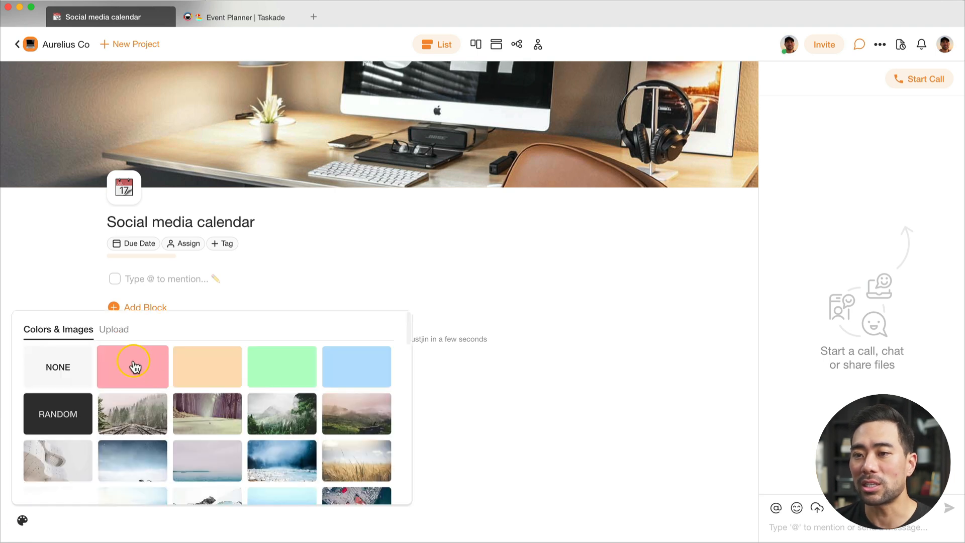
left_click(118, 330)
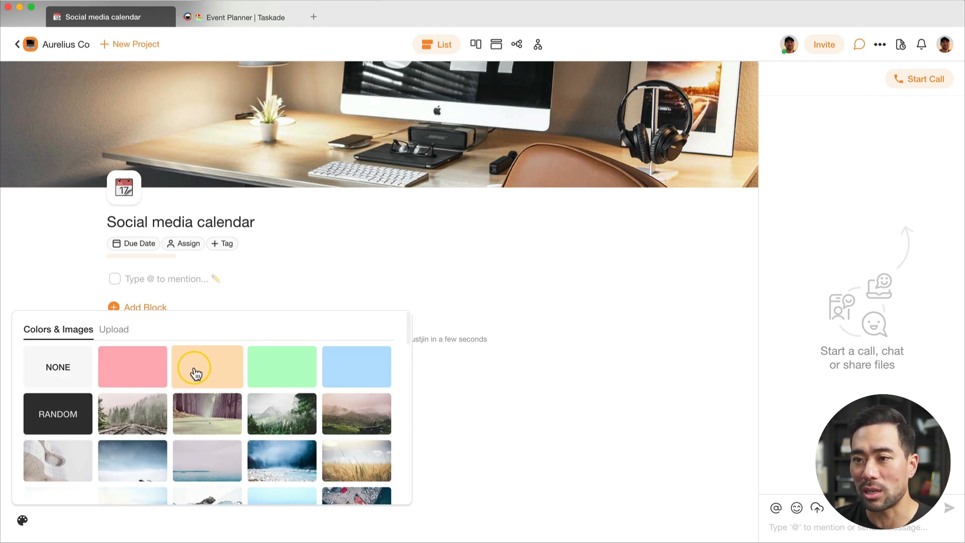
left_click(195, 374)
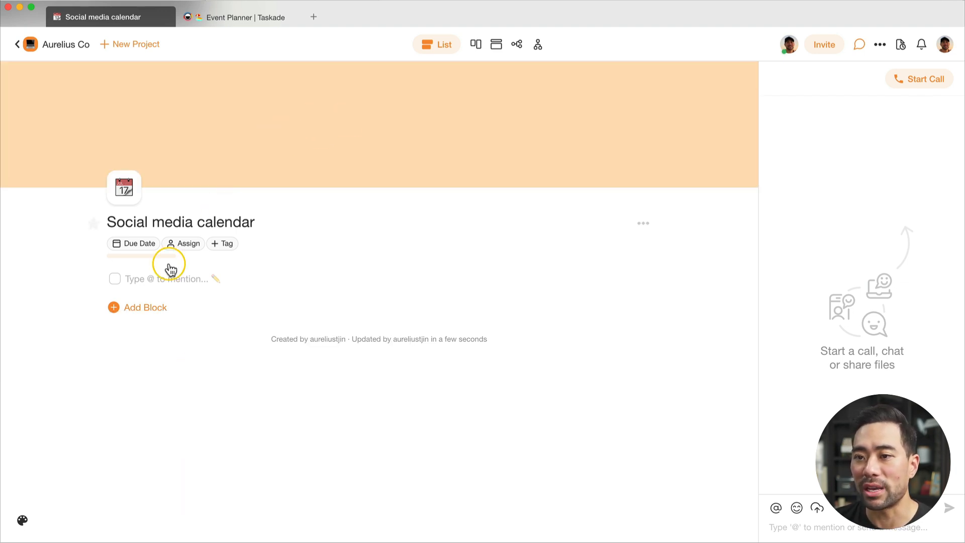
left_click(11, 526)
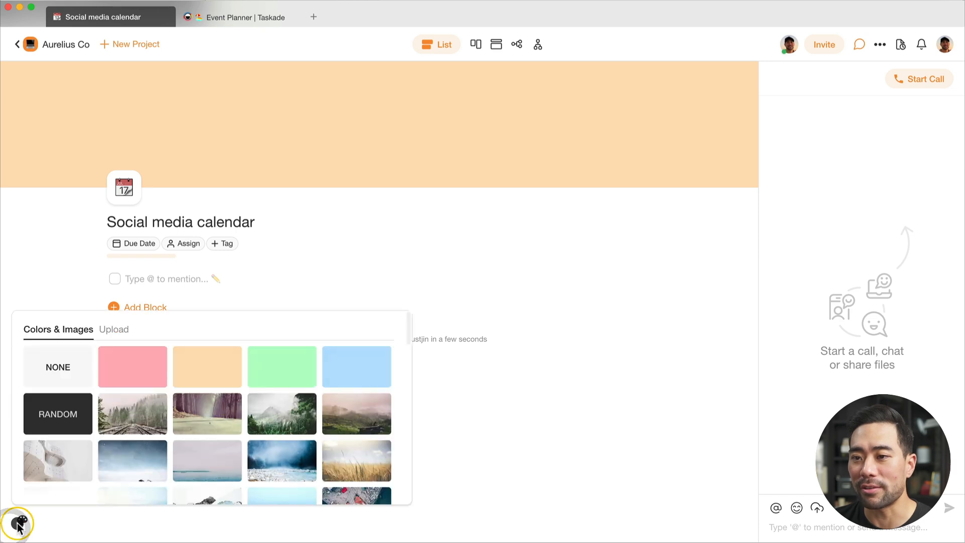
left_click(131, 425)
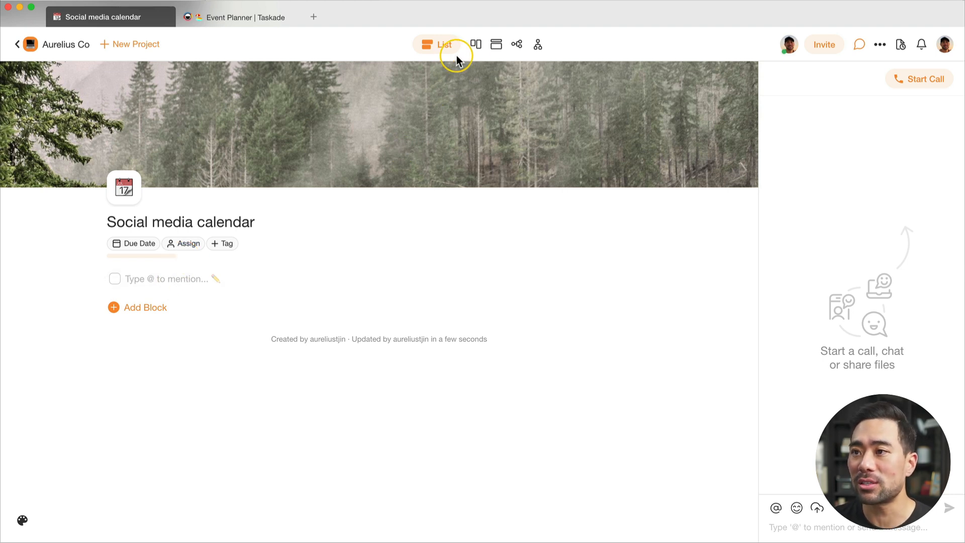
- Go through the project's Board, Action, Mind Map and Org Chart views, and switch it to the Board view
left_click(475, 45)
left_click(502, 47)
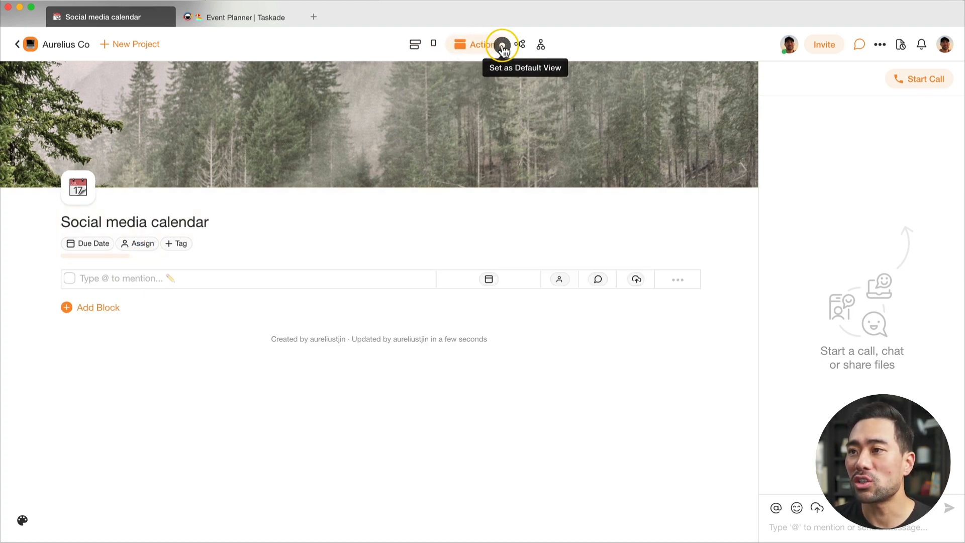
left_click(520, 48)
left_click(549, 45)
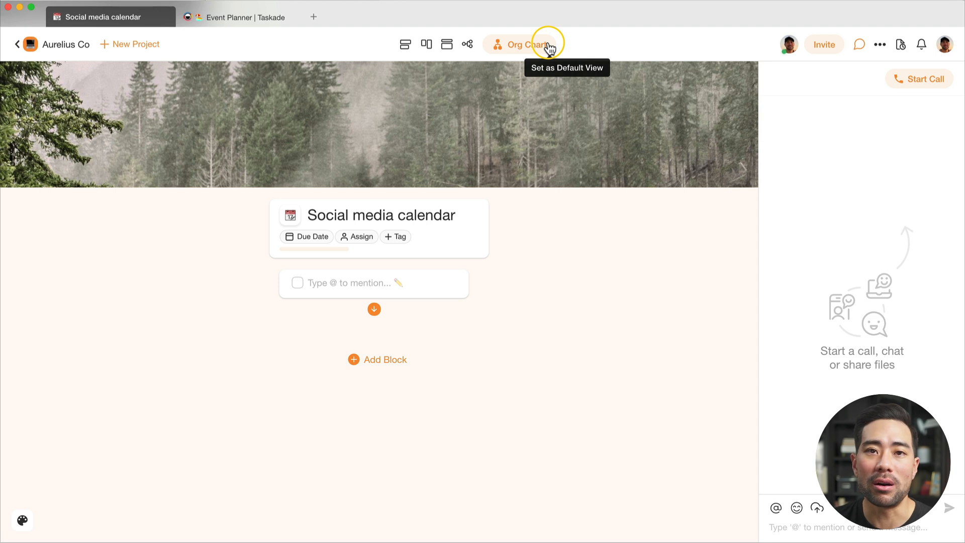
left_click(426, 48)
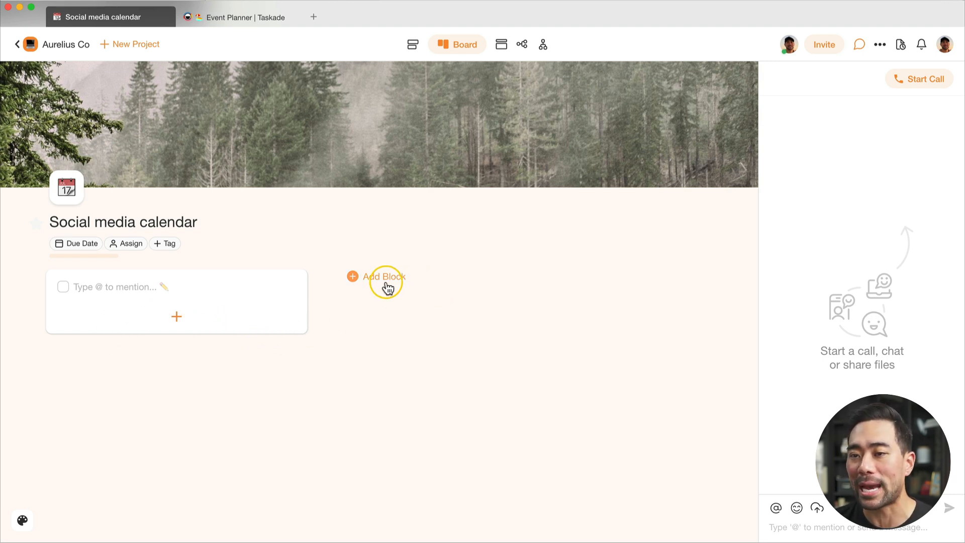
- Title the first board block "Ideas", format it as a large heading and highlight it pink
left_click(109, 288)
type("Ideas")
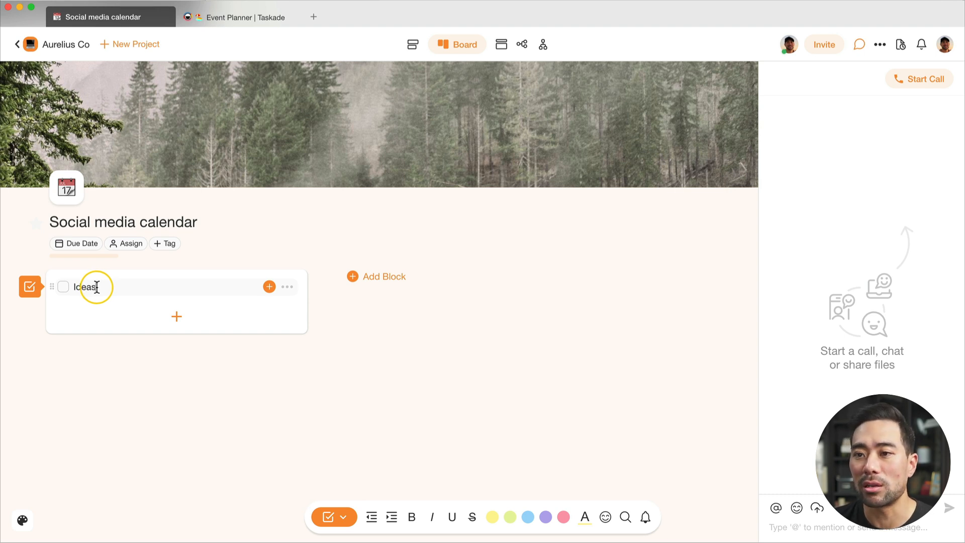
left_click(29, 292)
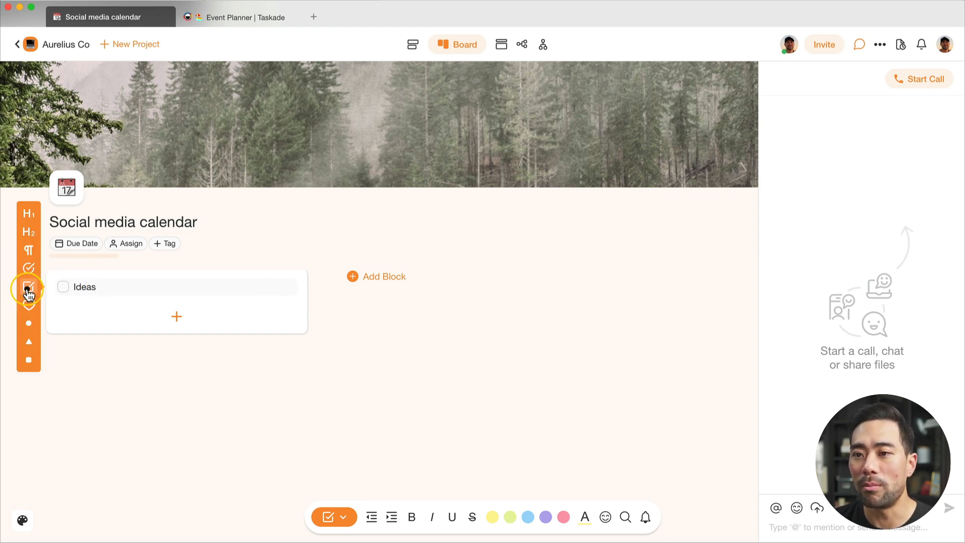
left_click(29, 214)
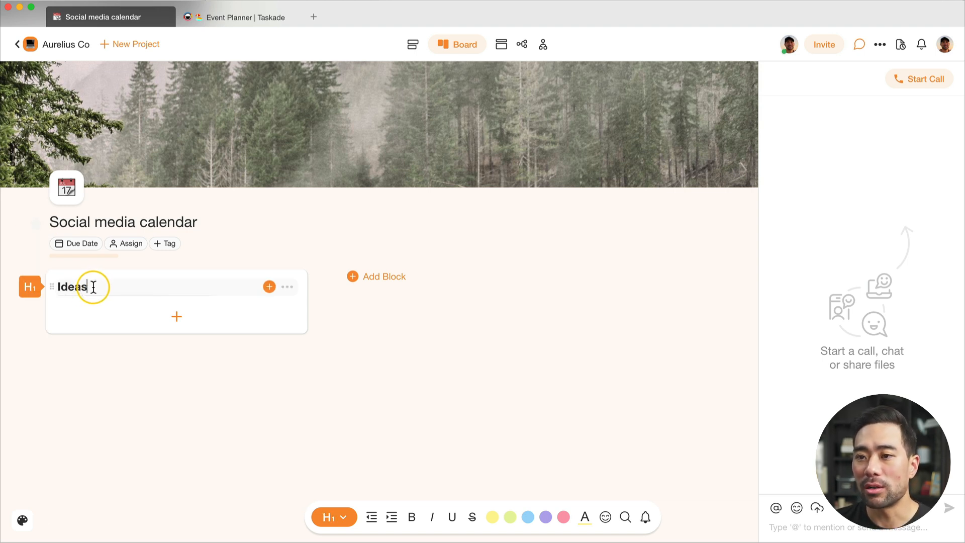
left_click(563, 518)
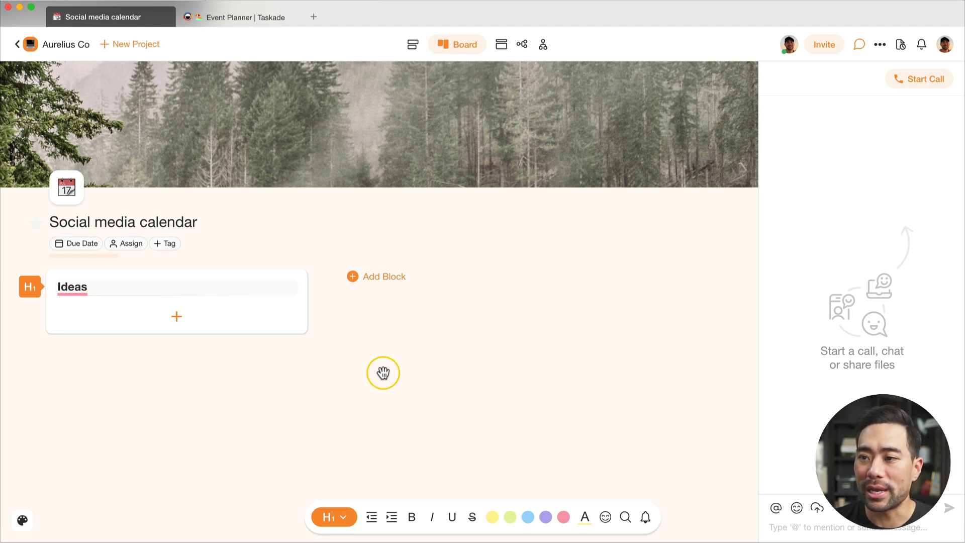
- Duplicate the Ideas block, rename the copy "Doing" and highlight its heading purple
mouse_move(289, 289)
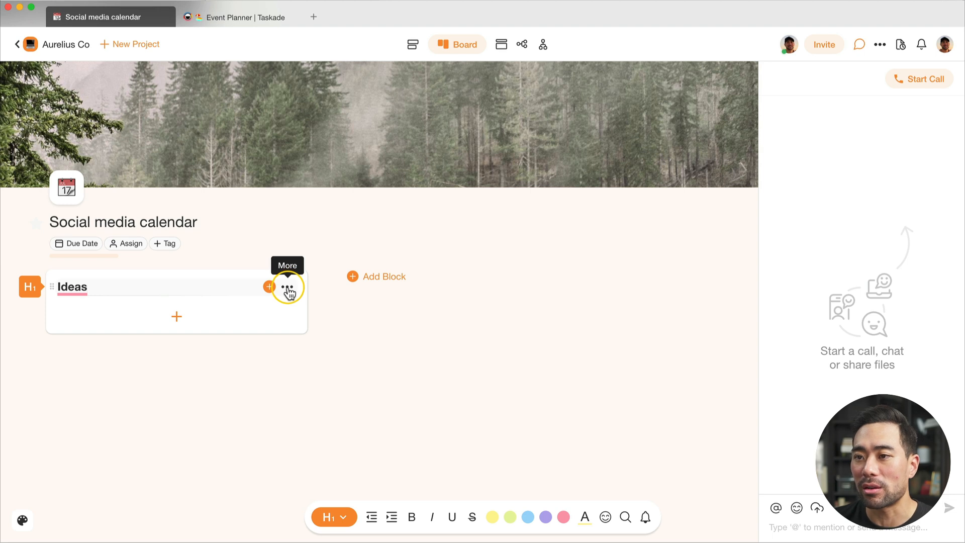
left_click(289, 289)
mouse_move(369, 333)
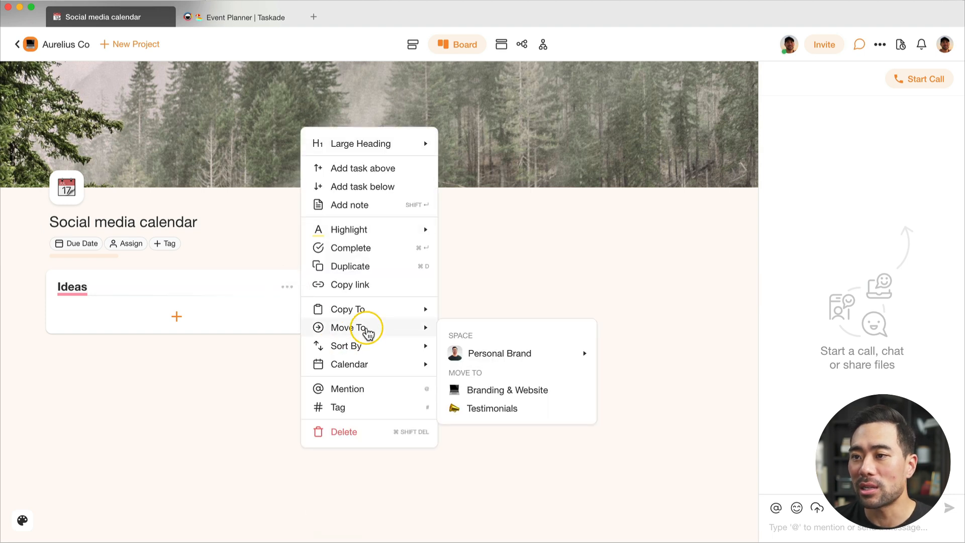
left_click(362, 268)
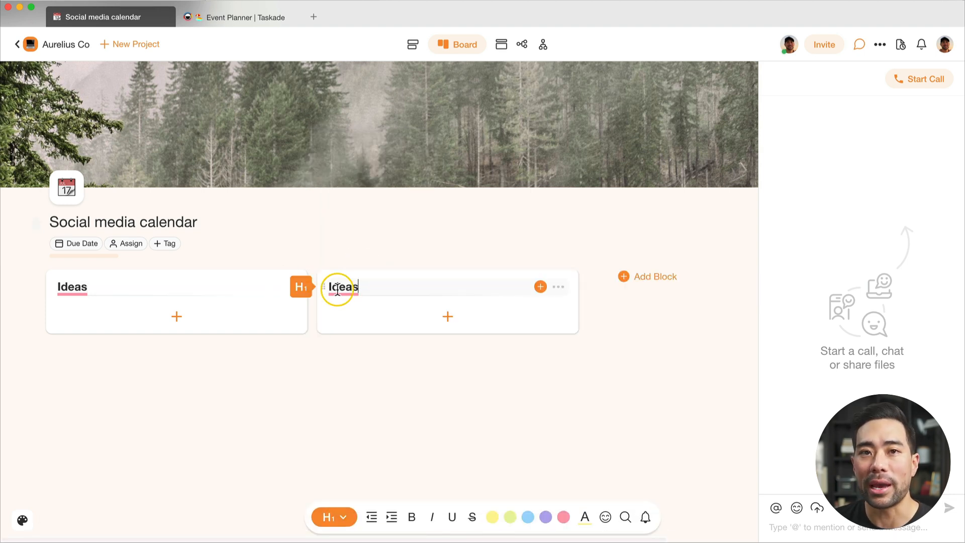
double_click(338, 290)
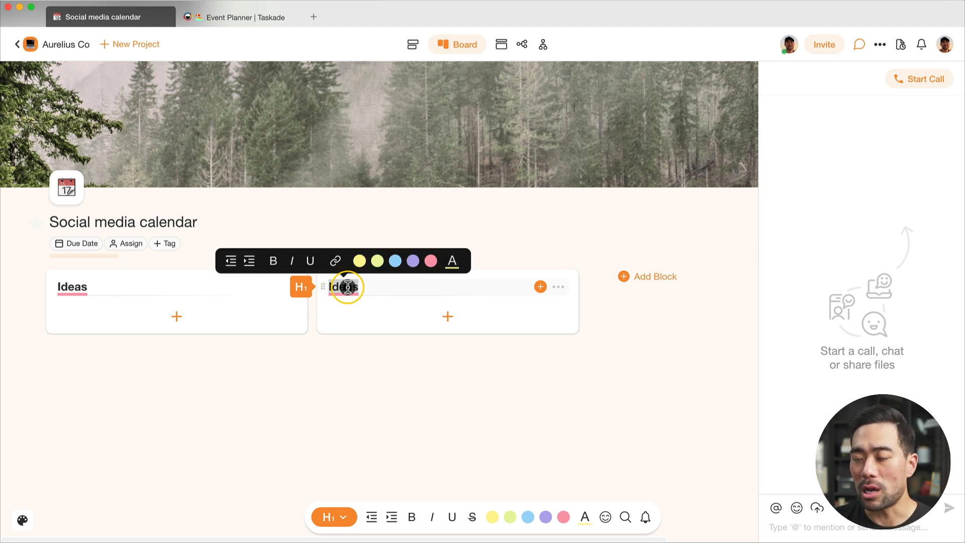
type("Doing")
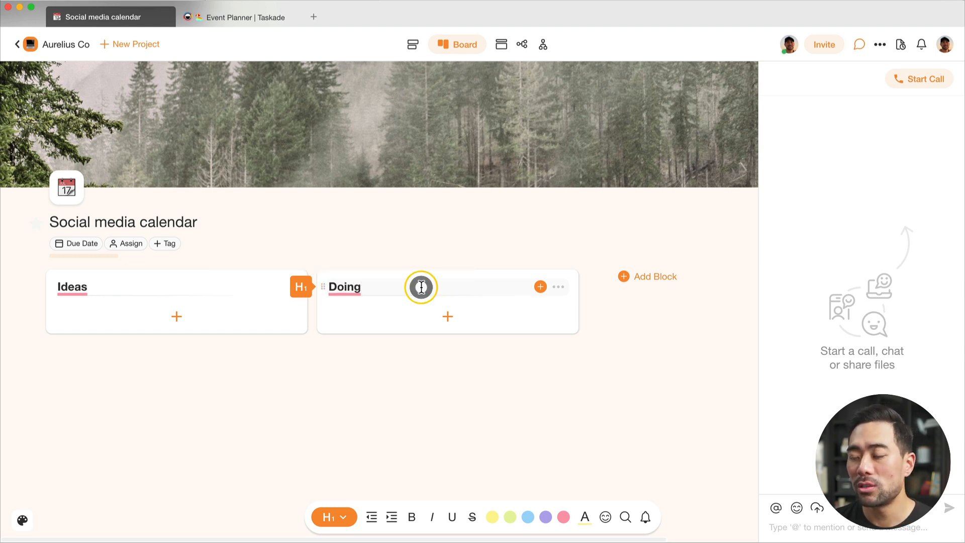
left_click(545, 517)
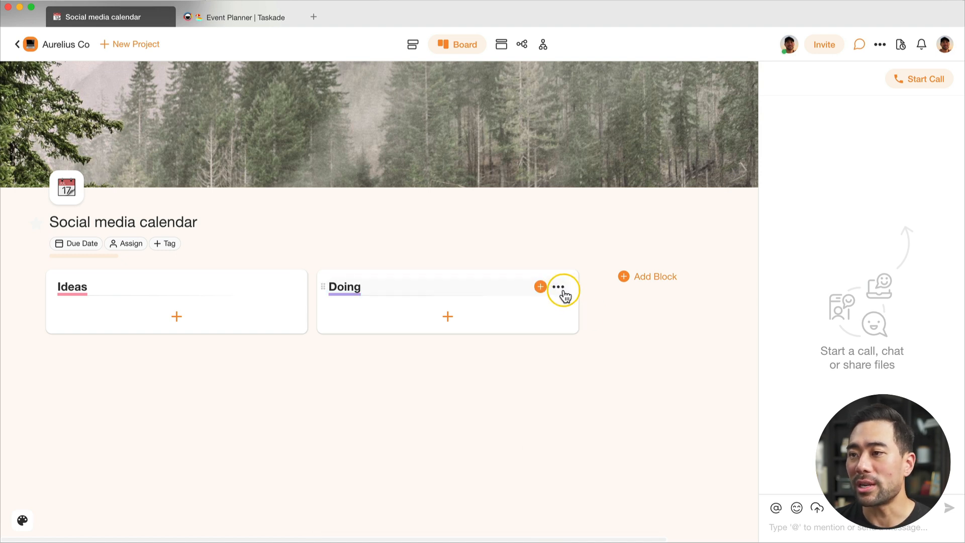
- Duplicate the Doing block, rename the copy "Done" and highlight its heading green
left_click(561, 287)
left_click(619, 266)
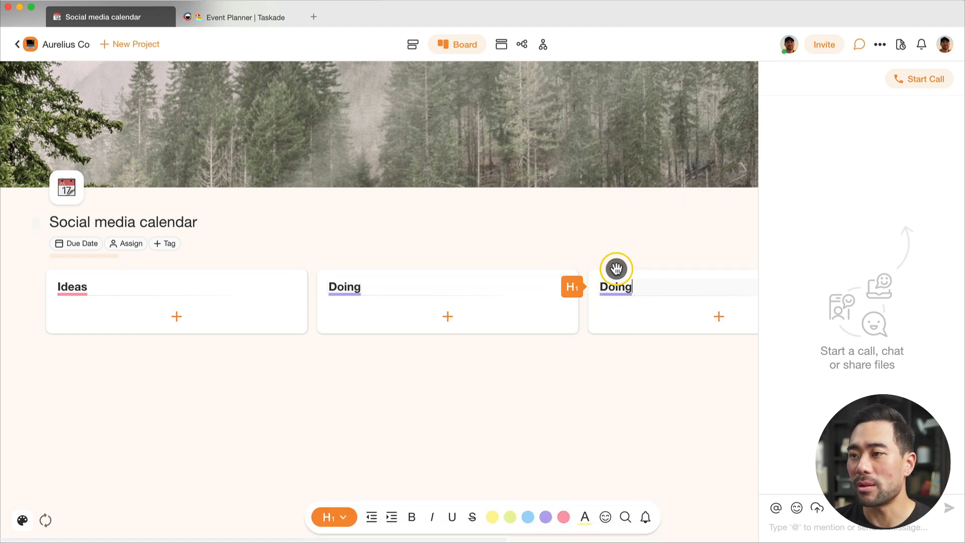
double_click(621, 284)
type("D")
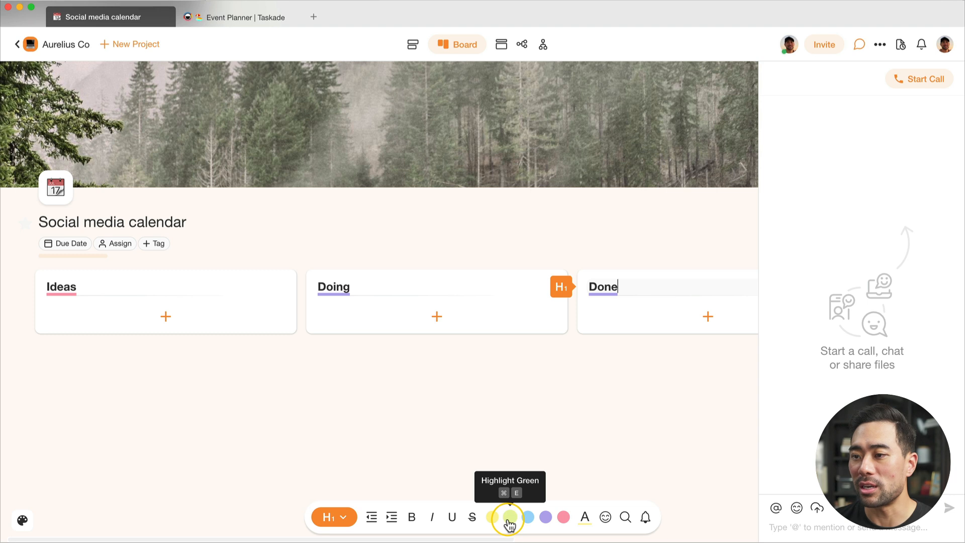
left_click(737, 353)
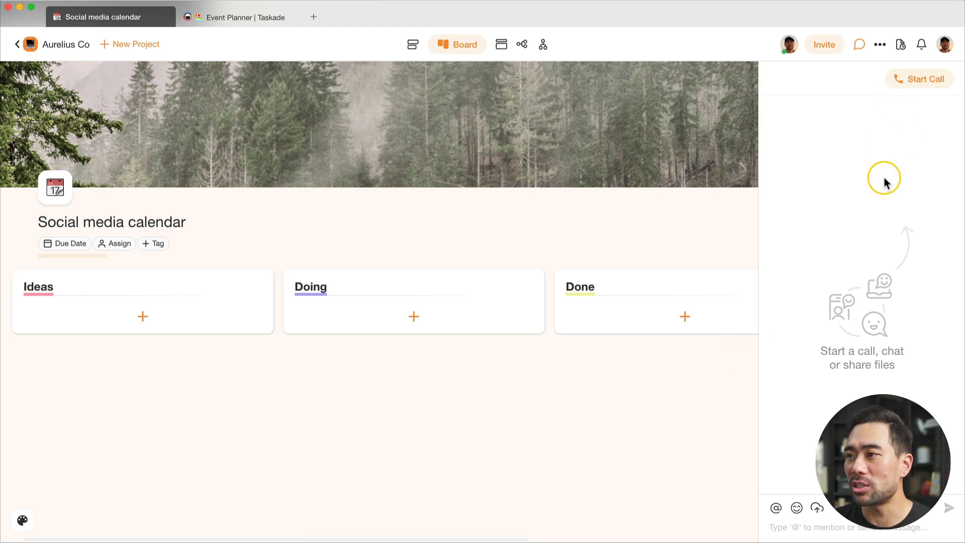
- Hide the project chat and add the tasks "Idea 1", "Idea 2" and "Idea 3" to the Ideas block
left_click(860, 46)
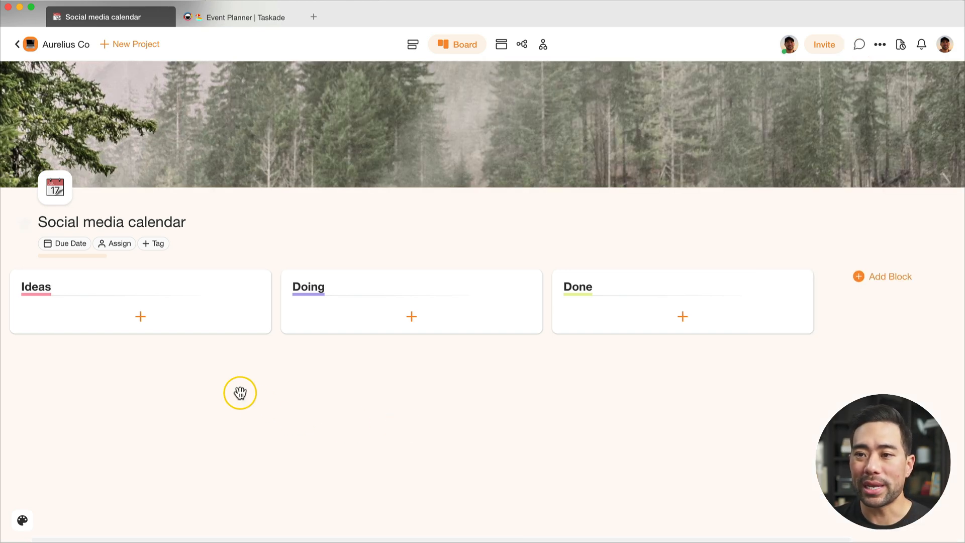
left_click(141, 318)
type("Idea 1")
key("Return")
key("Return")
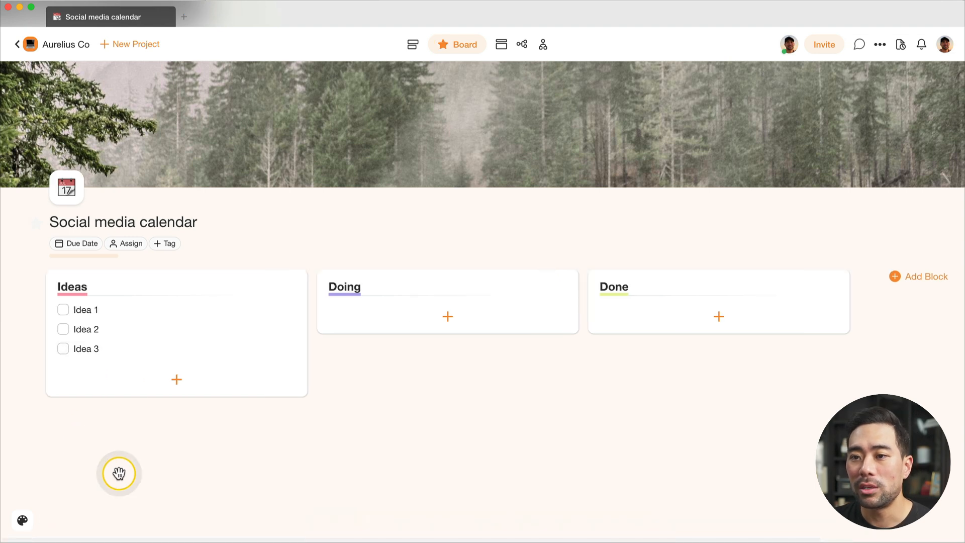
- Switch the tasks in the Ideas block from checkboxes to bullet points and back to checkboxes
left_click(108, 311)
left_click(63, 310)
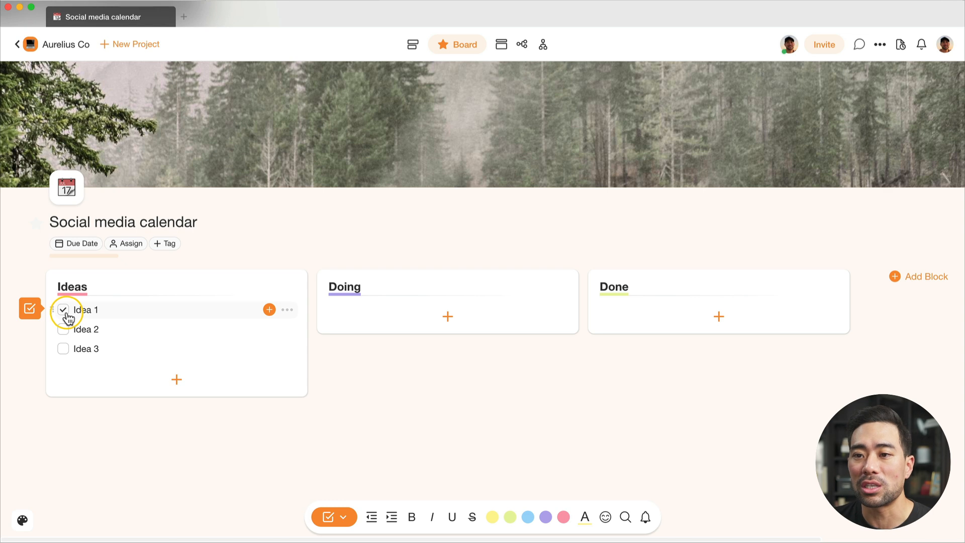
left_click(30, 308)
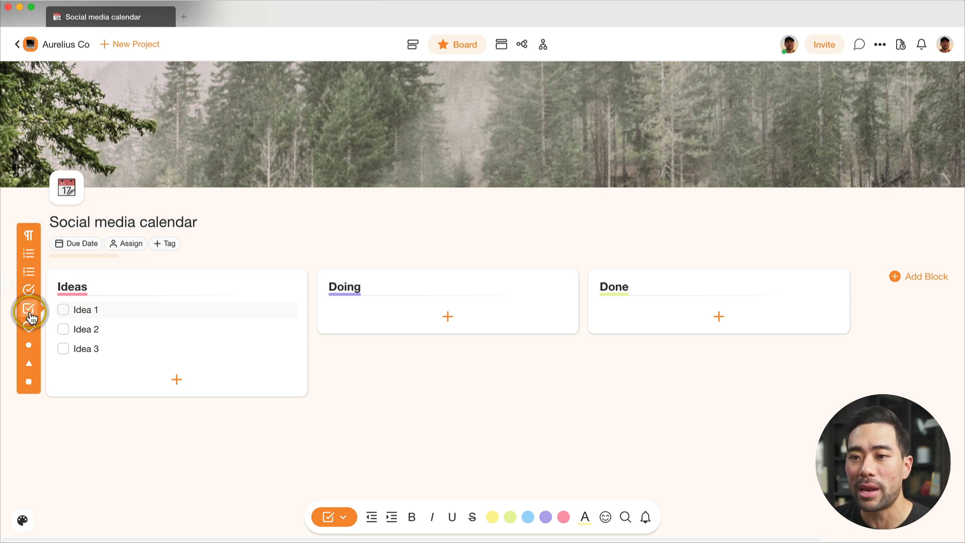
left_click(28, 345)
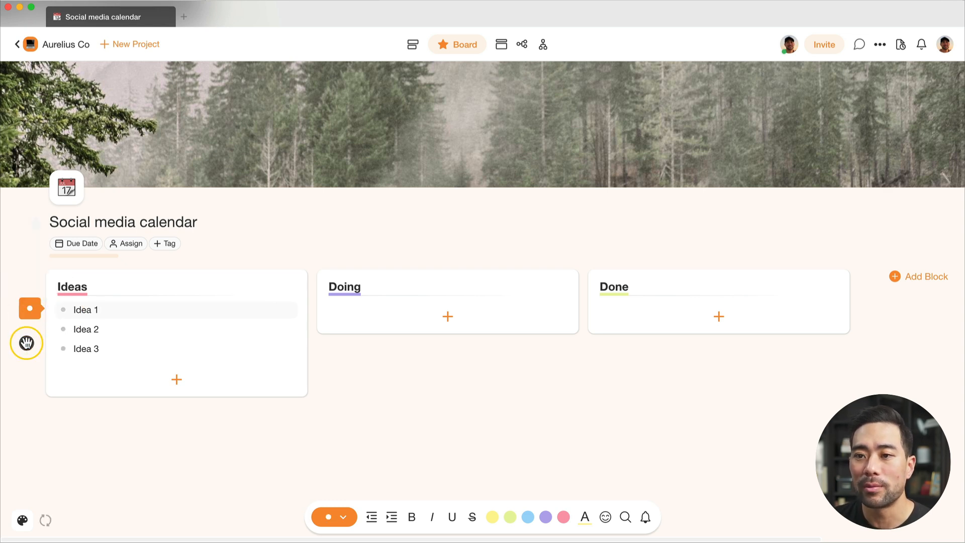
left_click(30, 311)
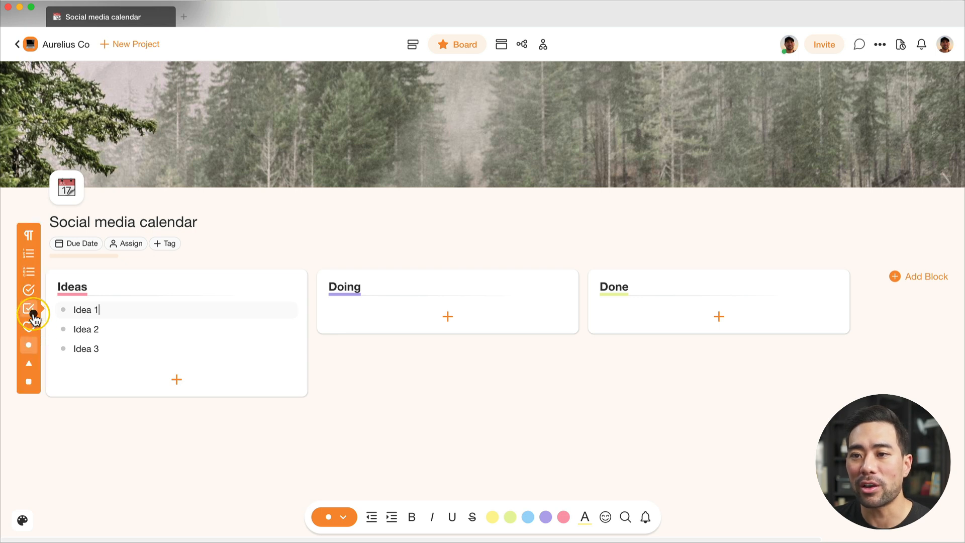
left_click(31, 311)
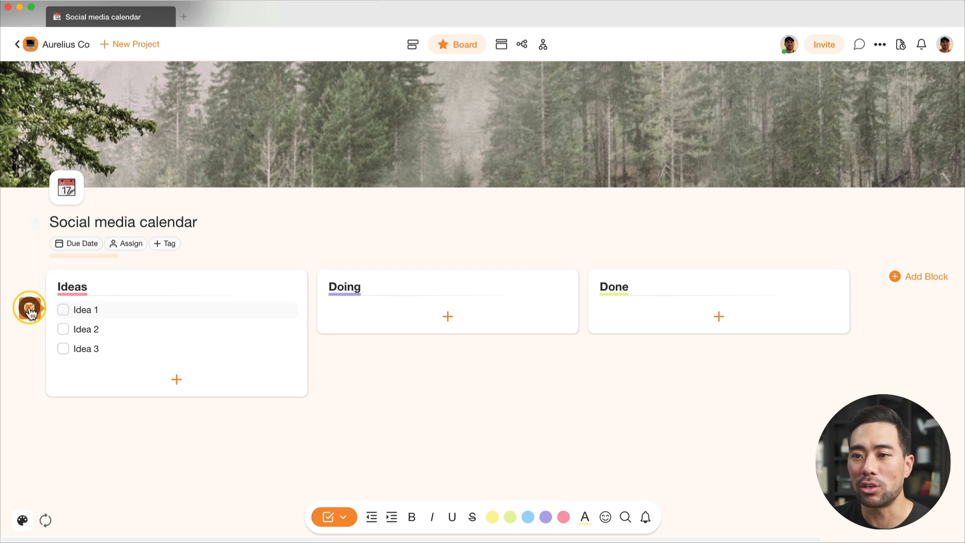
- Mark Idea 1 as complete and change the tasks in the Ideas block to bullet points
left_click(63, 310)
left_click(63, 310)
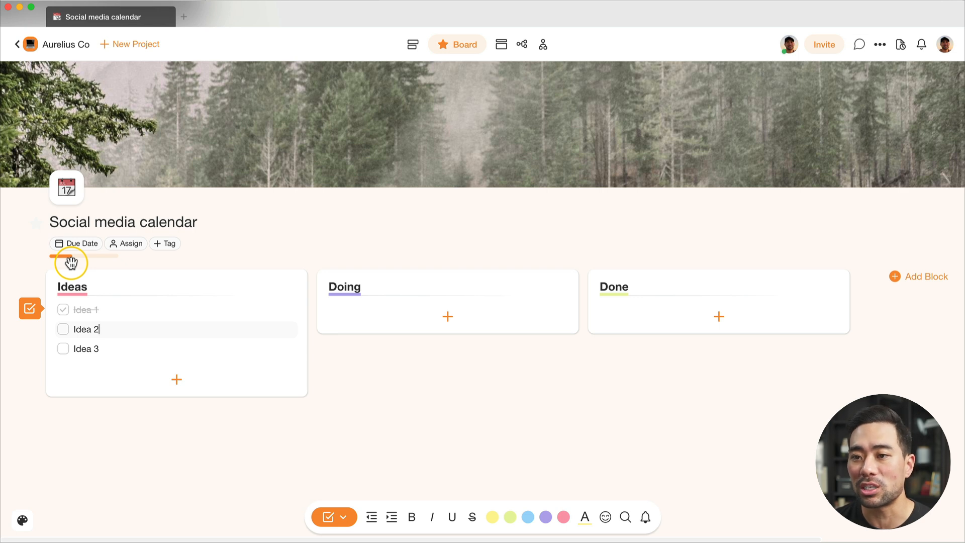
left_click(29, 308)
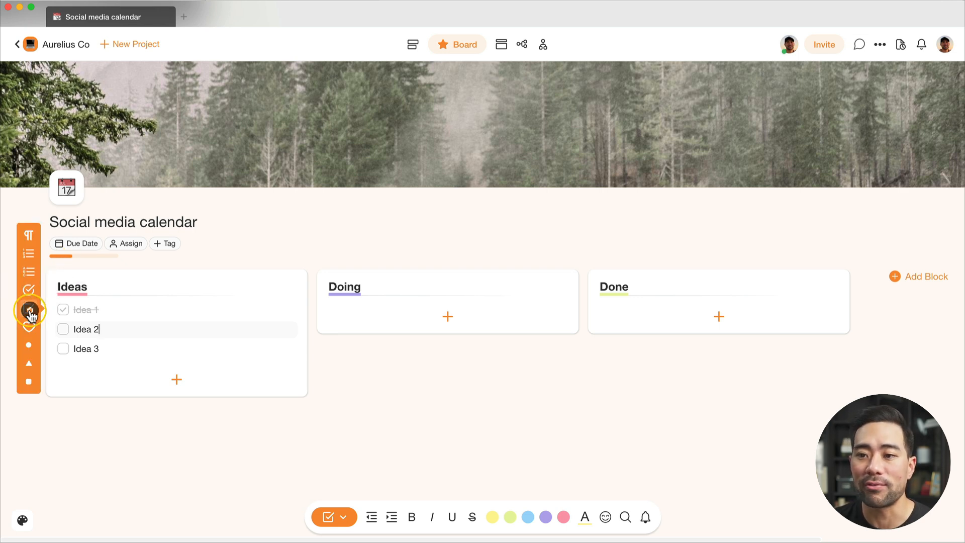
left_click(29, 346)
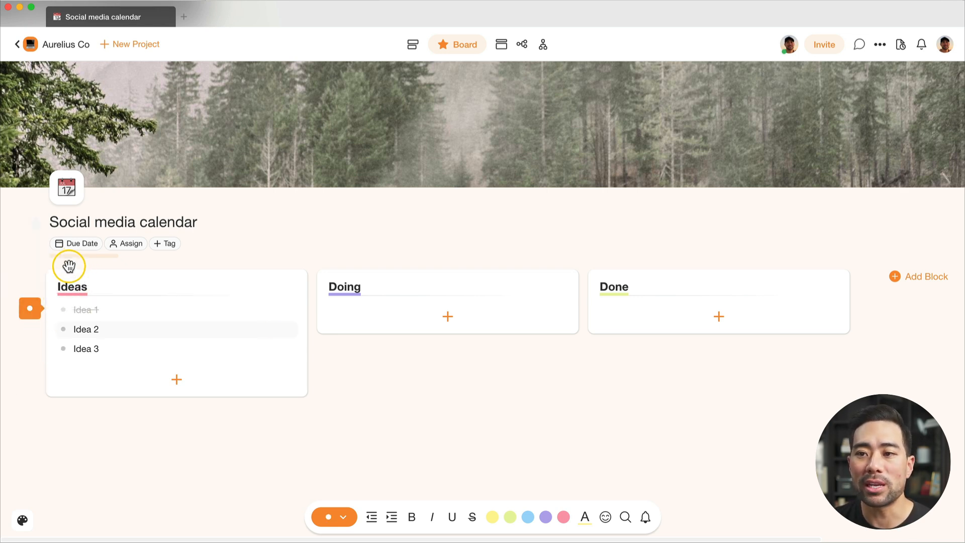
left_click(90, 307)
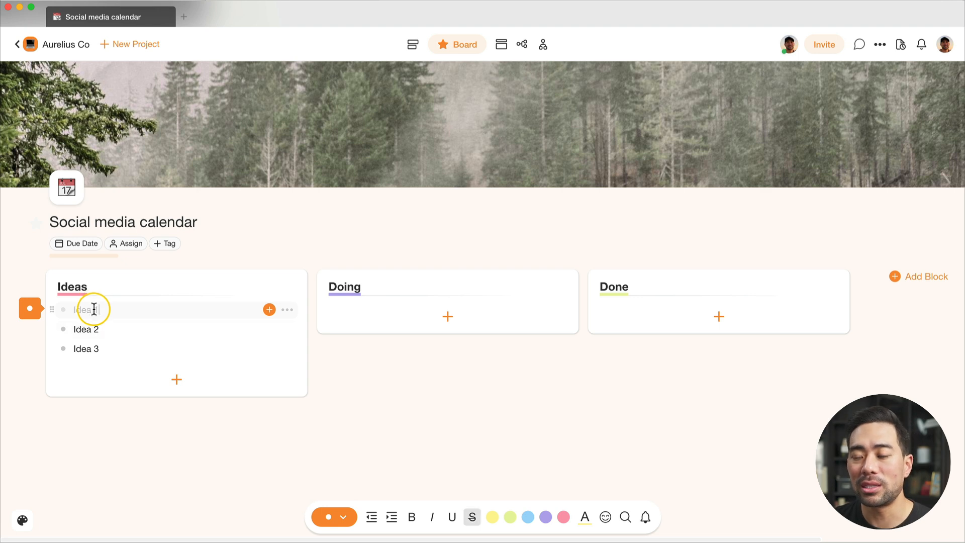
left_click(63, 310)
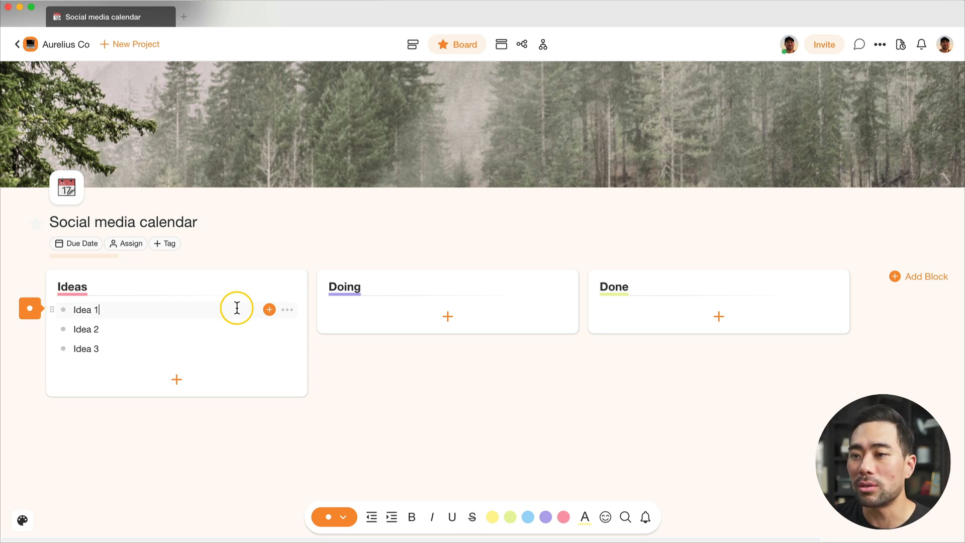
left_click(270, 309)
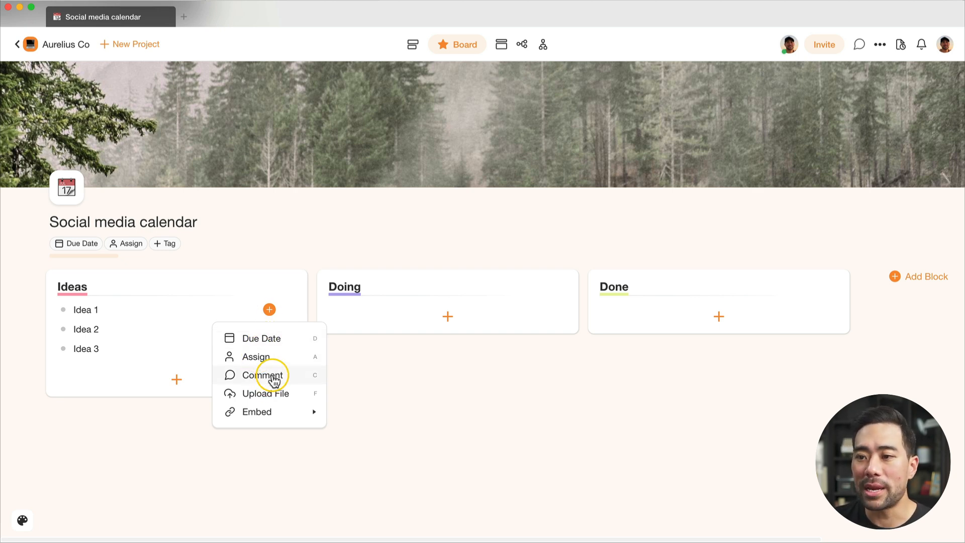
mouse_move(269, 418)
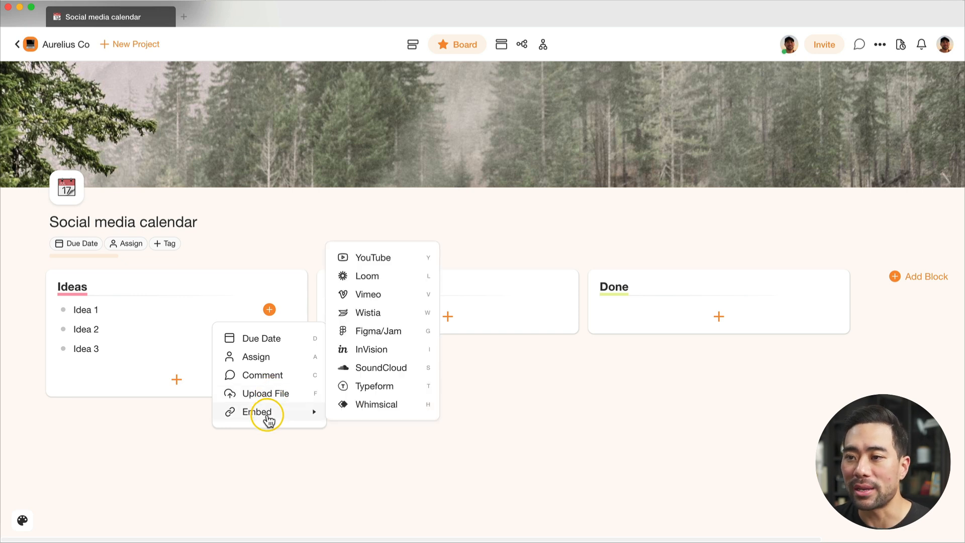
left_click(380, 263)
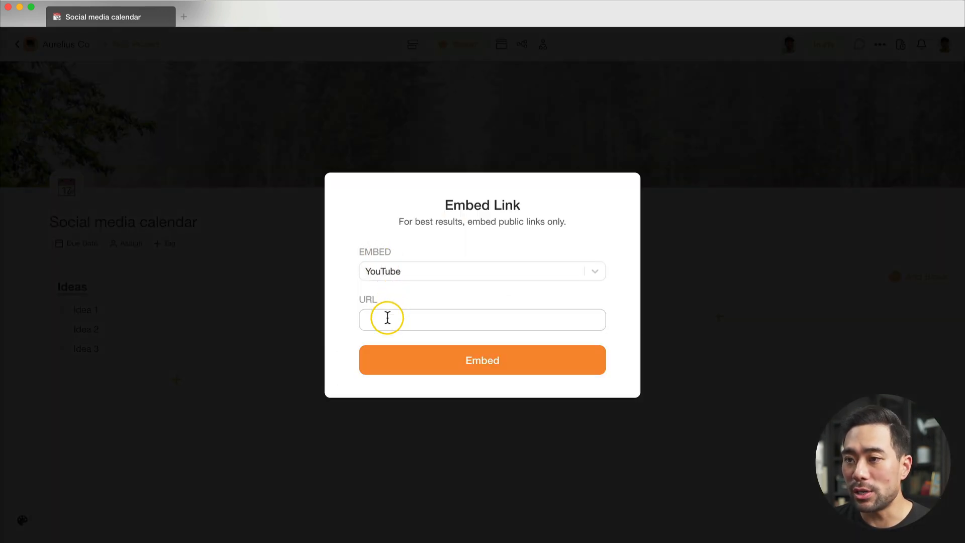
type("https://www.youtube.com/watch?v=I6BTrWTIC3M")
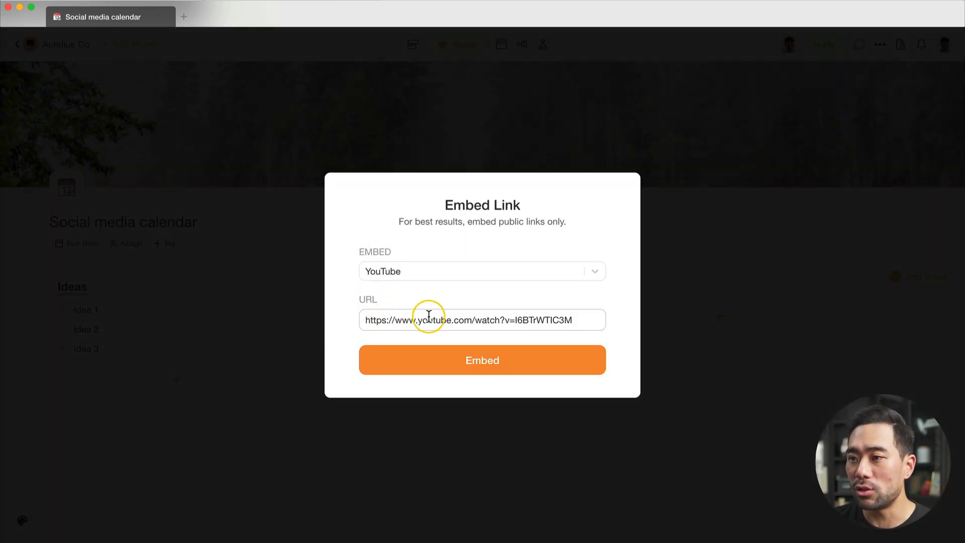
left_click(453, 371)
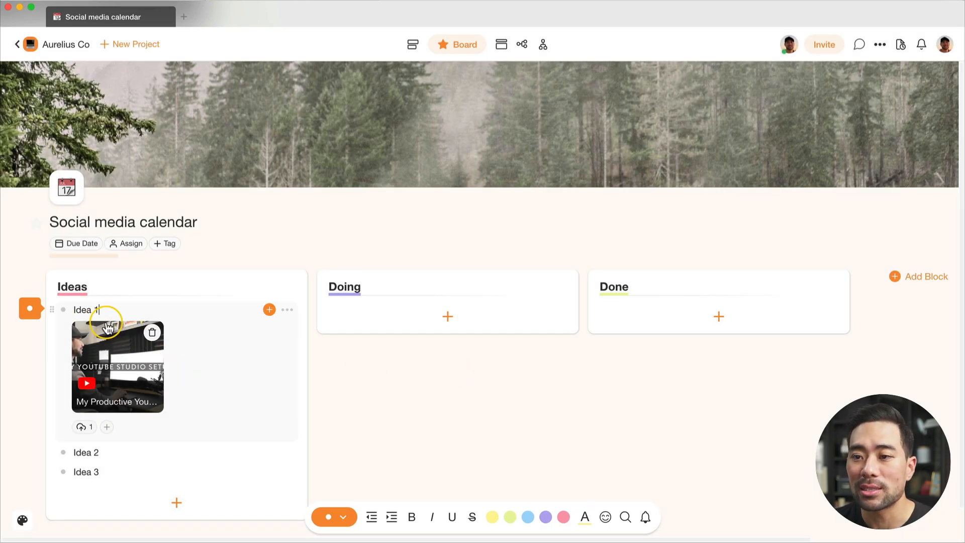
- Add the comment "This is a test comment" to Idea 1
left_click(270, 309)
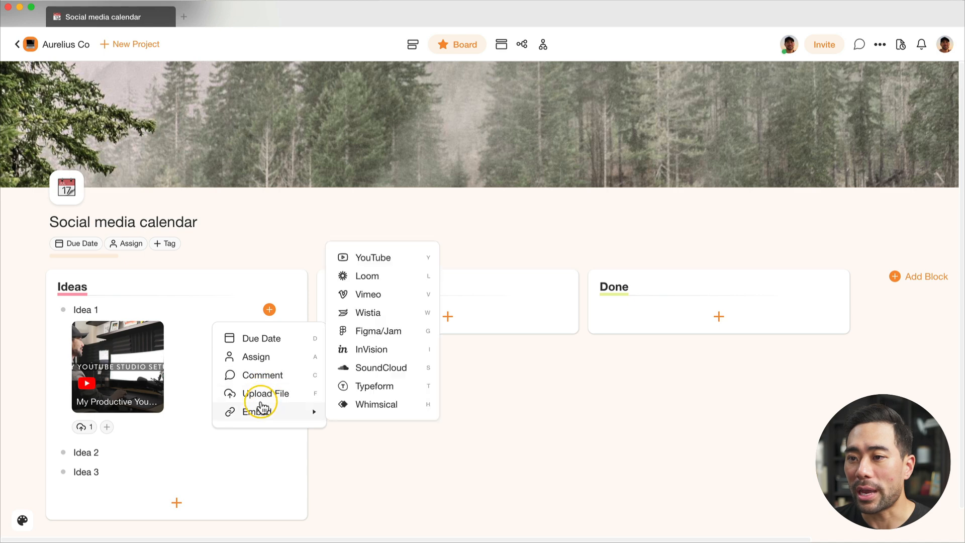
left_click(259, 375)
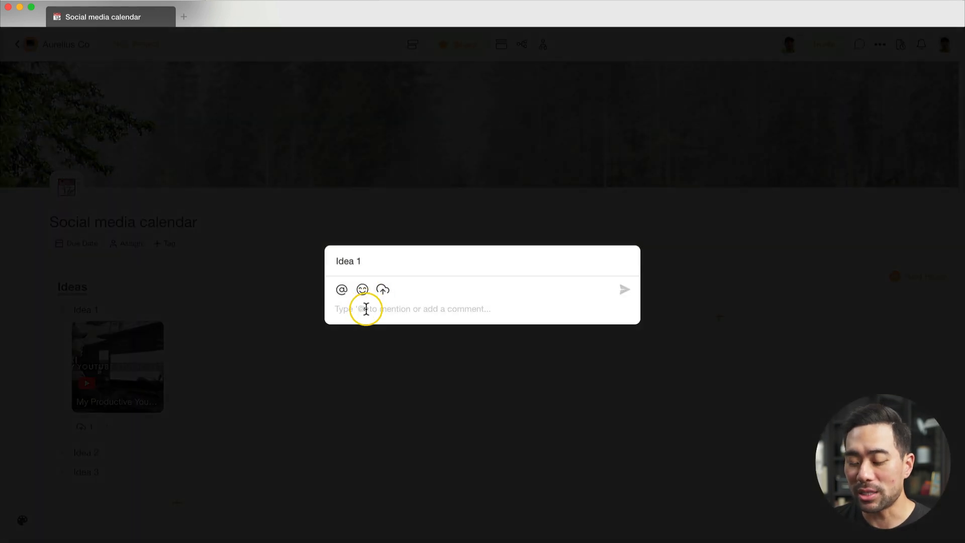
type("This is a test comment")
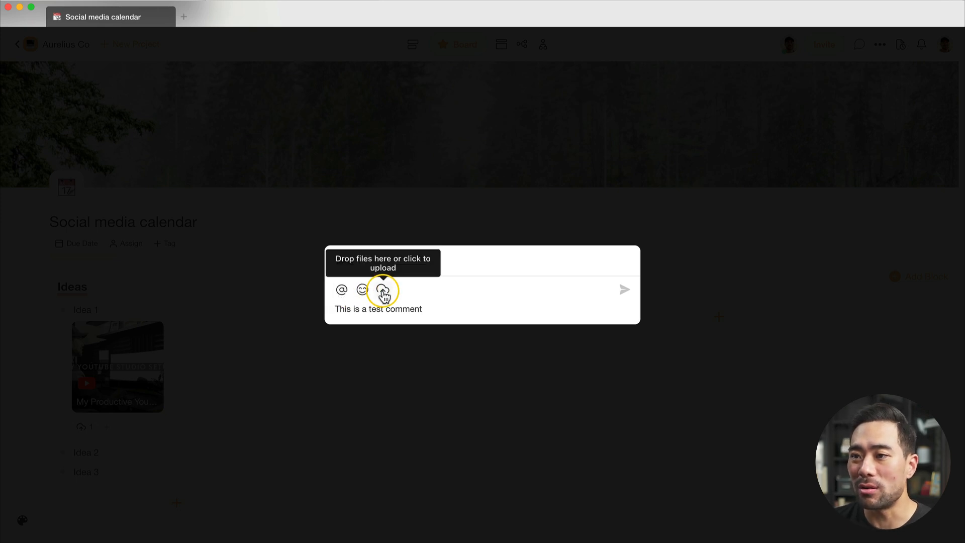
left_click(625, 289)
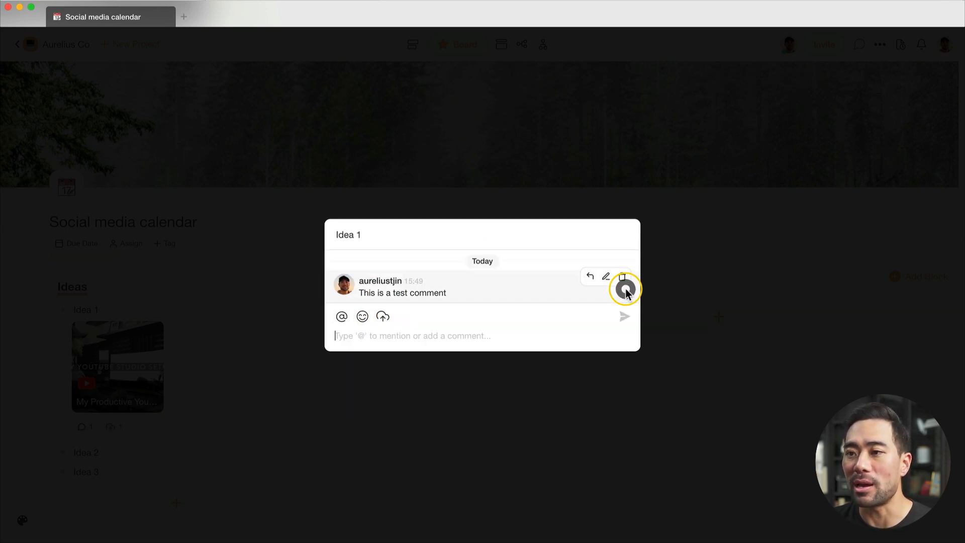
left_click(386, 361)
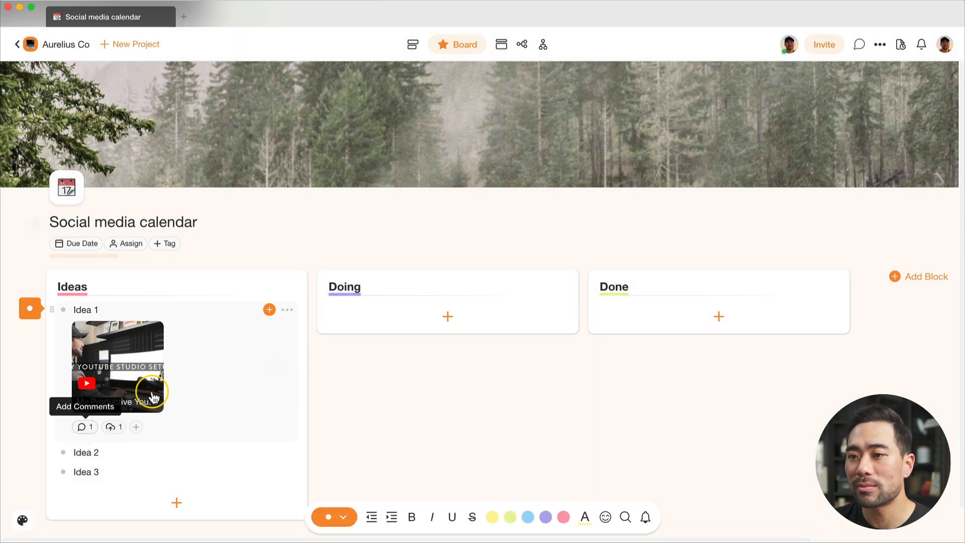
- Give Idea 1 a due date of September 1, 2021 and set its repeat to the custom "Every..." option
left_click(269, 309)
left_click(261, 339)
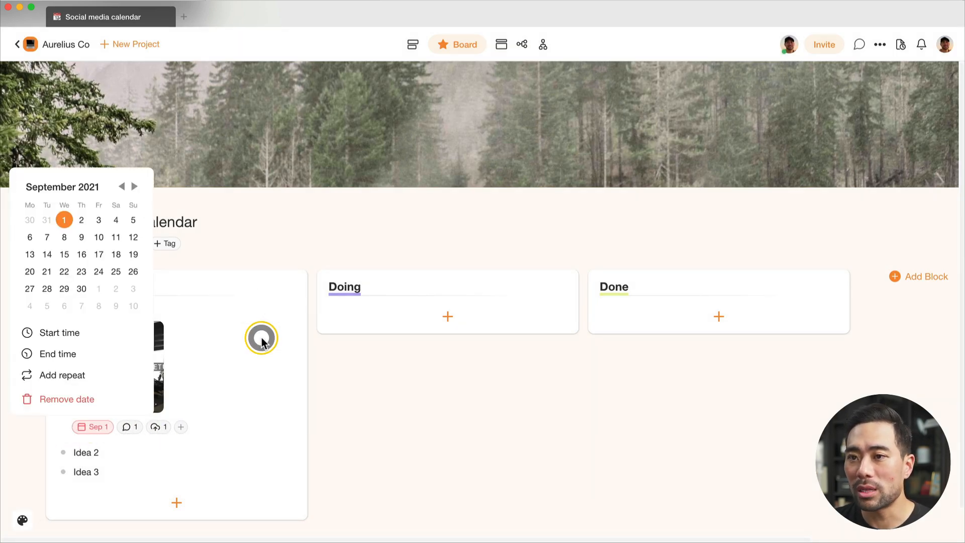
left_click(83, 380)
left_click(82, 375)
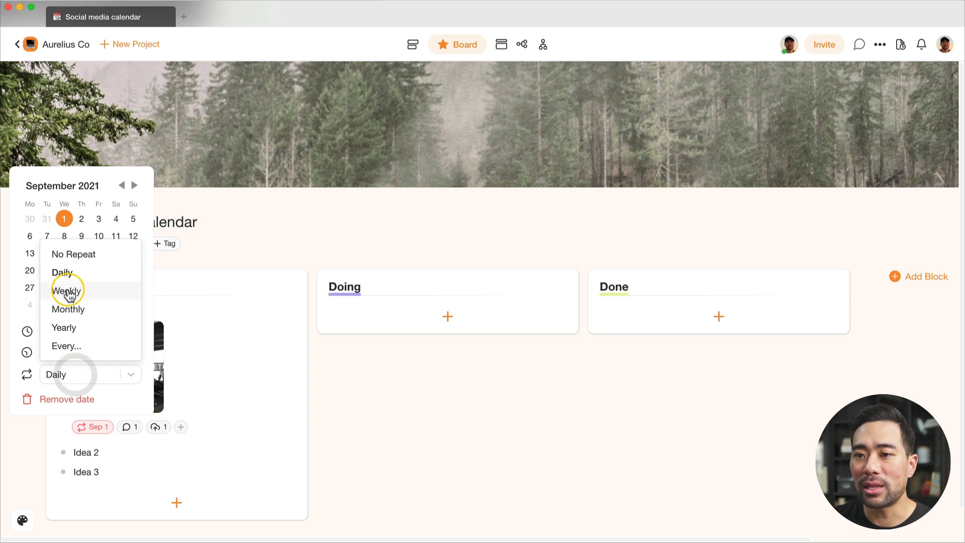
left_click(73, 350)
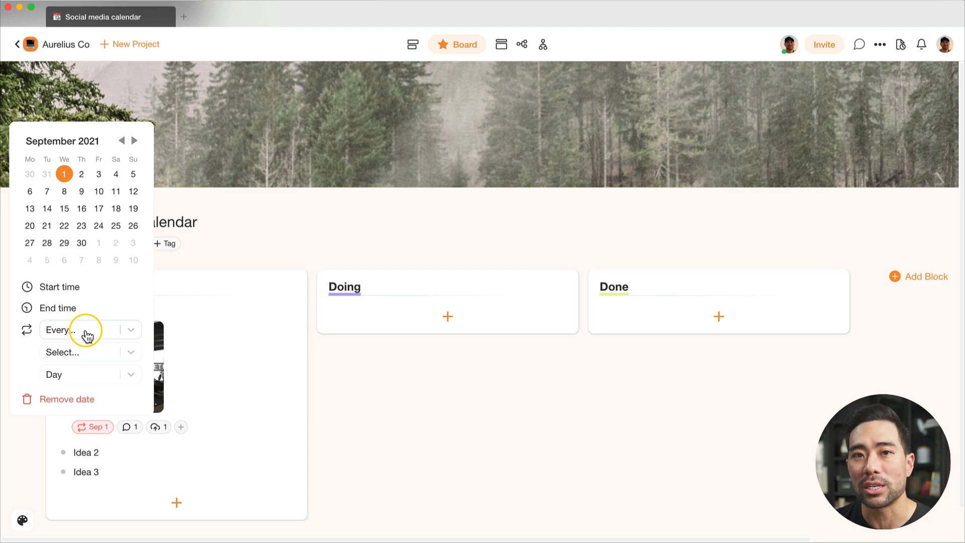
left_click(342, 399)
- Add the note "This is an in demand topic" under Idea 1
mouse_move(280, 349)
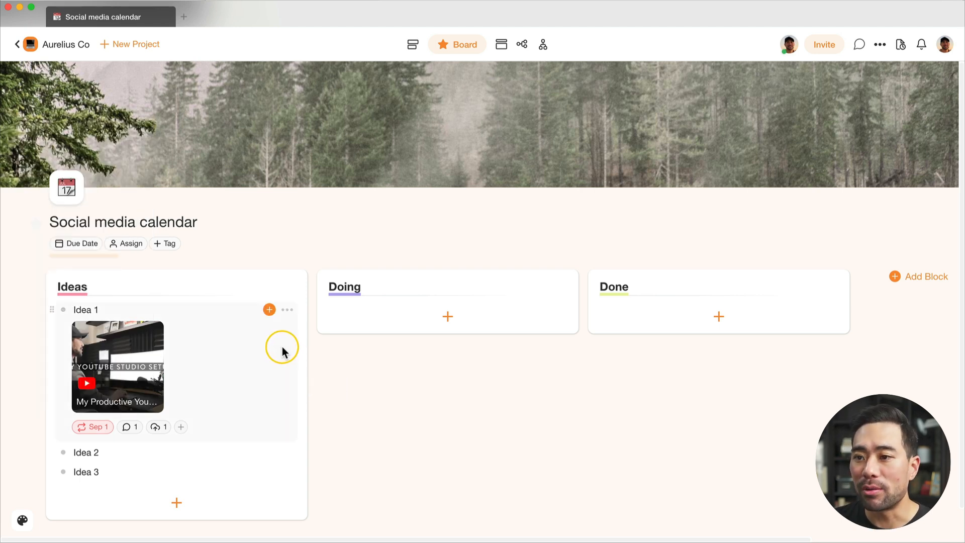
left_click(288, 311)
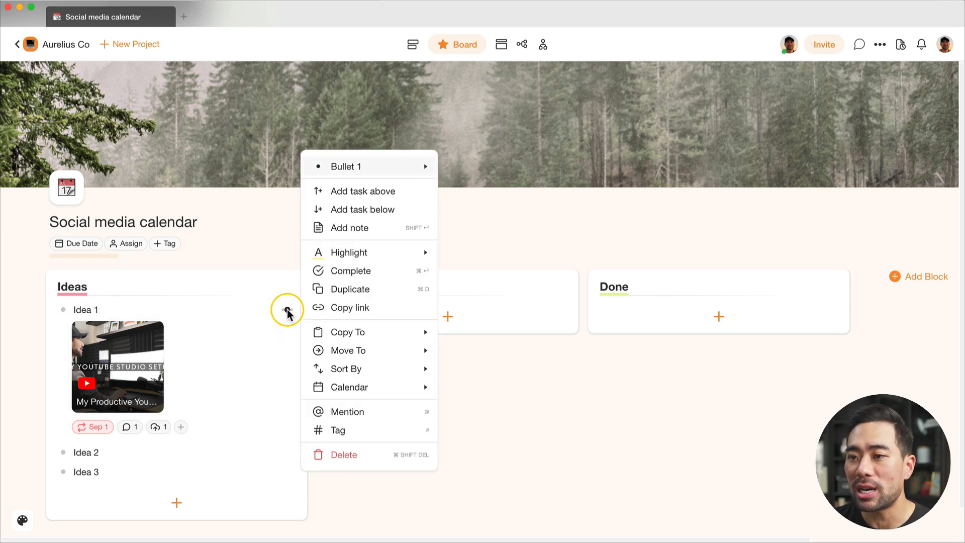
left_click(356, 229)
left_click(117, 451)
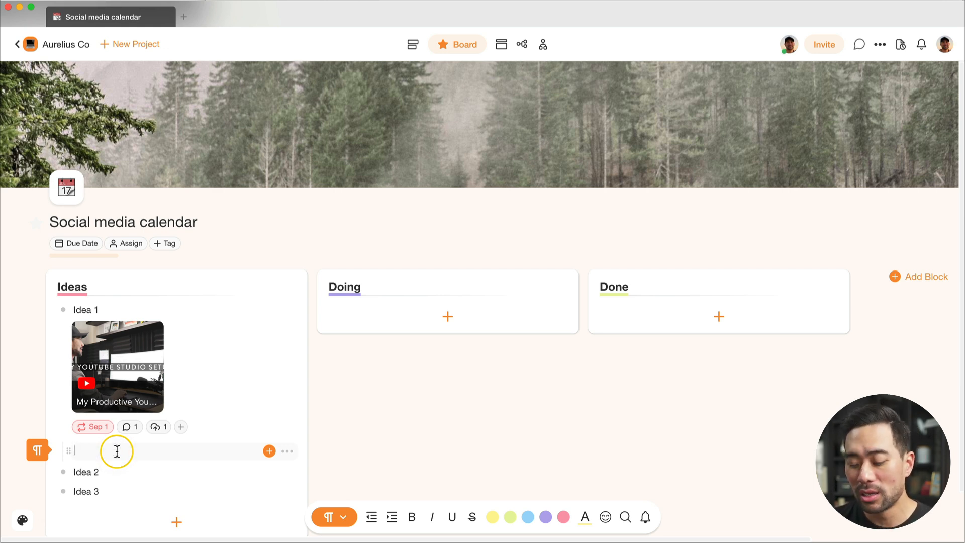
type("This is an in demand topic")
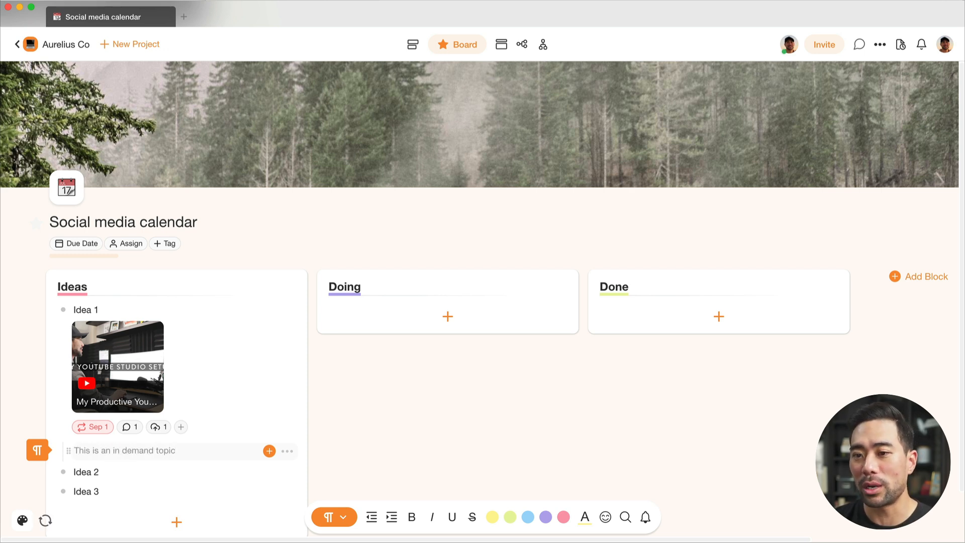
- Turn the note under Idea 1 into a bullet list with two "Another task" items, and fold and unfold the list
key("Return")
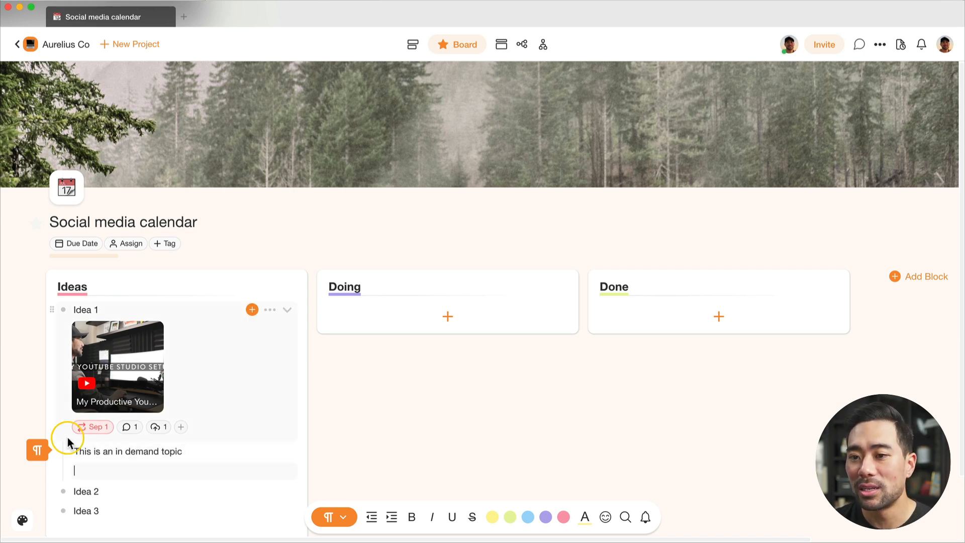
left_click(80, 452)
left_click(38, 452)
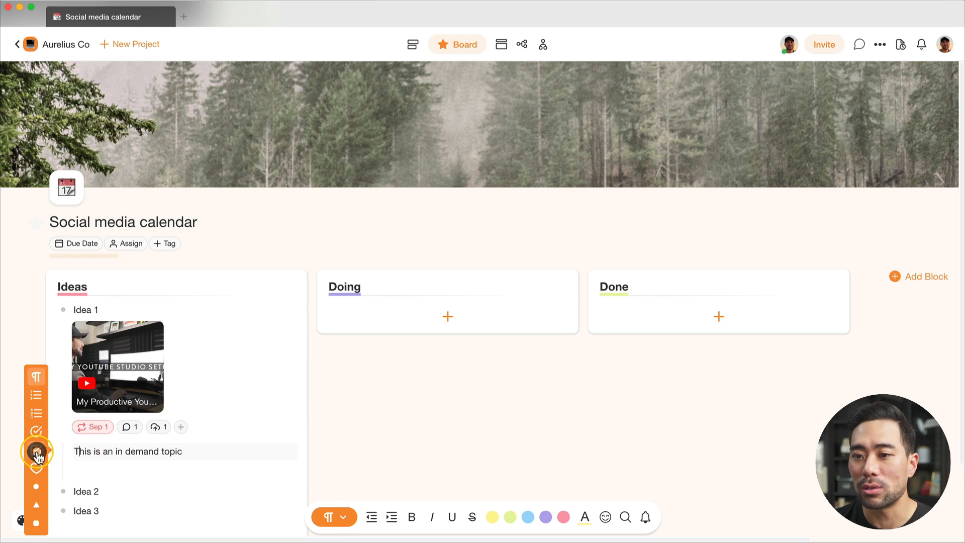
left_click(32, 483)
left_click(104, 472)
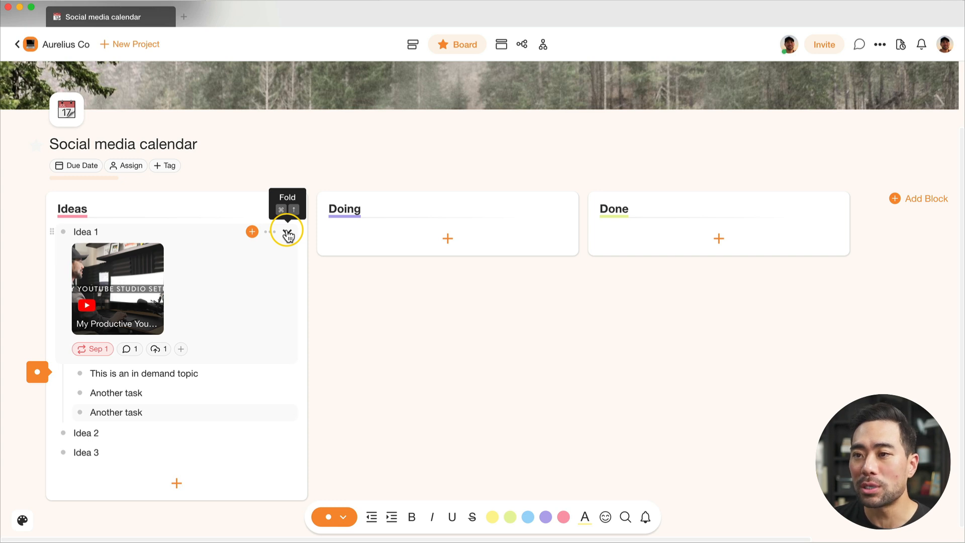
left_click(287, 232)
left_click(288, 313)
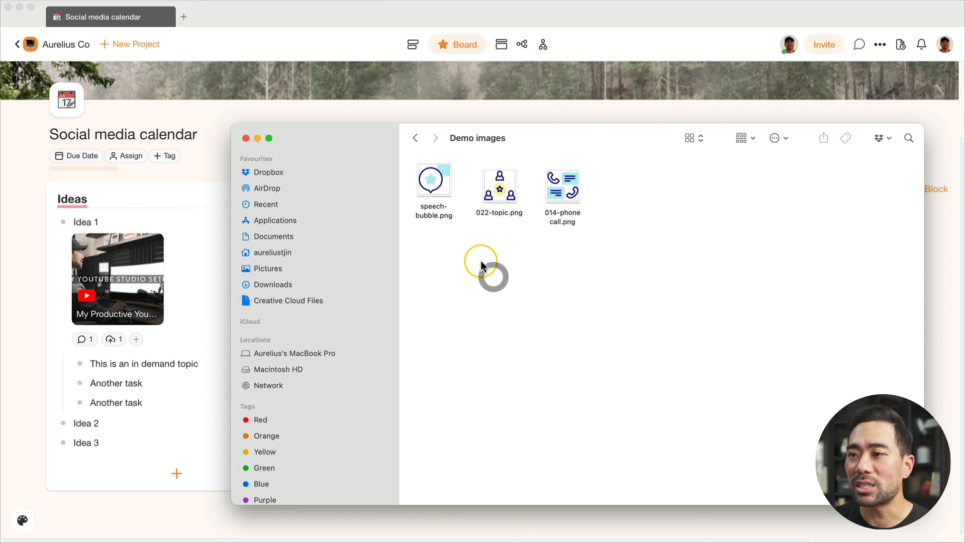
- Attach speech-bubble.png from the Demo images folder to Idea 2 and move Idea 1 into the Doing block
left_click(445, 190)
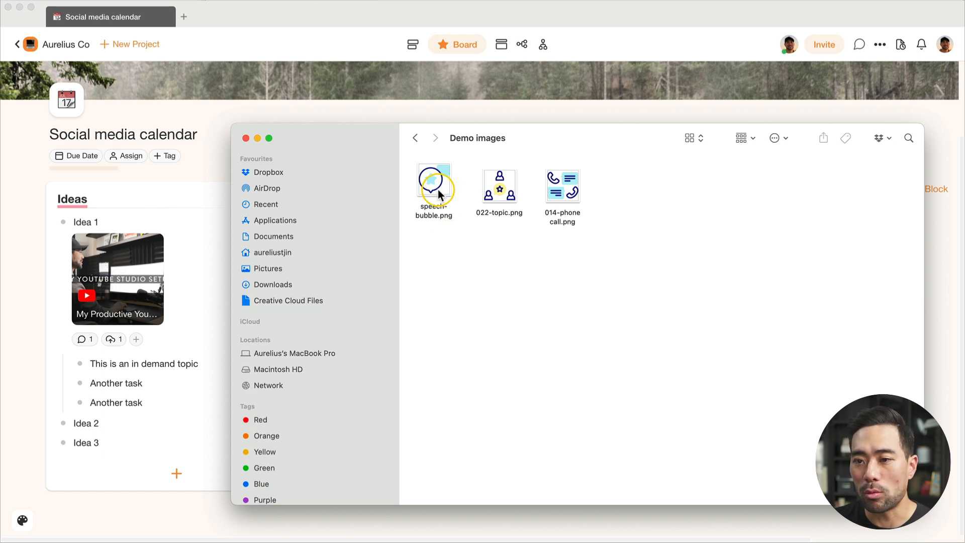
left_click_drag(429, 188, 129, 421)
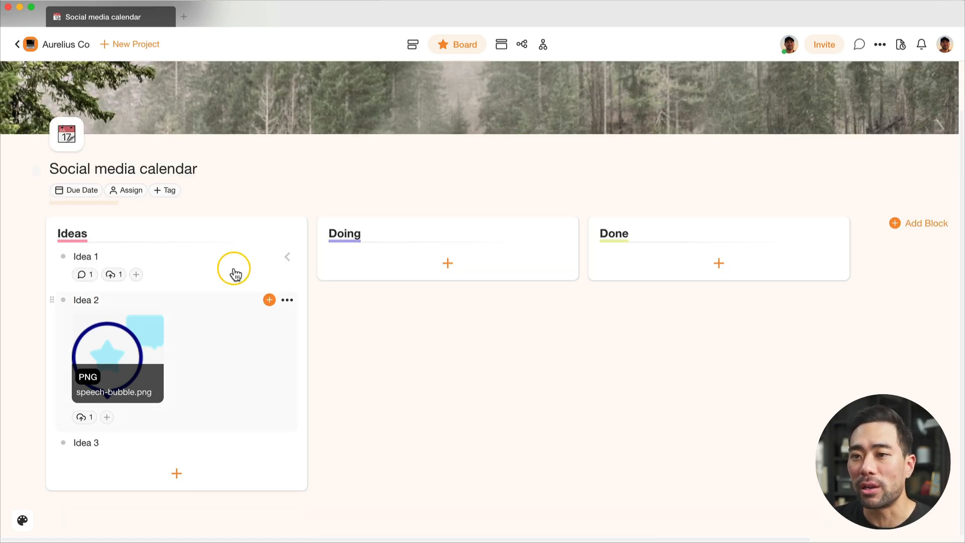
left_click_drag(49, 256, 398, 254)
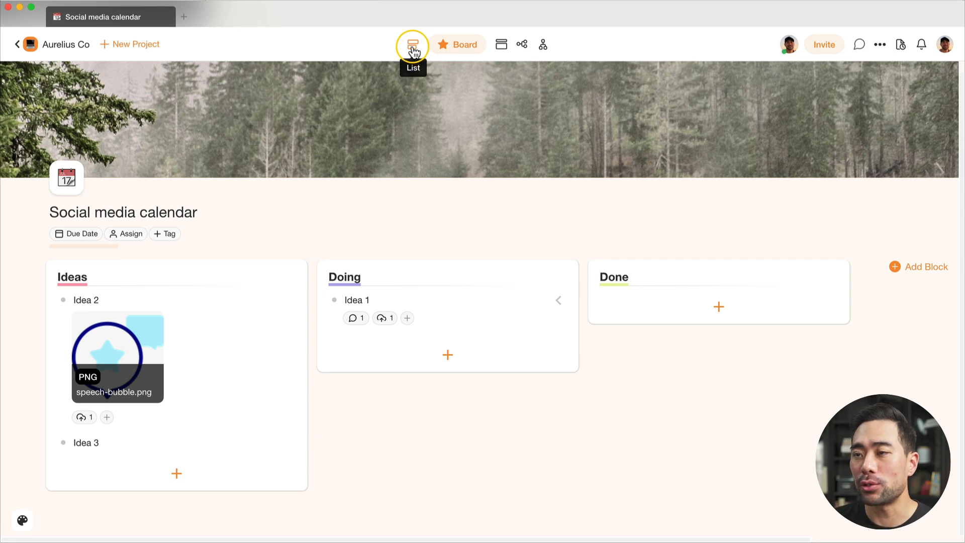
- View the project as a list and return to the board view
left_click(412, 46)
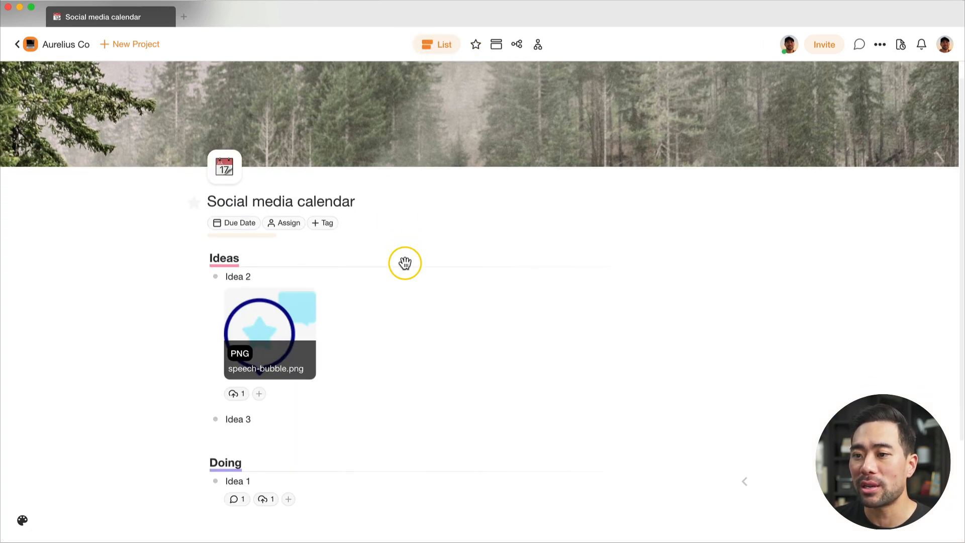
scroll(405, 264, "down", 1)
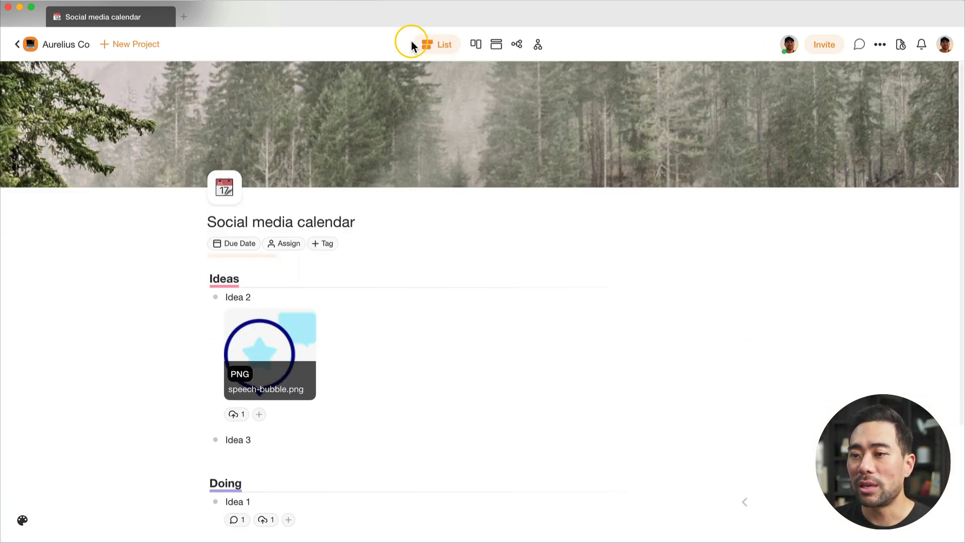
left_click(476, 45)
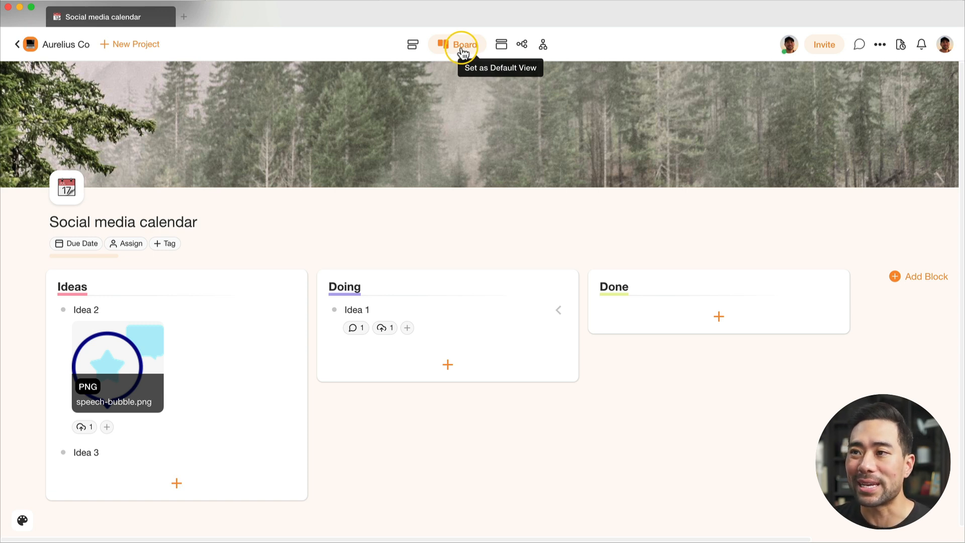
left_click(461, 52)
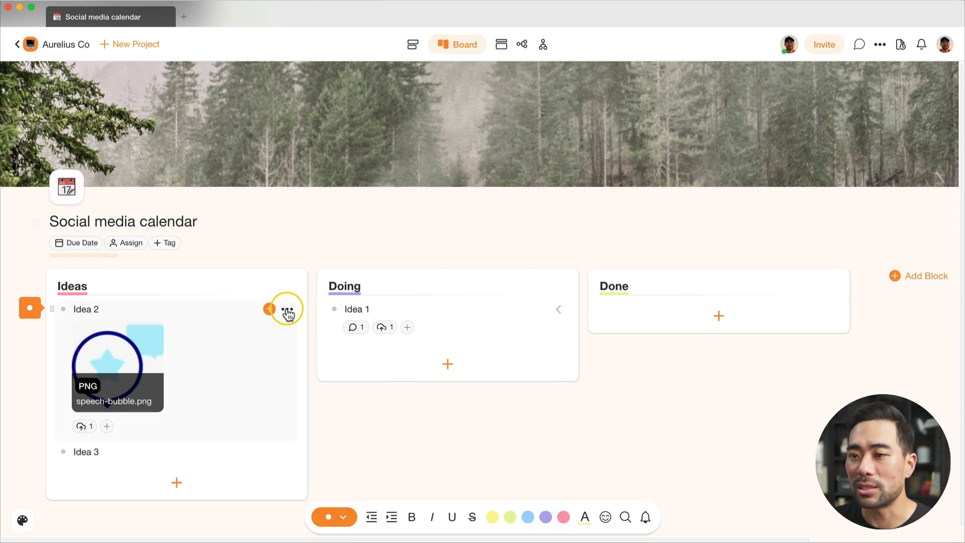
- Review where Idea 2 can be copied to and which sorting options are offered for it
left_click(288, 312)
mouse_move(352, 336)
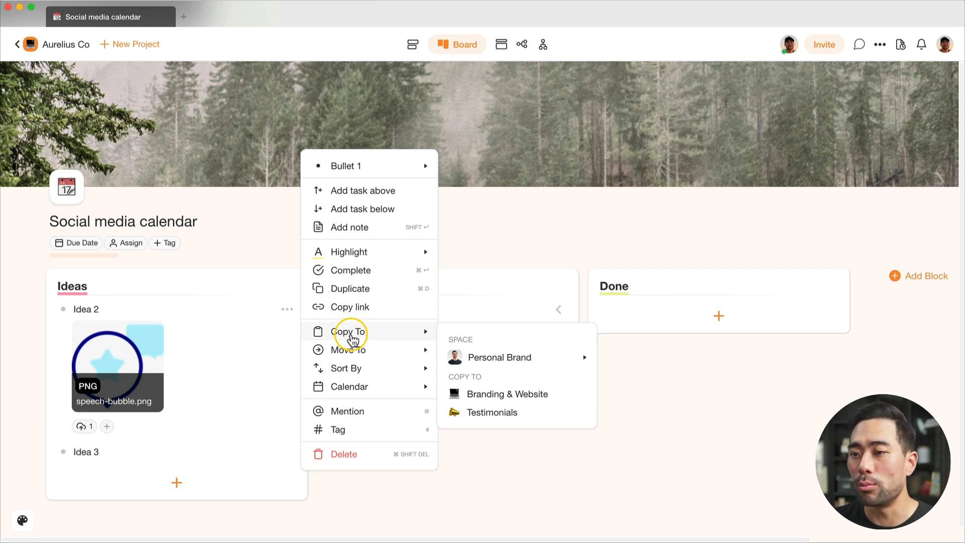
mouse_move(355, 368)
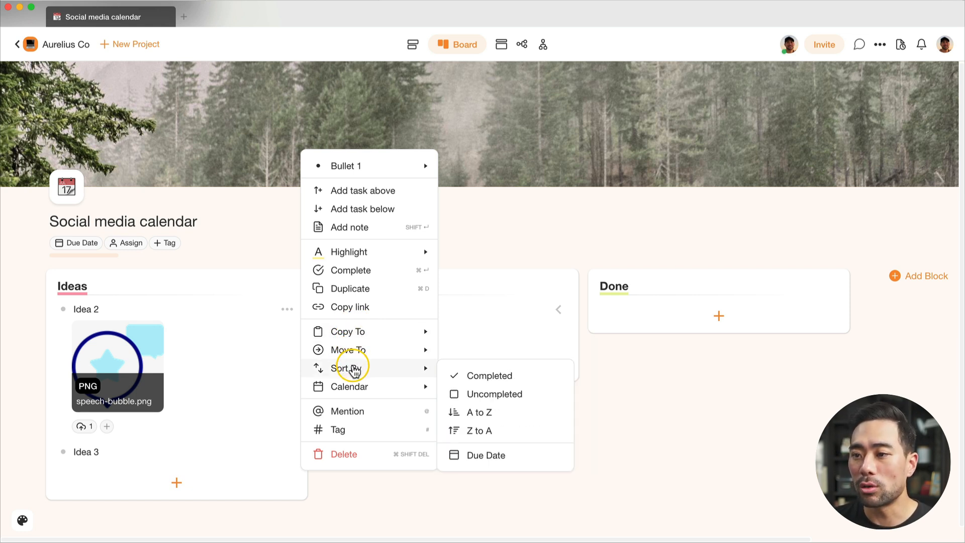
- Check Idea 2's Google Calendar option and view the Calendar Feed and 2-Way Sync Google Calendar integration settings
mouse_move(355, 389)
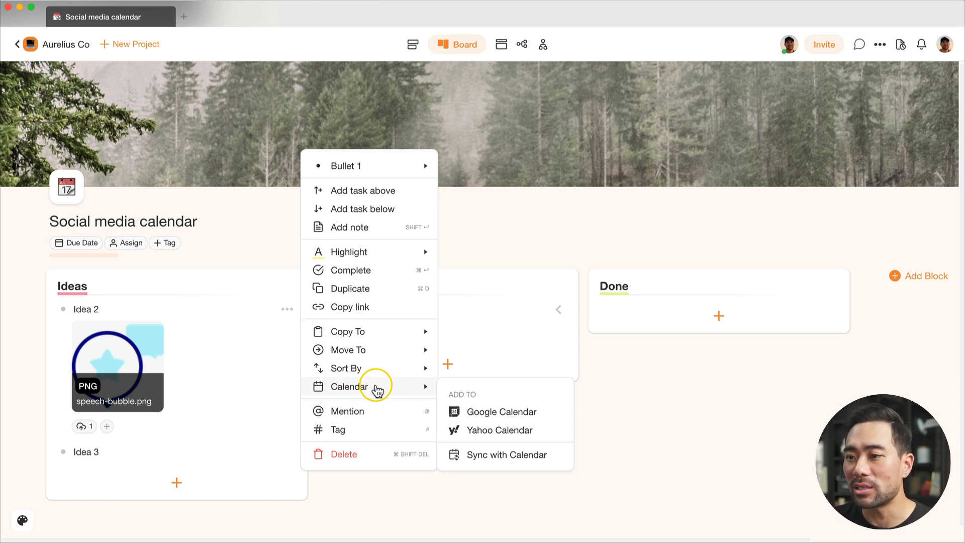
left_click(491, 415)
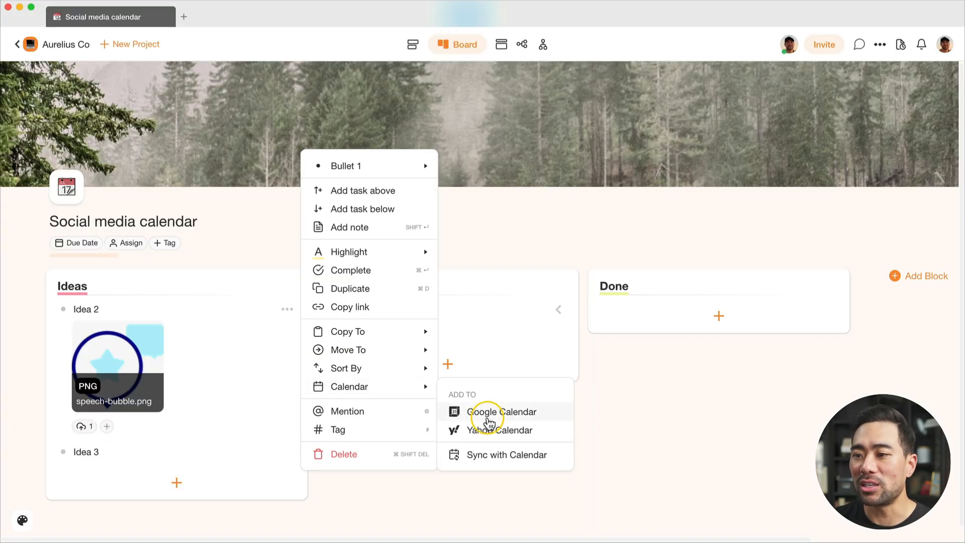
left_click(490, 458)
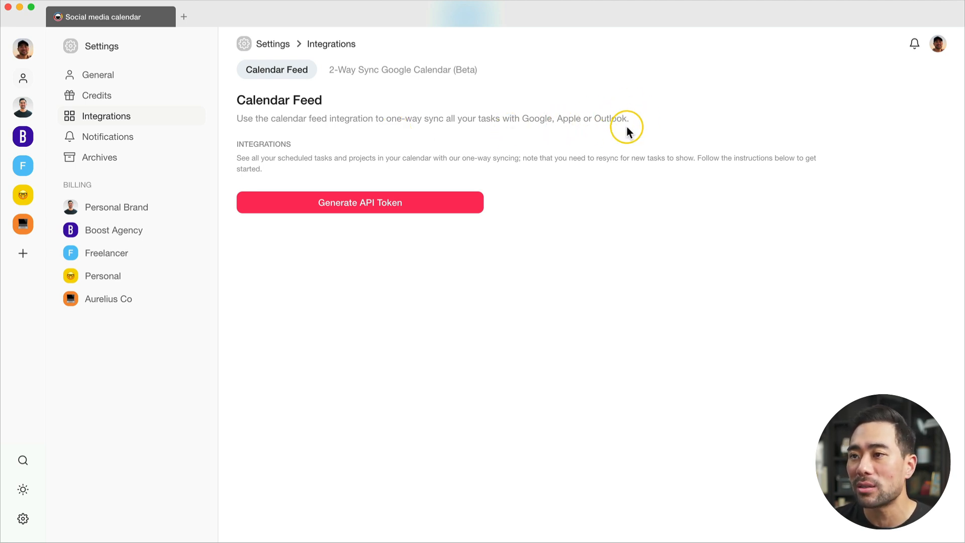
left_click(392, 71)
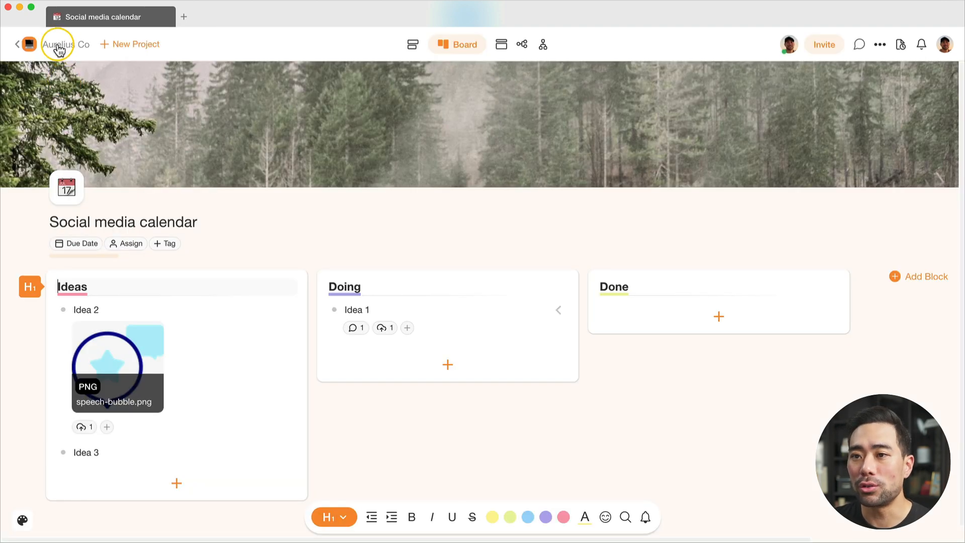
- Create a custom template titled YouTube Script in the Aurelius Co workspace
left_click(58, 48)
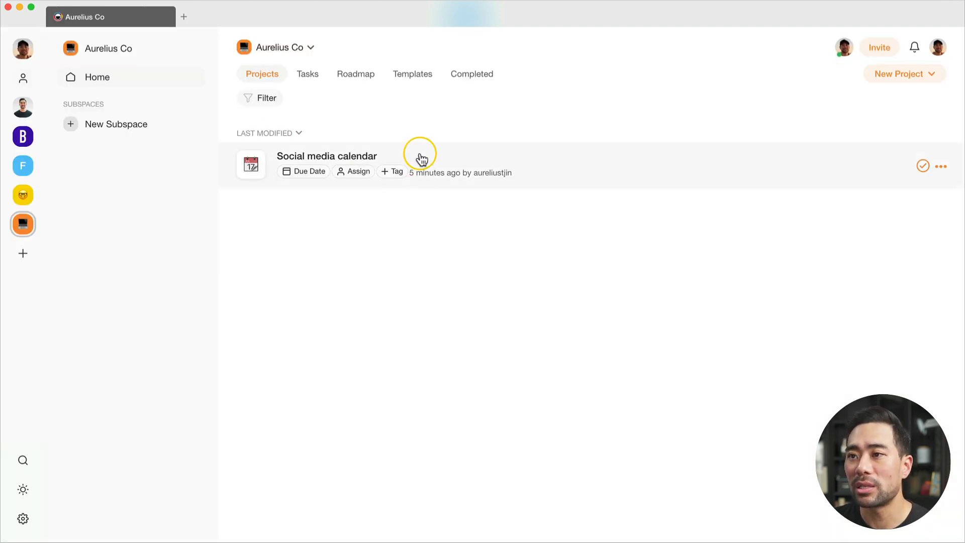
left_click(412, 76)
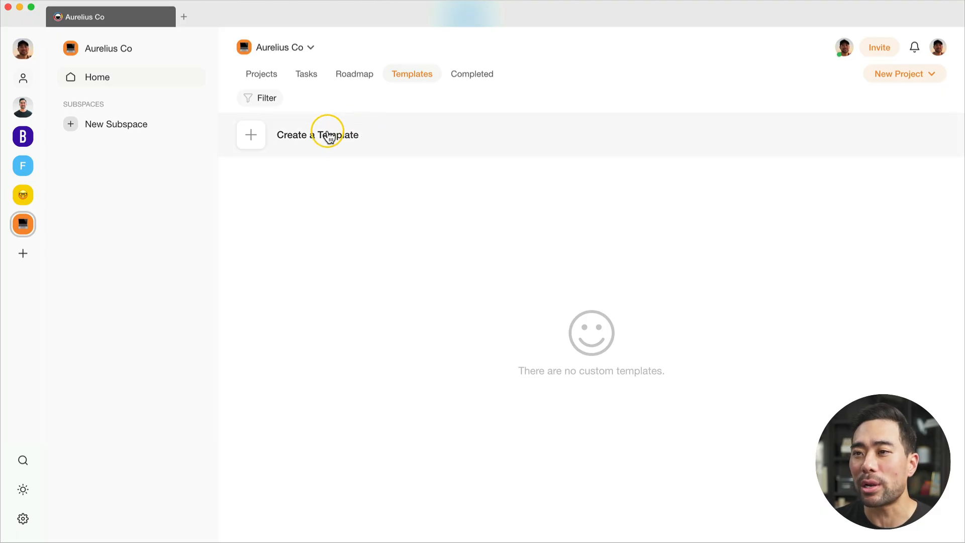
left_click(326, 134)
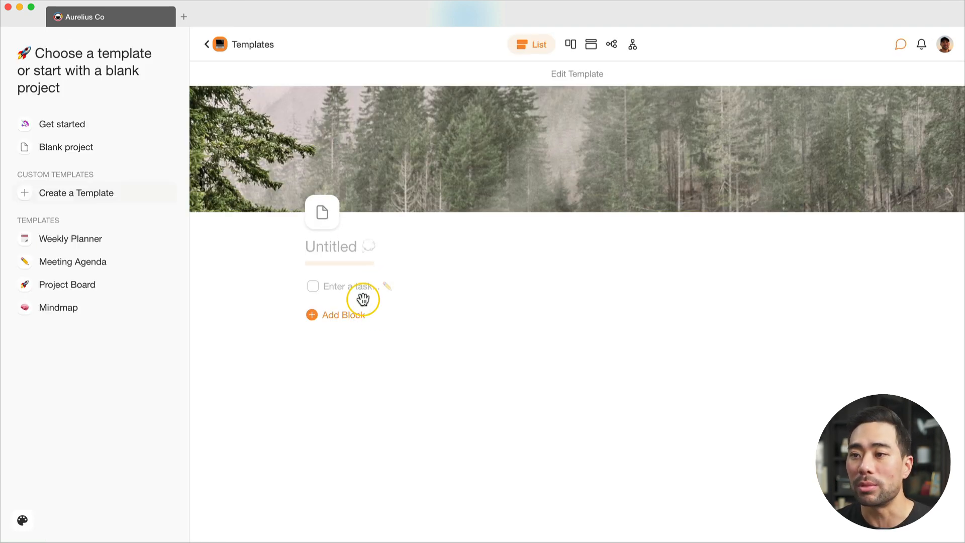
type("YouTub")
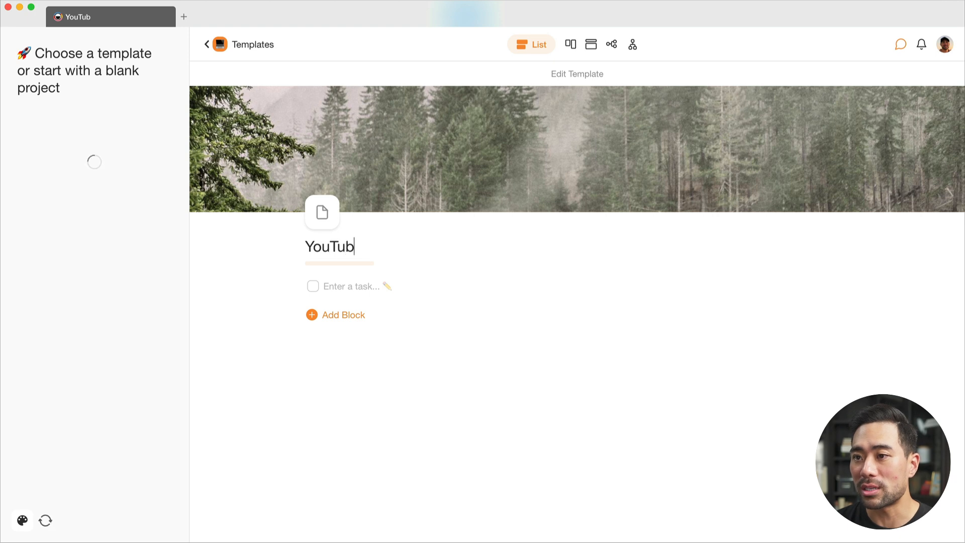
type("e Script")
- Add the lines Hook, Body and Call to action to the YouTube Script template
left_click(146, 303)
type("Hook")
key("Return")
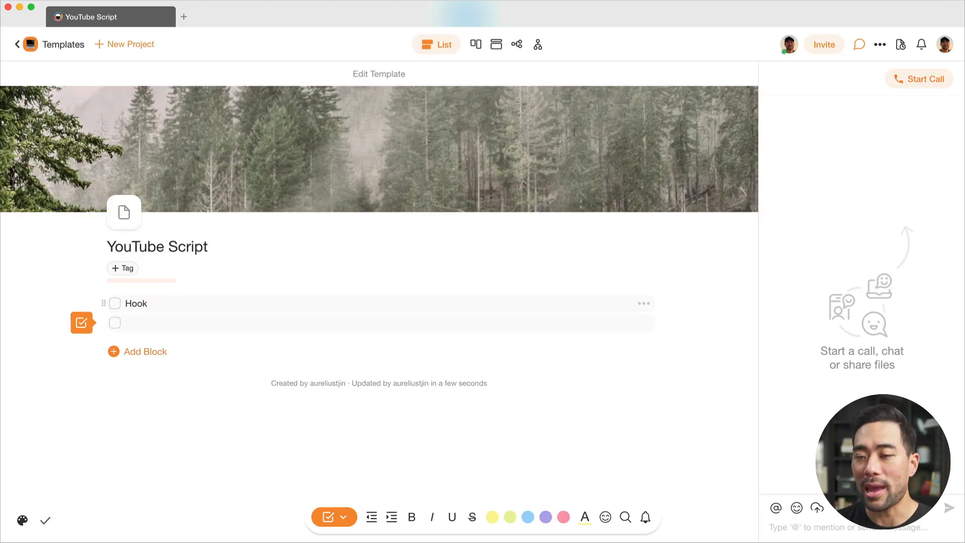
type("Body")
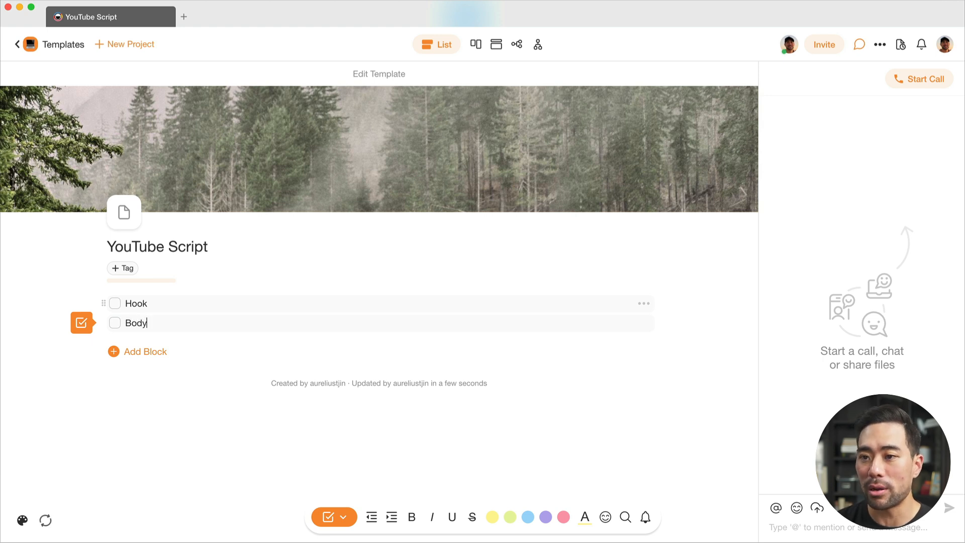
key("Return")
type("Call to action")
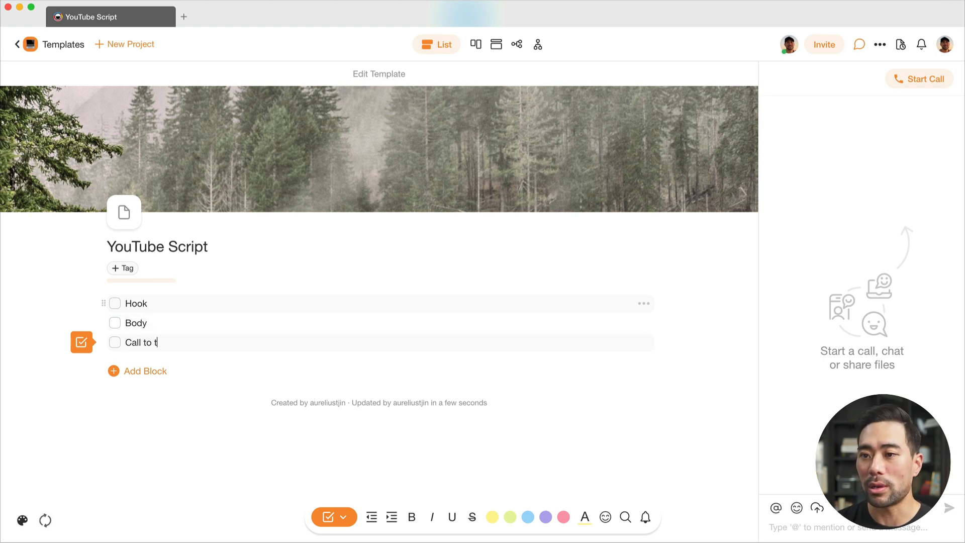
- Format Hook, Body and Call to action as Heading 1 and add a new line under Hook
left_click(157, 302)
left_click(81, 304)
left_click(81, 233)
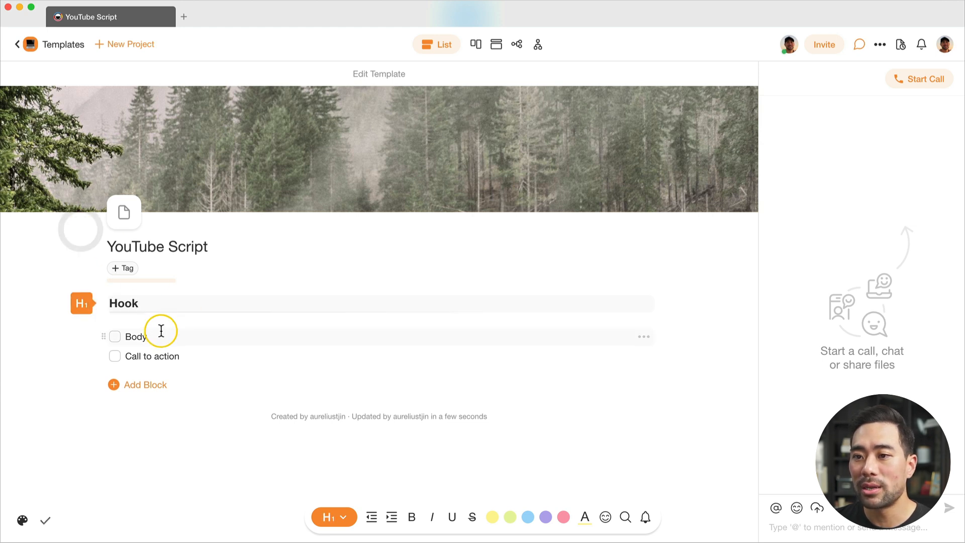
left_click(110, 339)
mouse_move(81, 337)
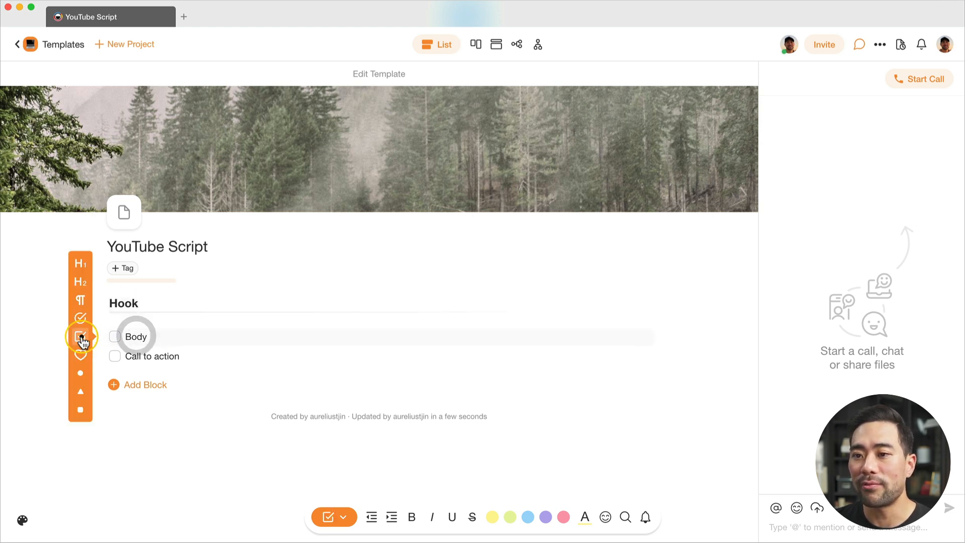
left_click(79, 262)
left_click(155, 306)
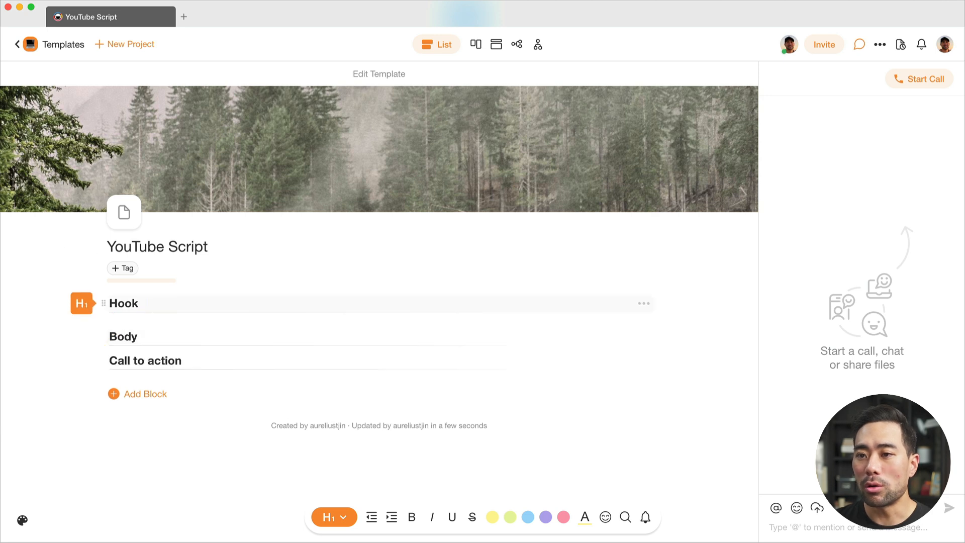
key("Return")
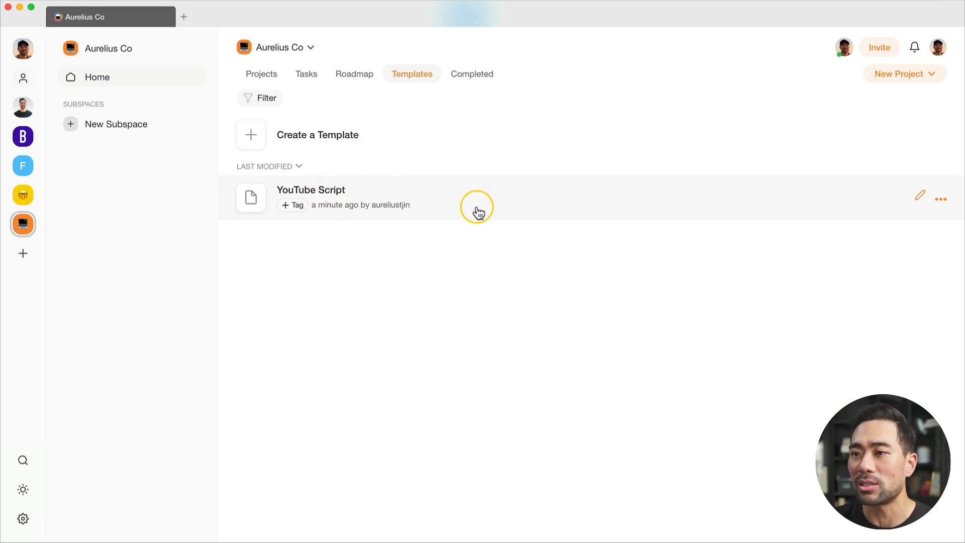
- Create a project titled Video Topic 1 from the YouTube Script template and reopen it from the Aurelius Co projects
left_click(808, 325)
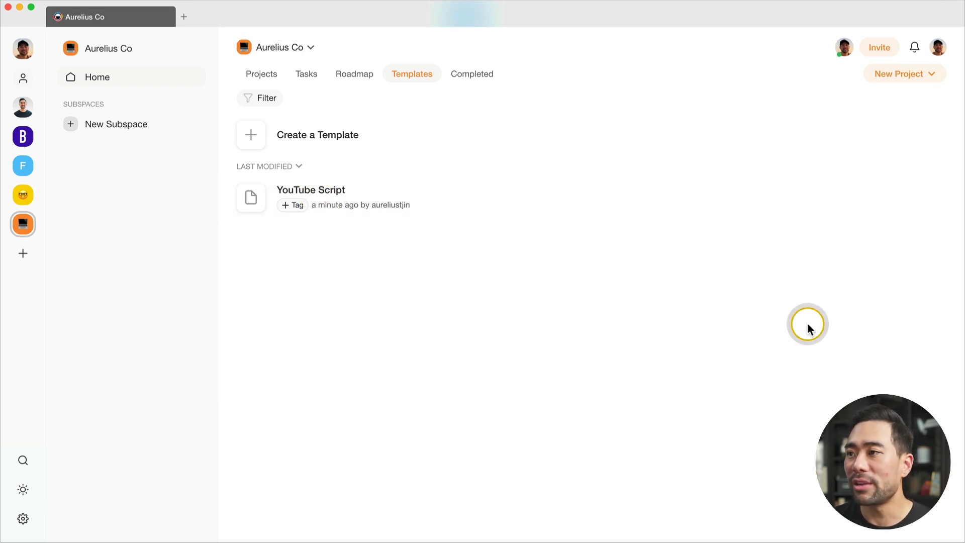
left_click(910, 76)
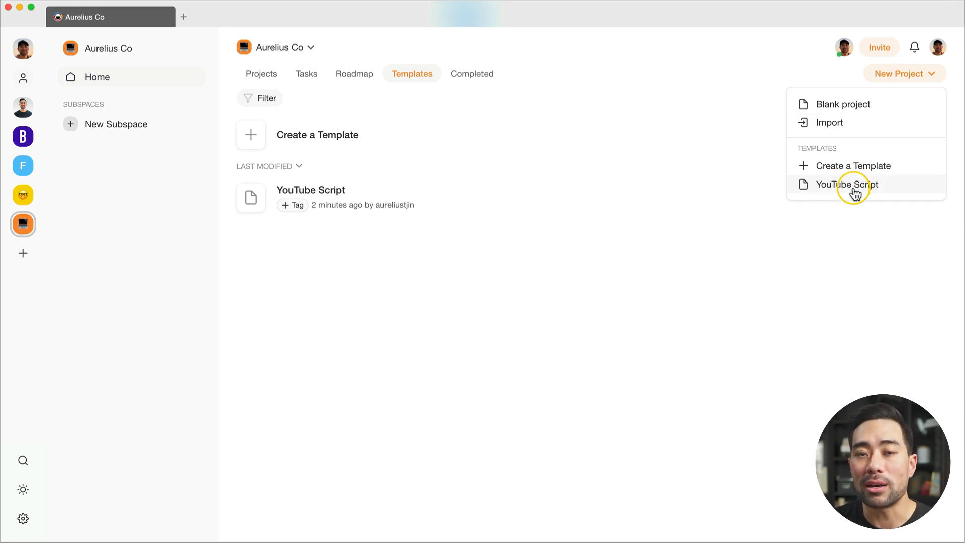
left_click(854, 190)
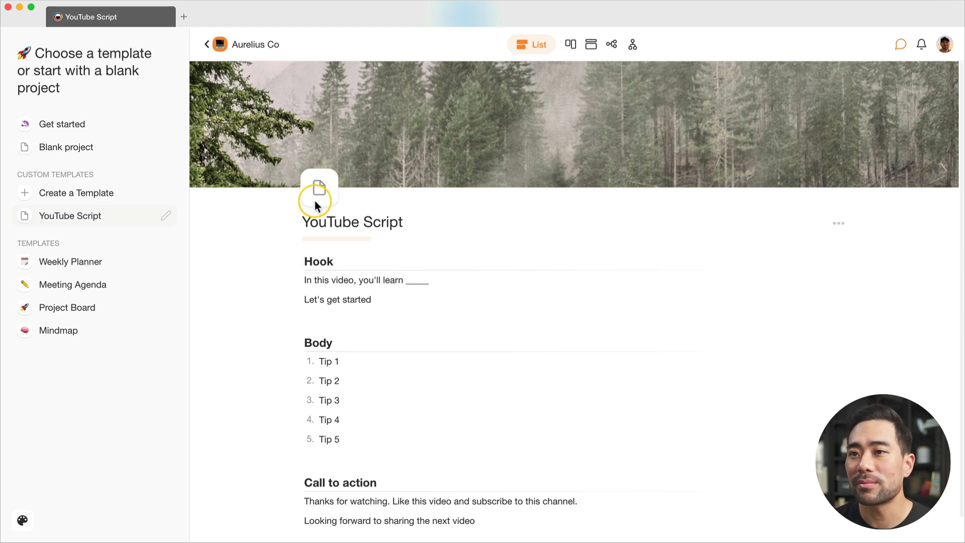
triple_click(370, 222)
type("Video Topic 1")
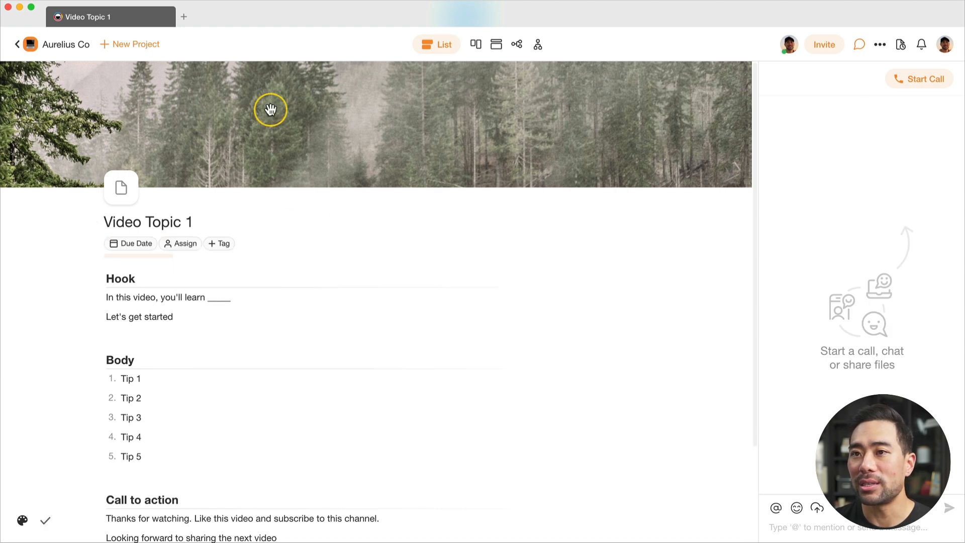
left_click(73, 45)
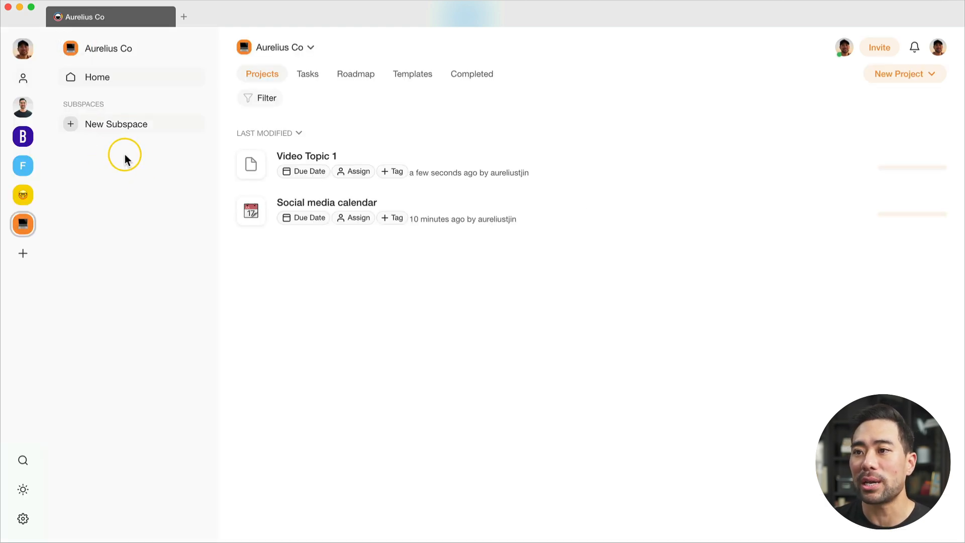
left_click(318, 164)
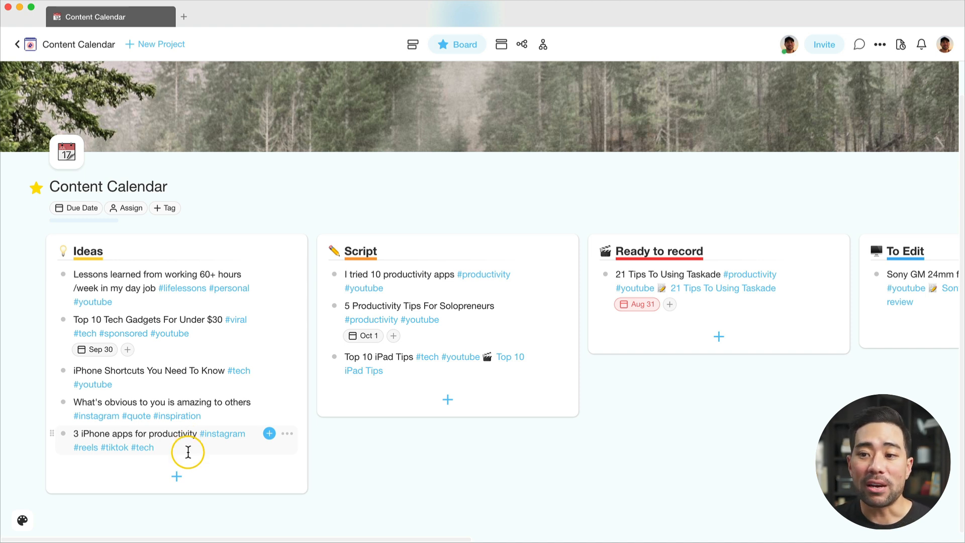
- Add the task Top 10 Taskade Tips to the Ideas block of the Content Calendar board
left_click(177, 478)
type("T")
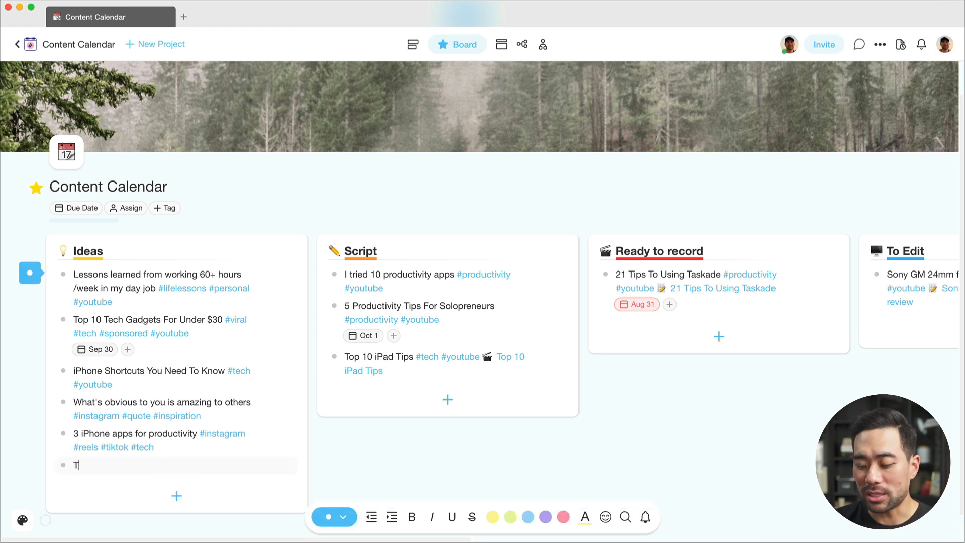
type("op 10 T")
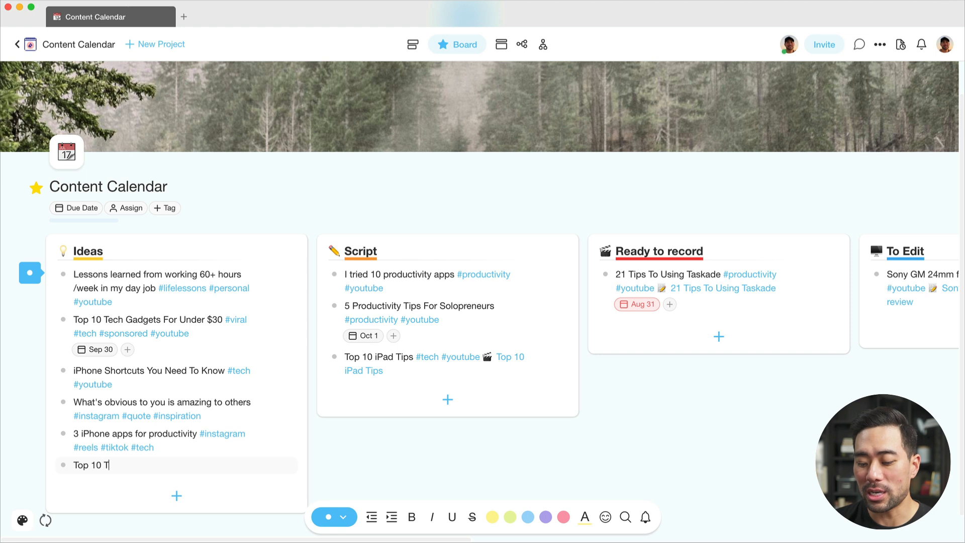
type("askade Tips")
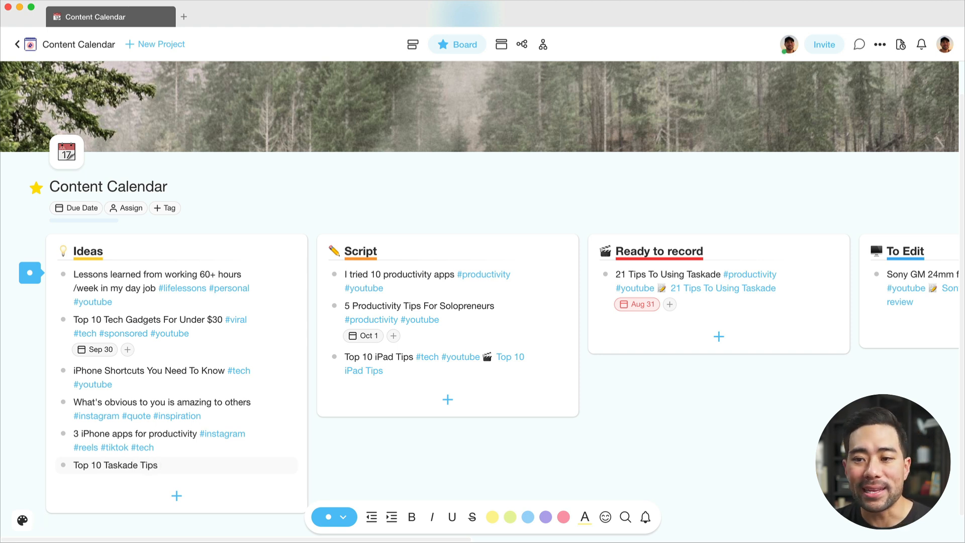
- Tag the Top 10 Taskade Tips task with #tech, #instagram and #sponsored
type(" #")
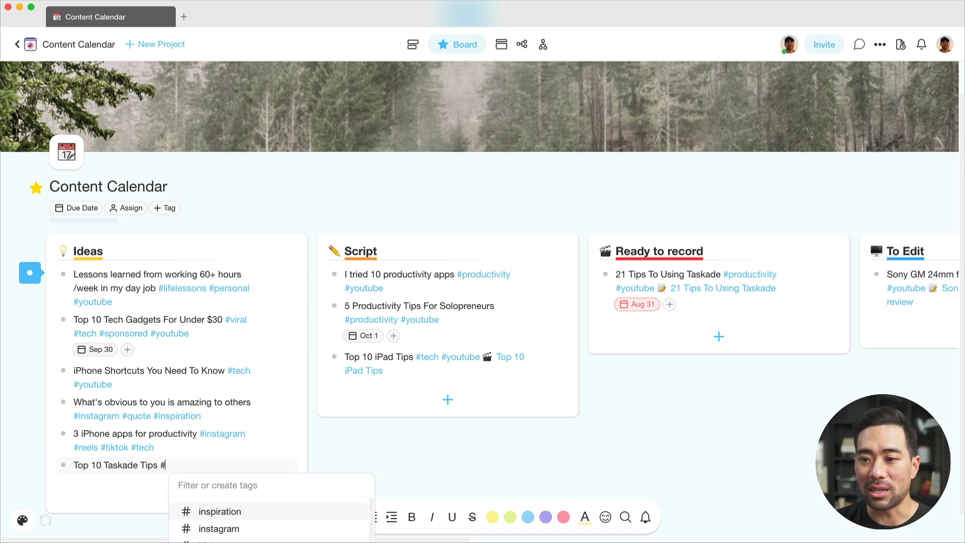
type("tech")
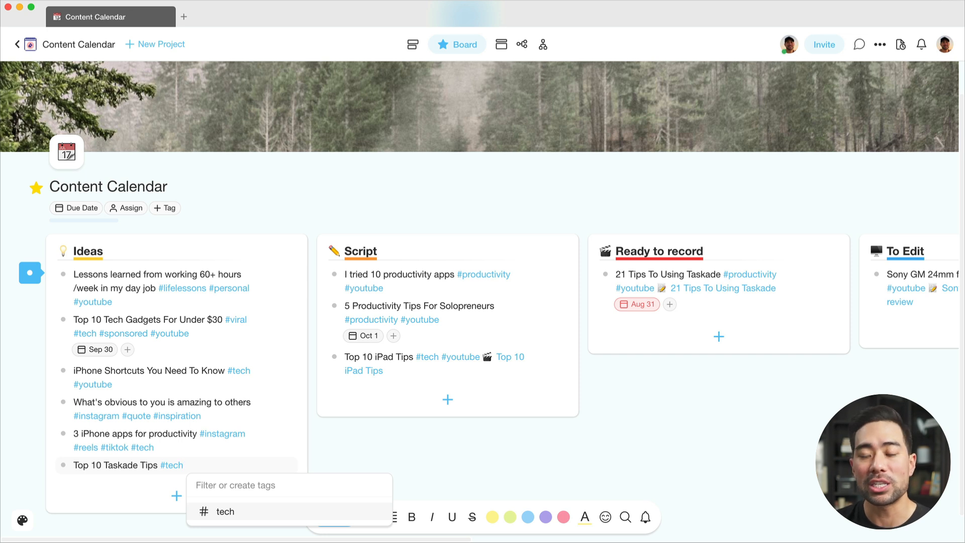
type("#")
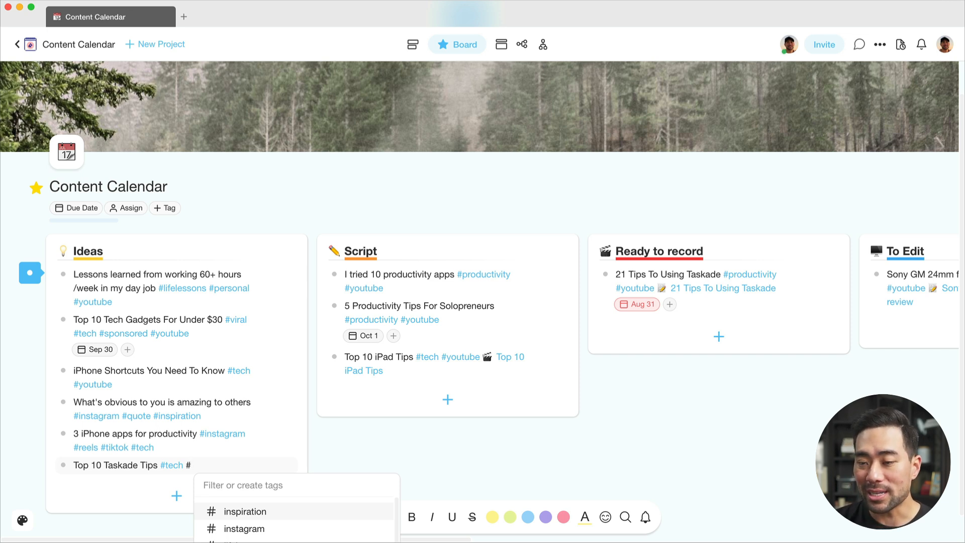
type("instagram")
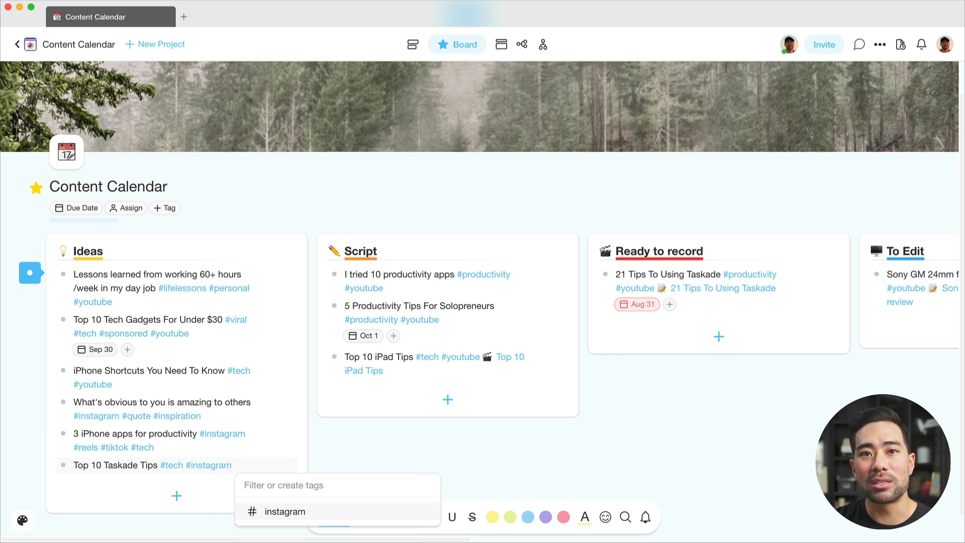
type(" #sponsored")
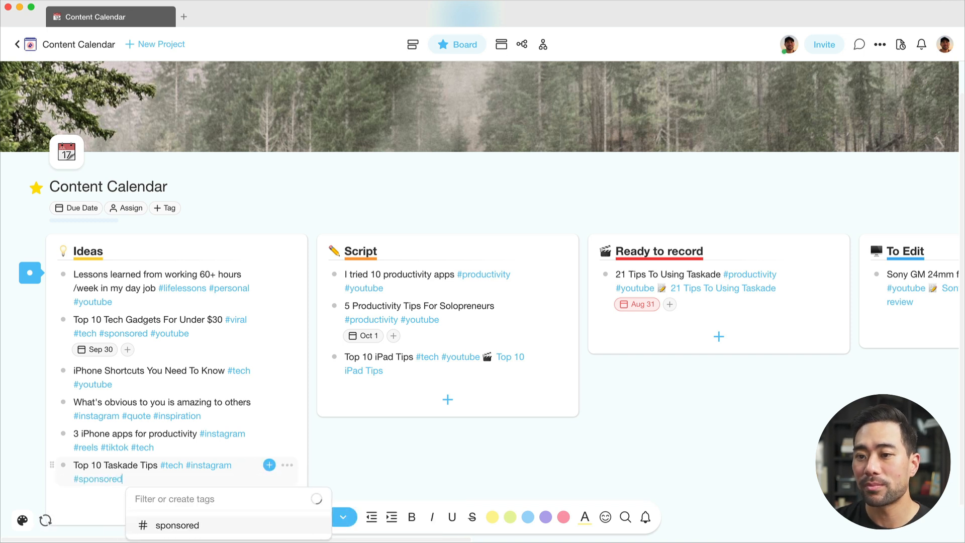
left_click(376, 462)
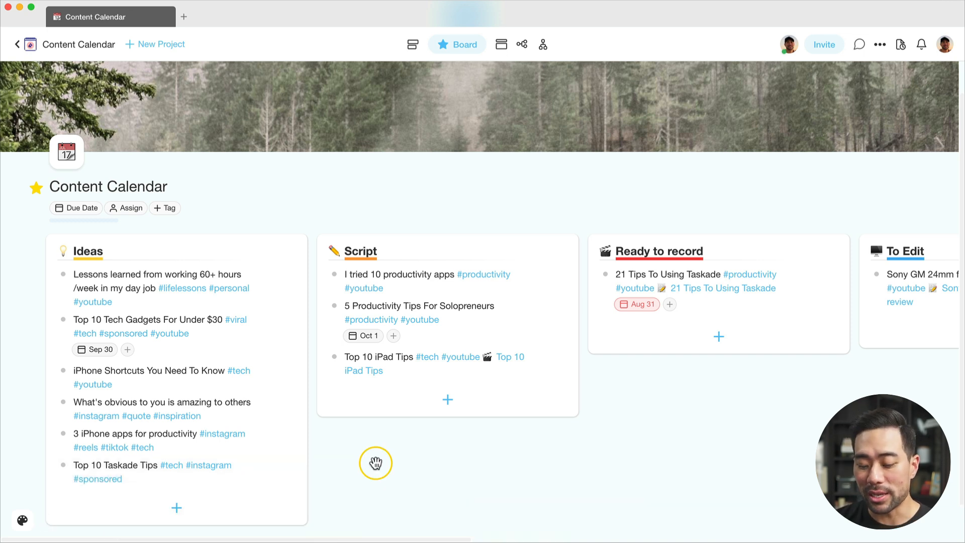
- Search within the Content Calendar project to filter its tasks by #instagram
key("super+f")
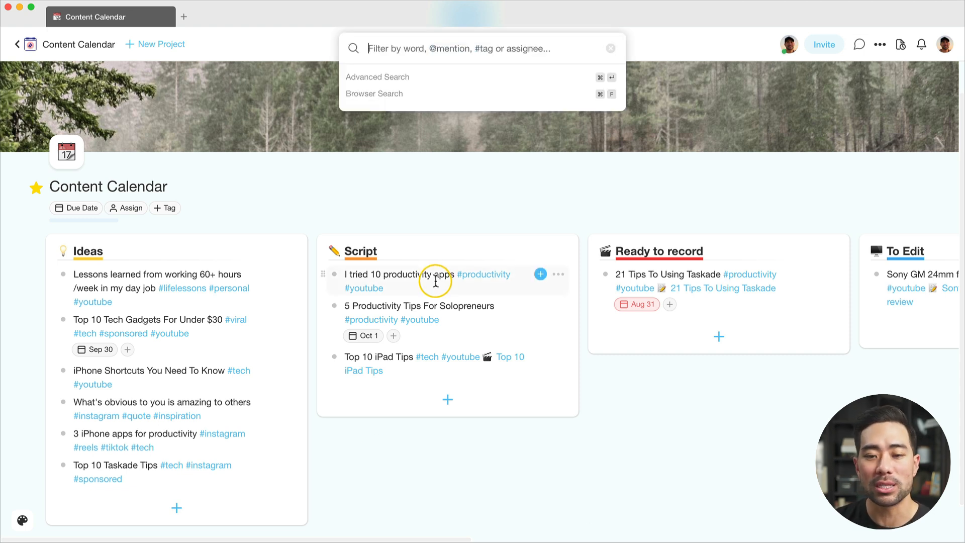
key("Escape")
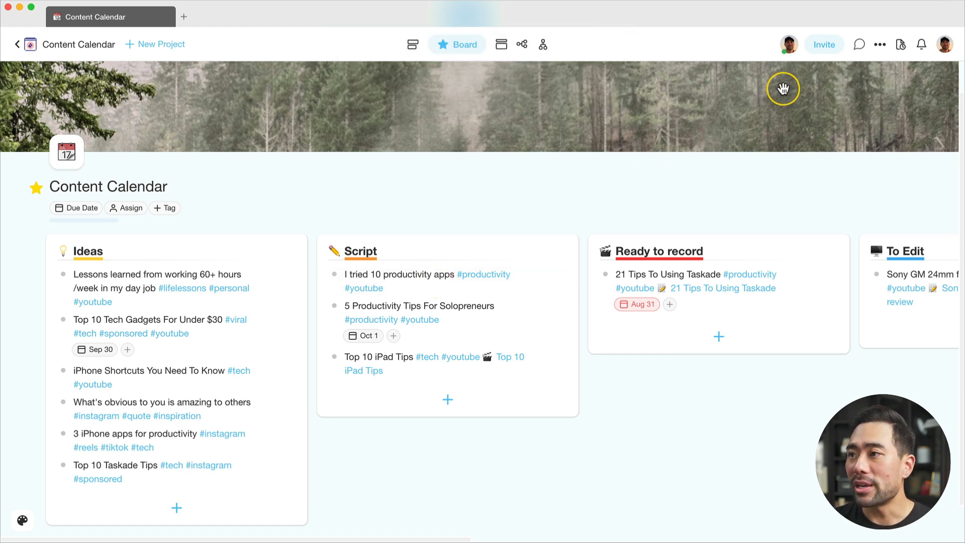
left_click(879, 46)
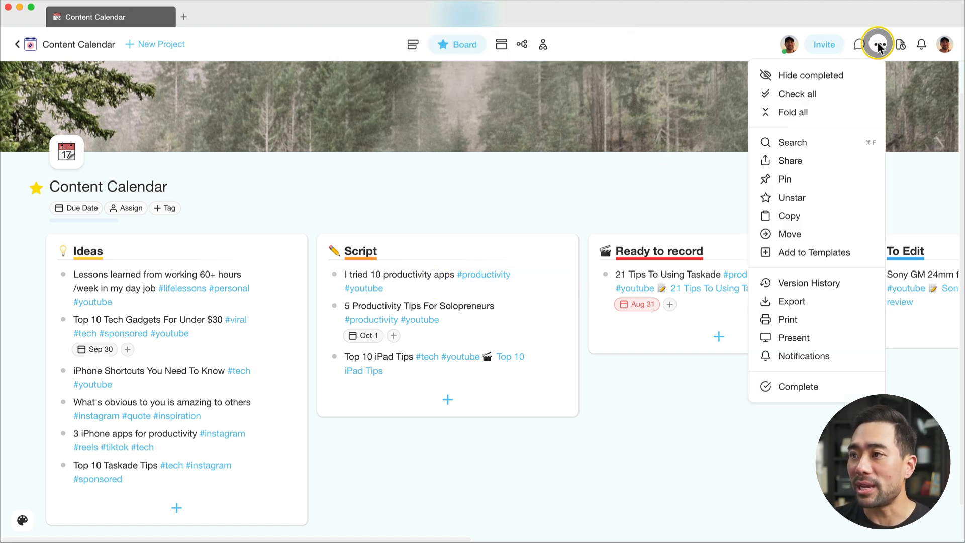
left_click(793, 143)
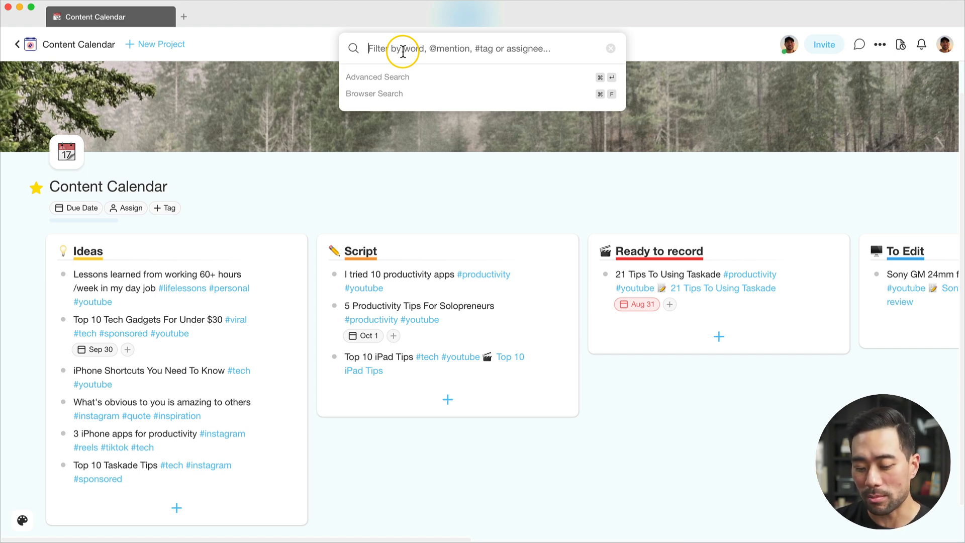
type("#instagram")
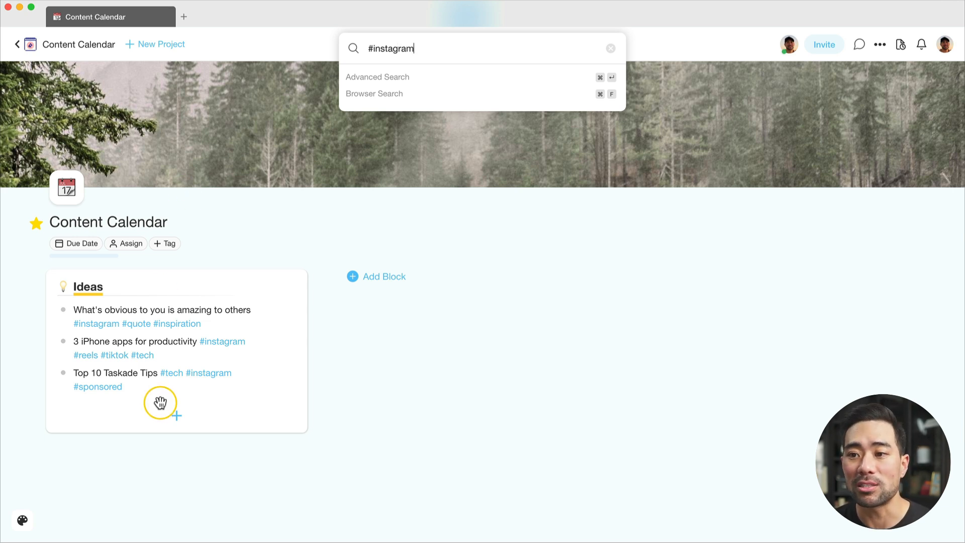
- Filter the board's tasks by #sponsored and by #youtube, and close the search to restore the full board
triple_click(390, 49)
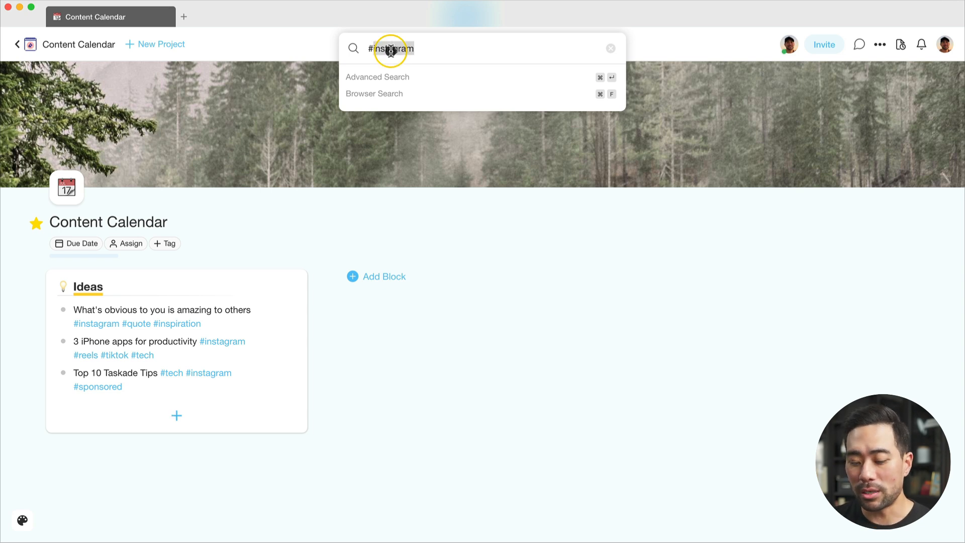
type("#sponsored")
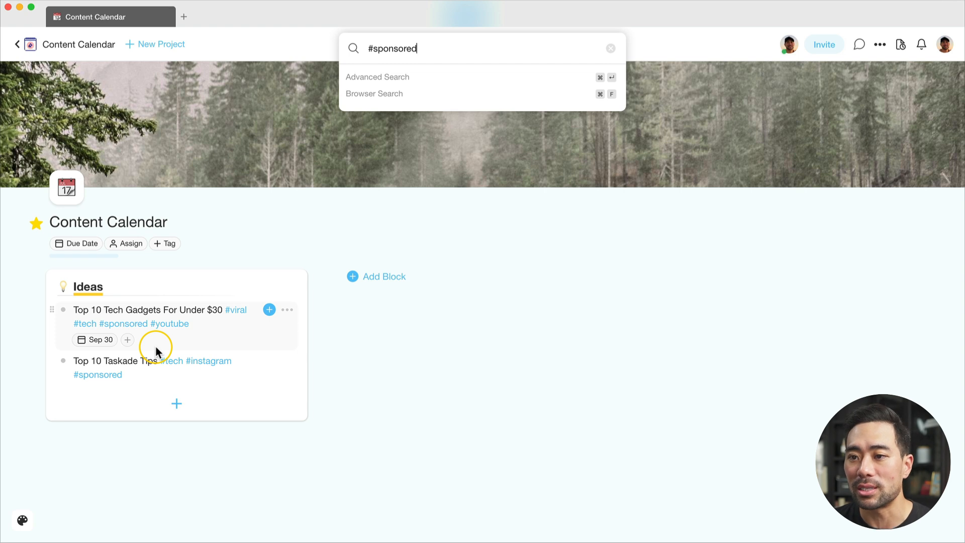
triple_click(511, 48)
type("#youtube")
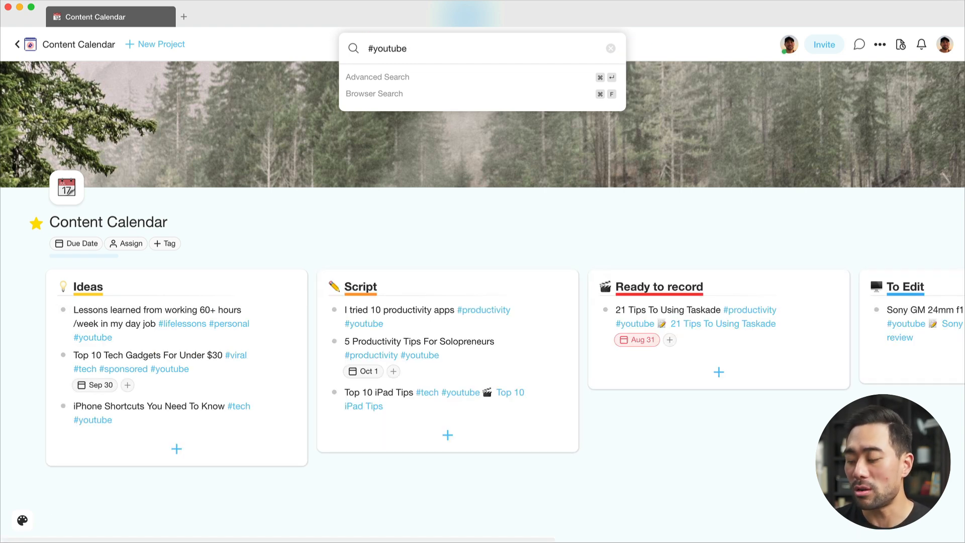
left_click(454, 495)
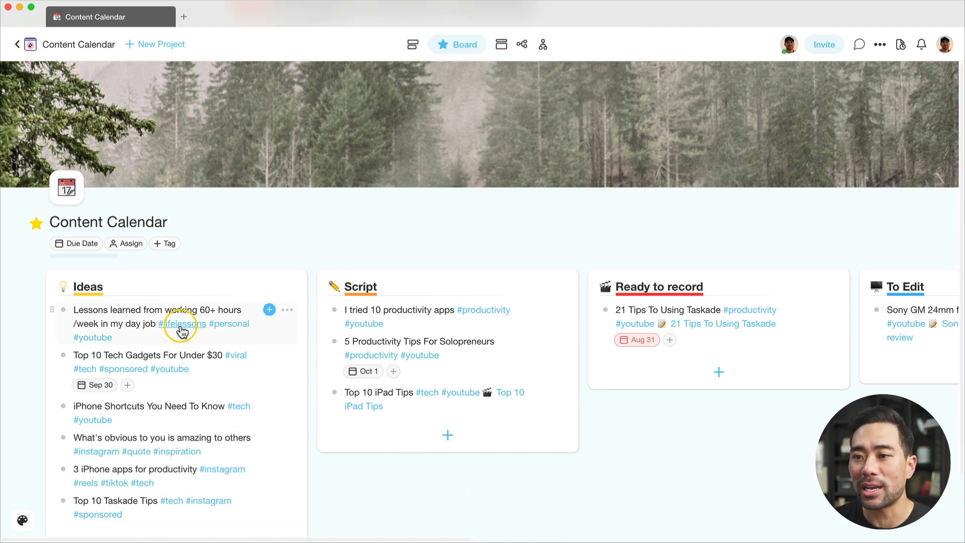
- Switch to Notion and view the "7 places to sell your ebook #youtube" card in the YouTube Content Calendar, checking the #youtube text in its title
left_click(226, 331)
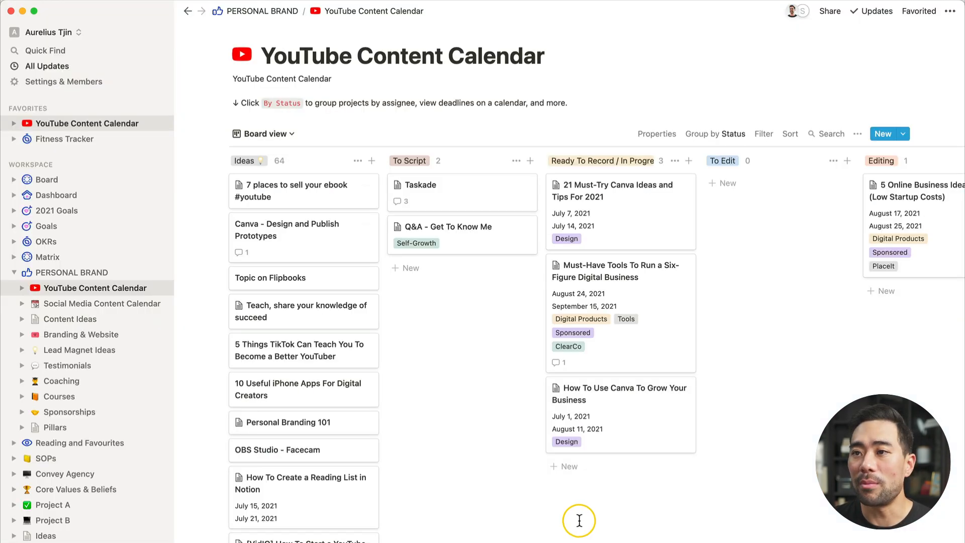
left_click(321, 196)
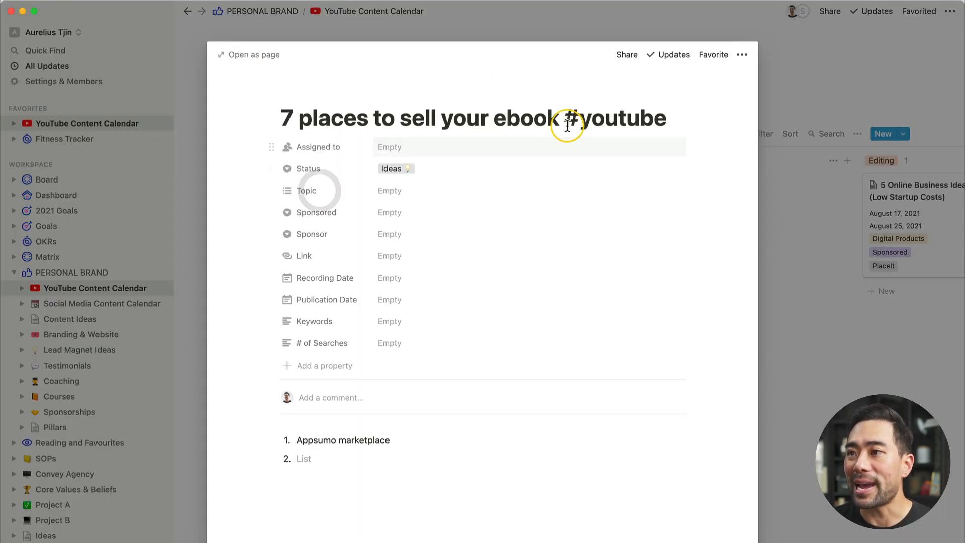
left_click_drag(566, 116, 656, 115)
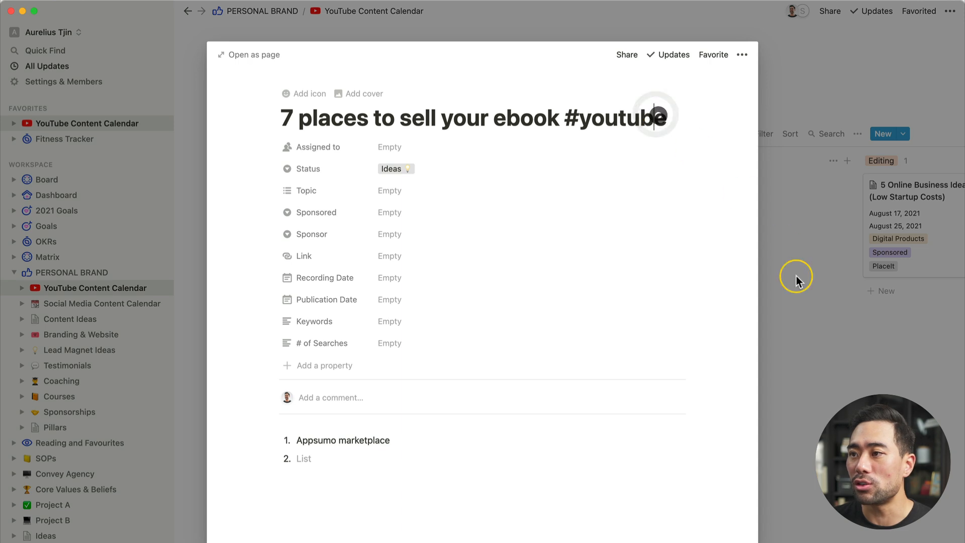
left_click(779, 243)
left_click(259, 201)
left_click(764, 166)
- Look at the filter options for the YouTube Content Calendar's board view and start adding a filter
left_click(763, 135)
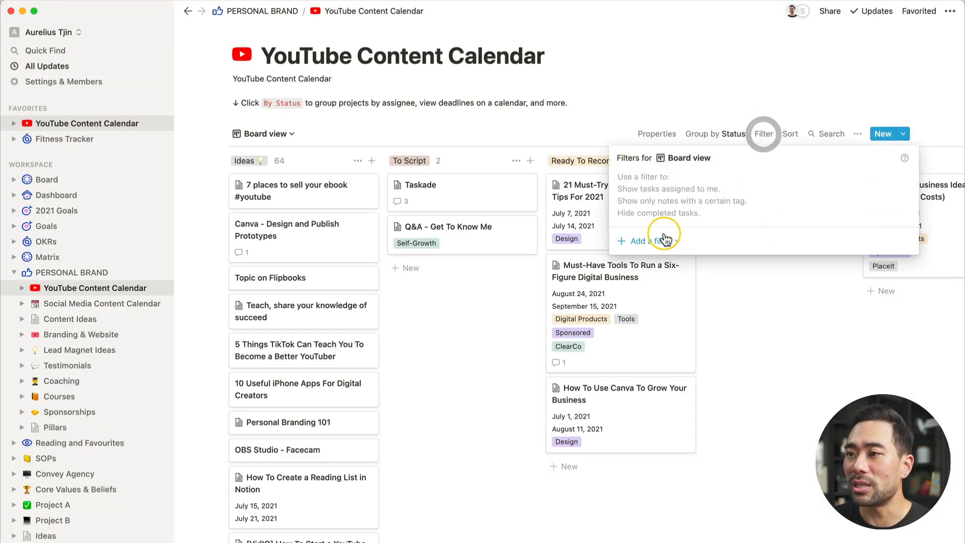
left_click(659, 241)
left_click(654, 263)
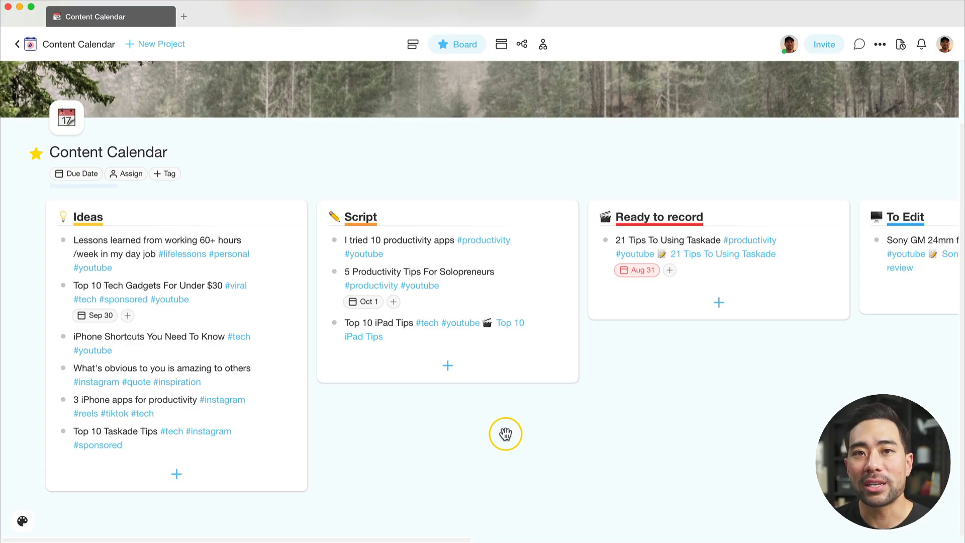
- Switch back to Taskade, mention the Top 10 iPad Tips project in the Top 10 Tech Gadgets For Under $30 task, and open that link
left_click(208, 300)
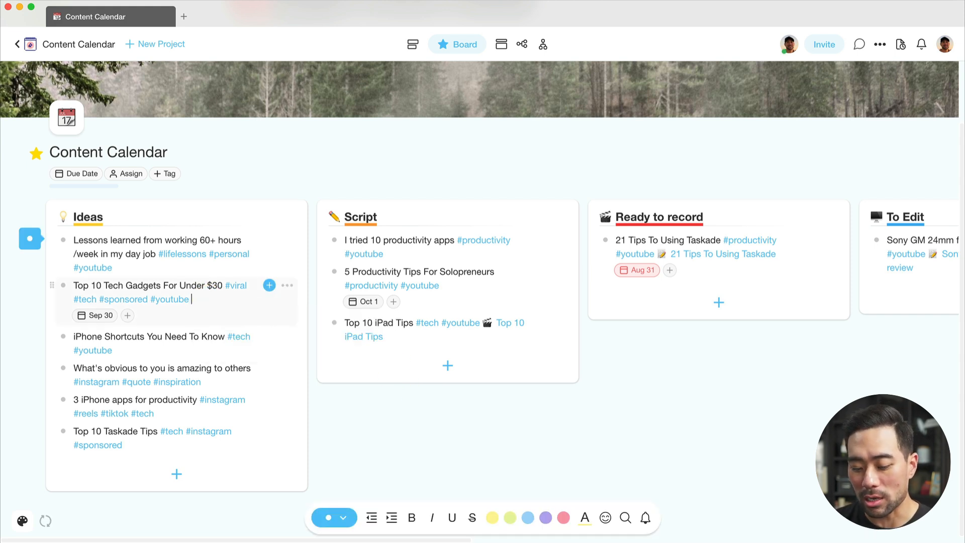
type("@")
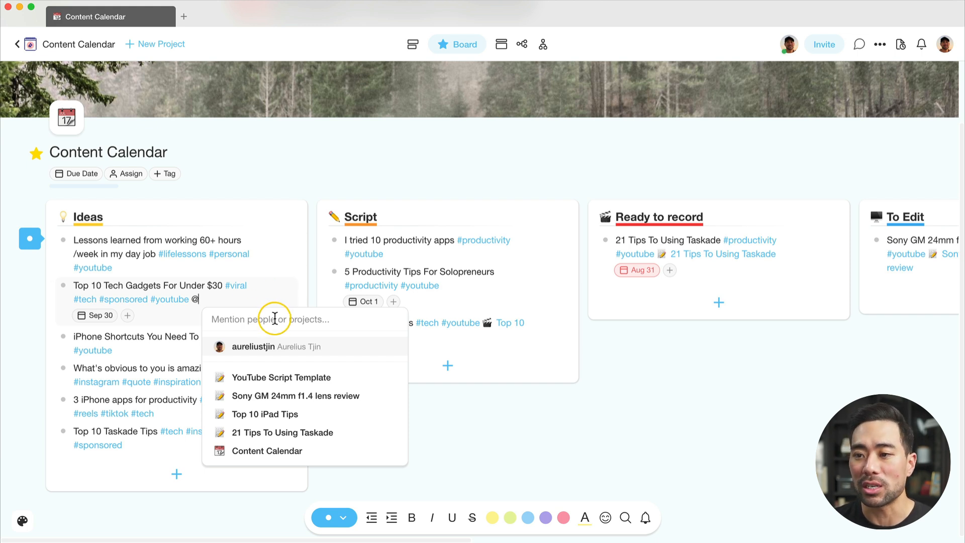
left_click(282, 415)
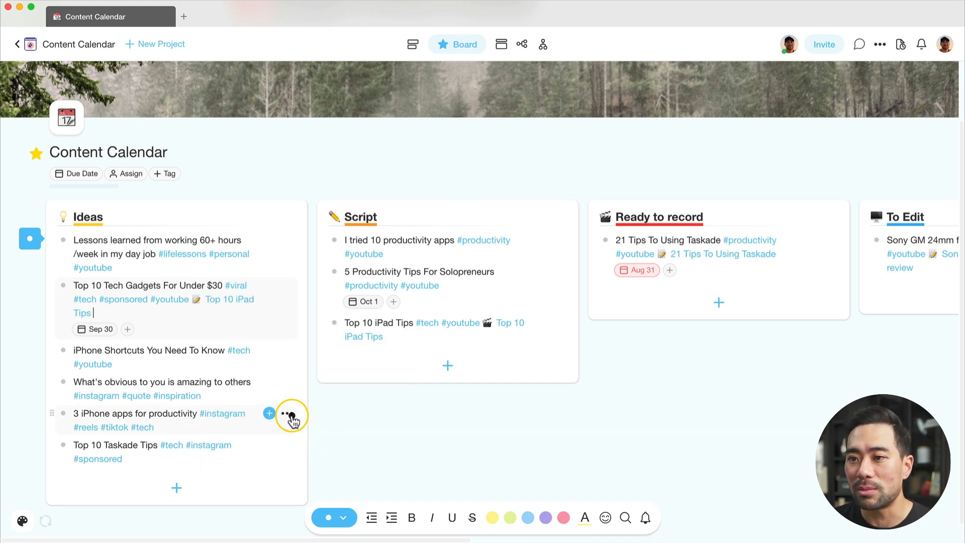
left_click(240, 308)
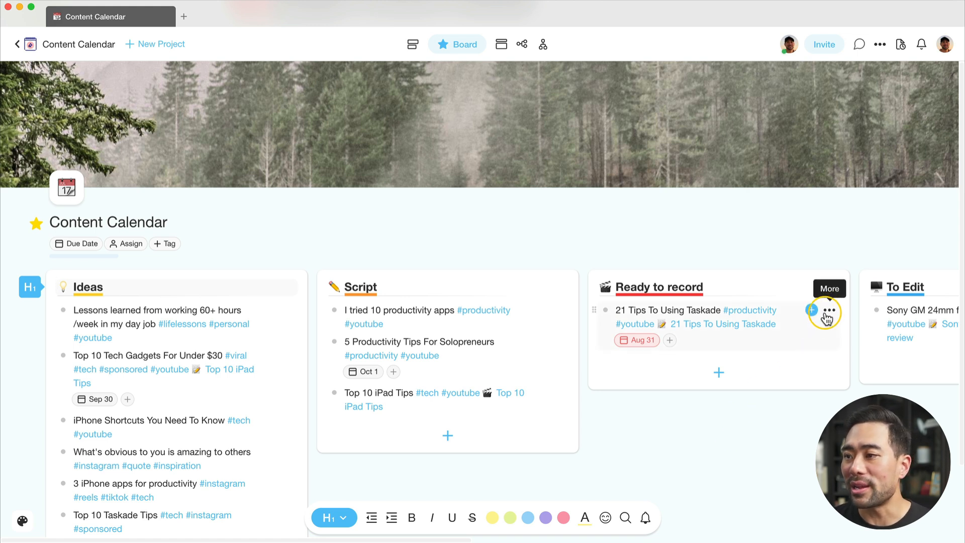
- Add an empty note beneath the 21 Tips To Using Taskade task in Ready to record and open the task's linked project
left_click(828, 309)
left_click(732, 227)
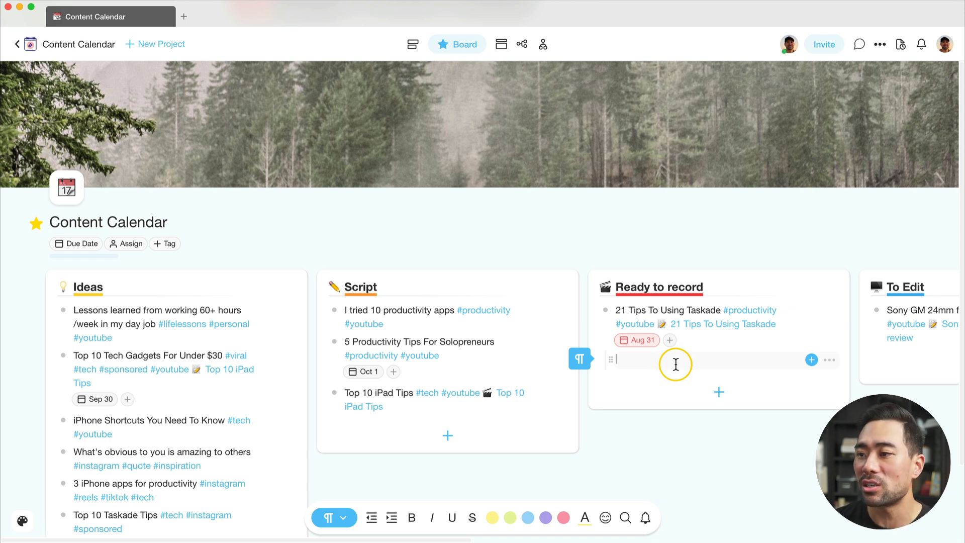
left_click(725, 327)
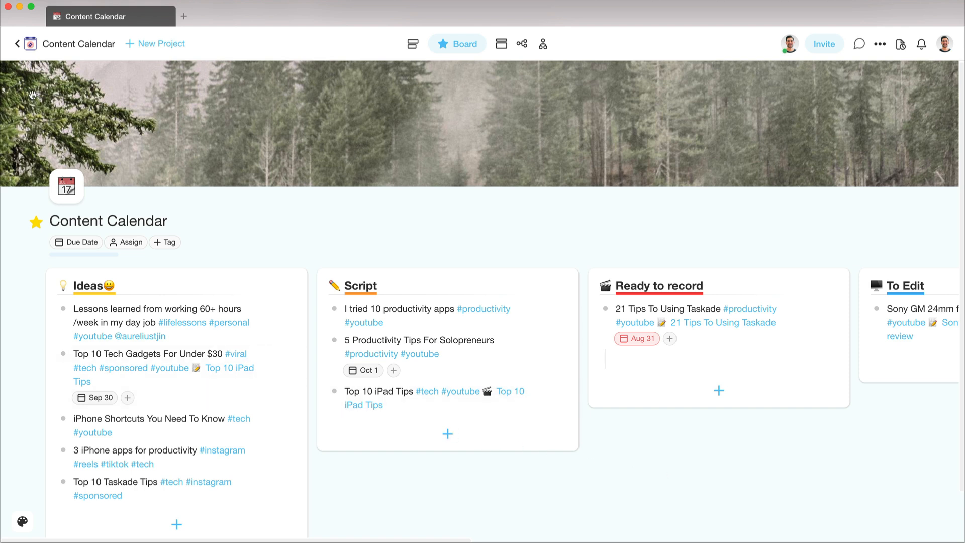
- Open the Top 10 iPad Tips link from the Ideas block in a new tab, and its parent Content Calendar subspace in another
right_click(232, 371)
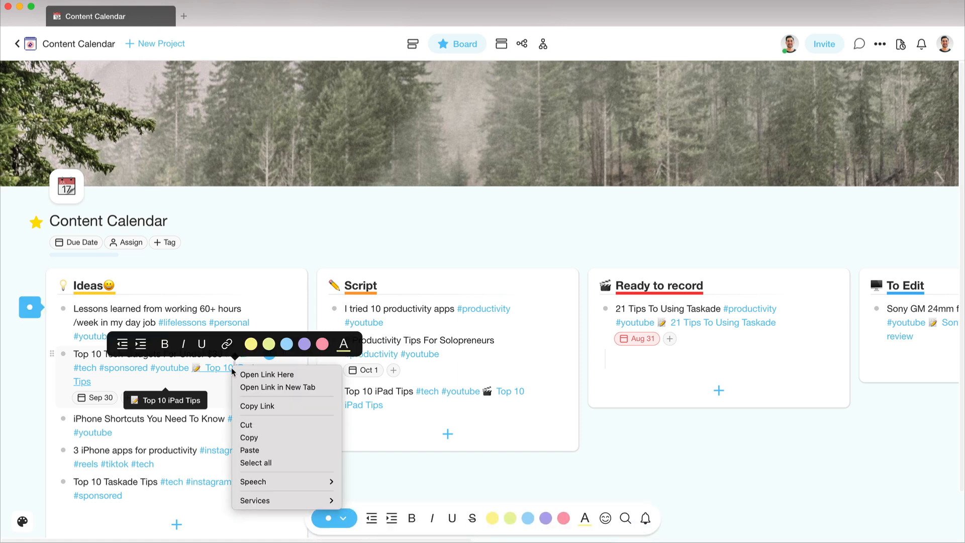
left_click(270, 388)
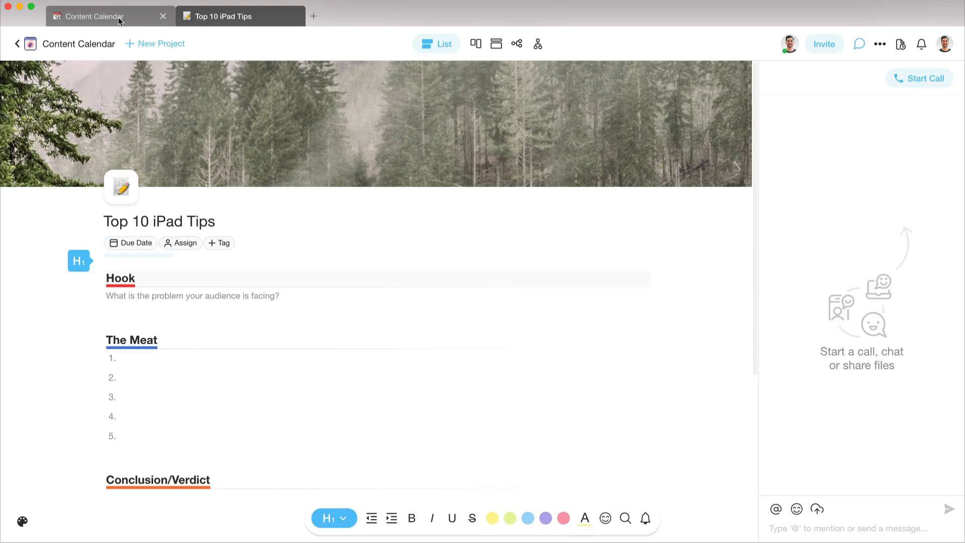
left_click(253, 101)
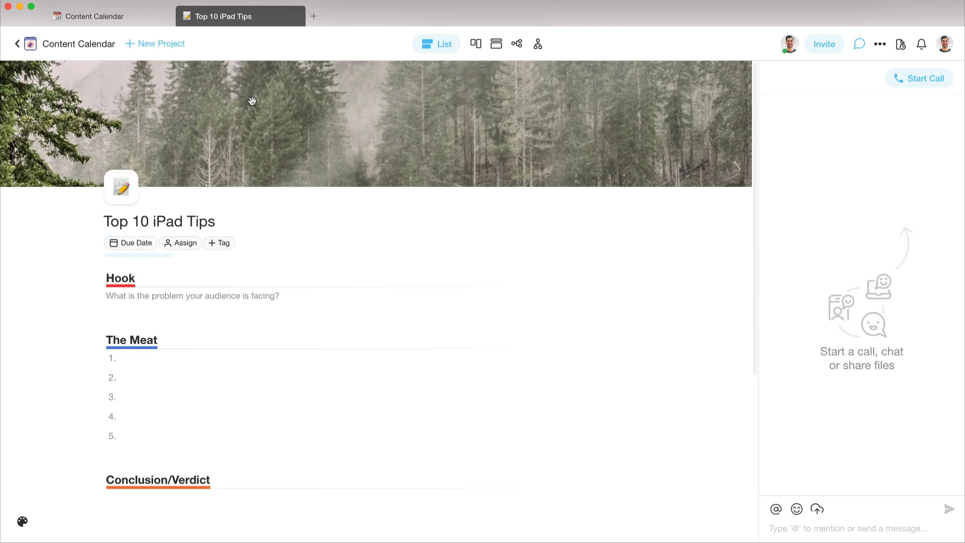
right_click(88, 43)
left_click(111, 62)
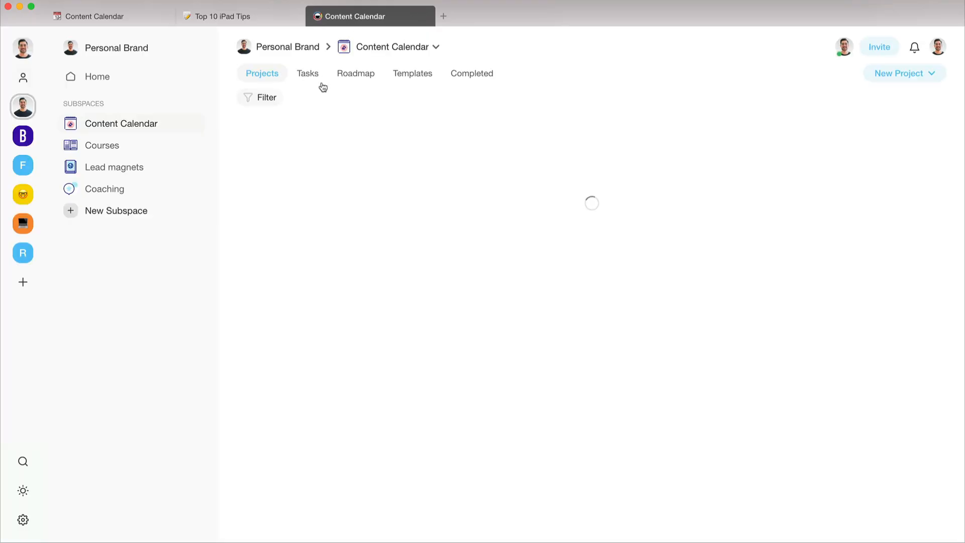
- Look through the open tabs for the Content Calendar board, the Top 10 iPad Tips project and the Content Calendar subspace
left_click(99, 17)
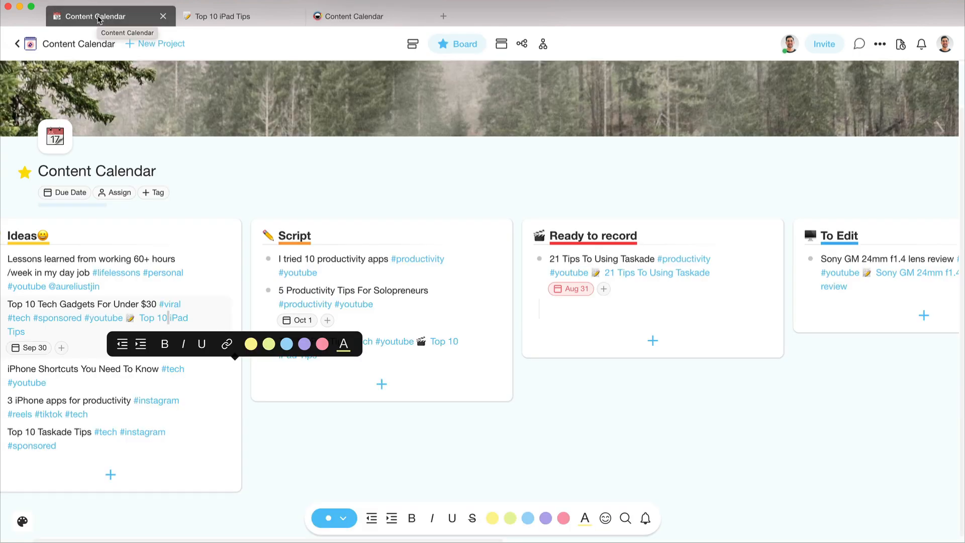
left_click(215, 15)
left_click(359, 18)
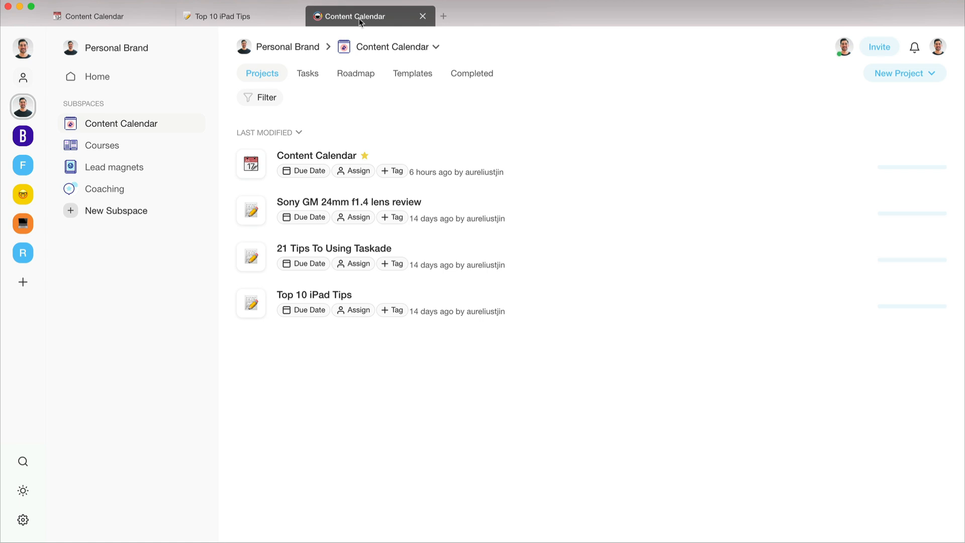
left_click(120, 20)
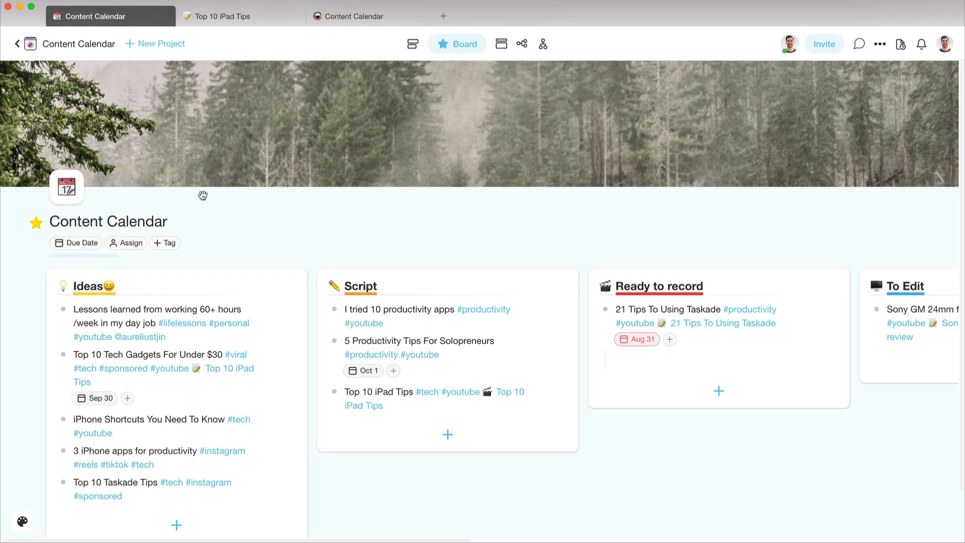
left_click(214, 16)
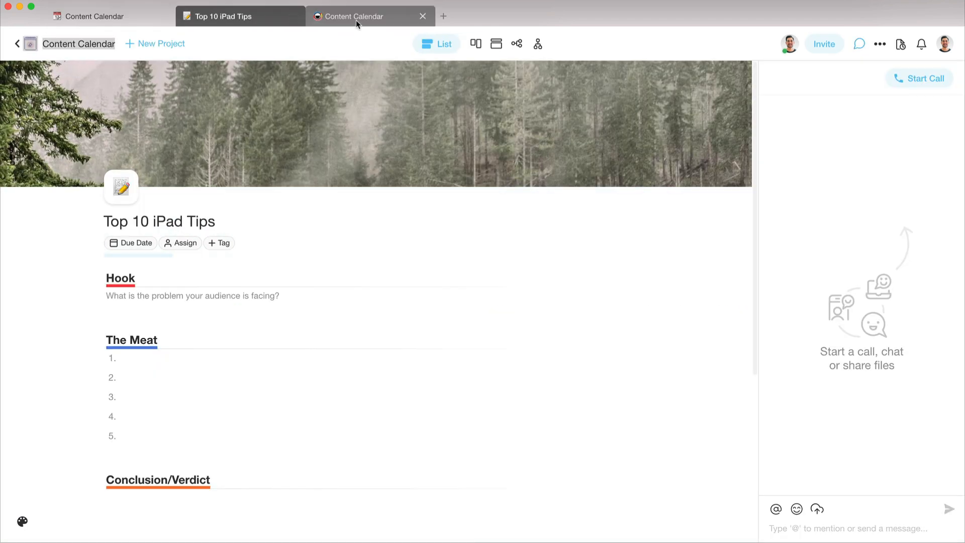
left_click(357, 19)
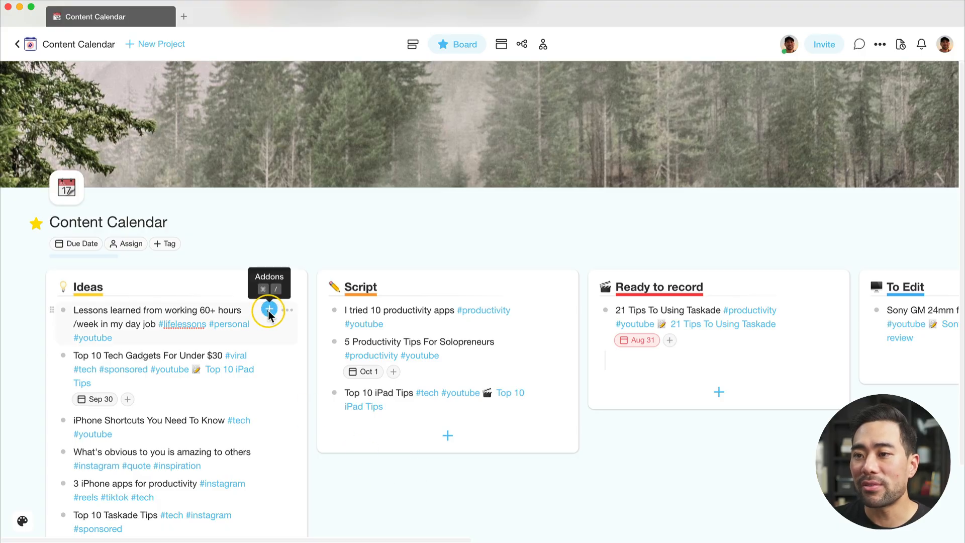
- Mention the workspace member at the end of the "Lessons learned from working 60+ hours/week in my day job" task
left_click(267, 311)
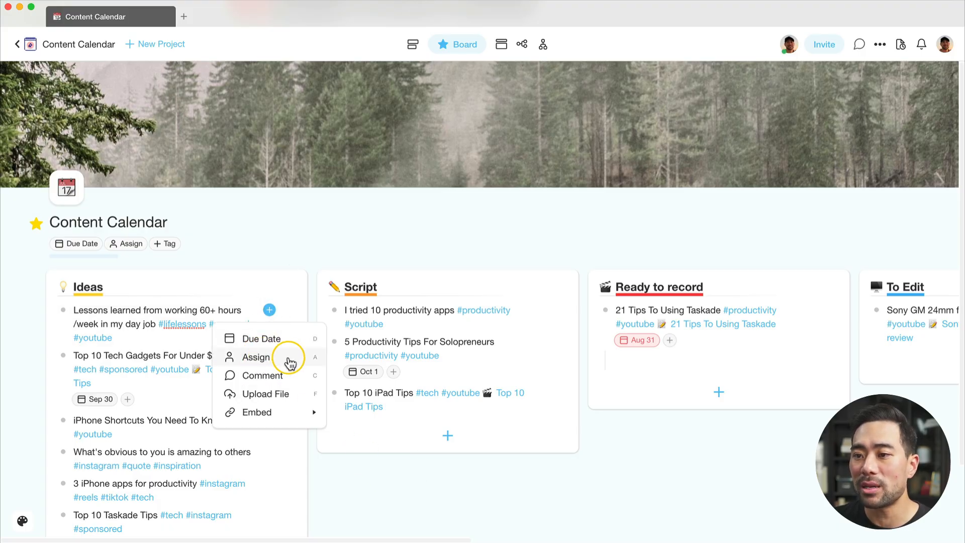
key("Escape")
type("@")
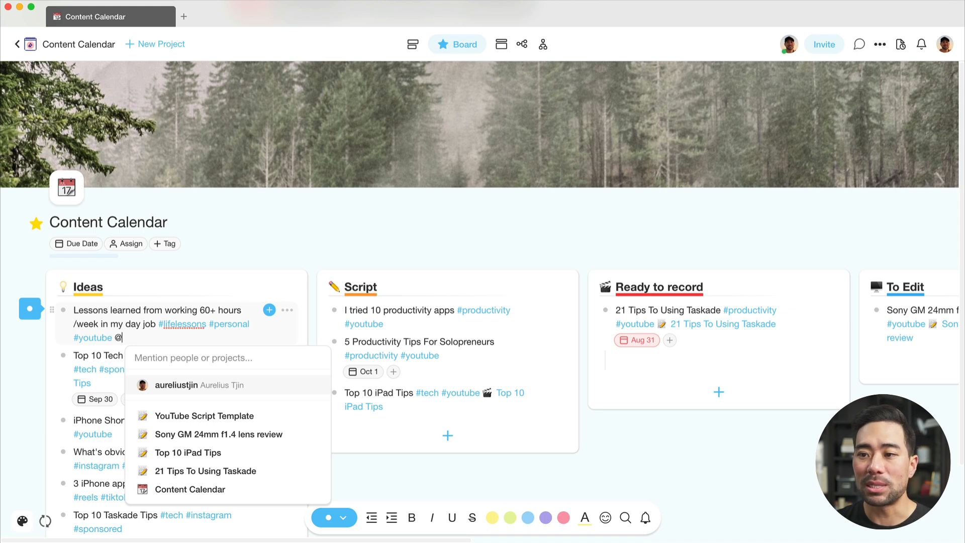
left_click(203, 387)
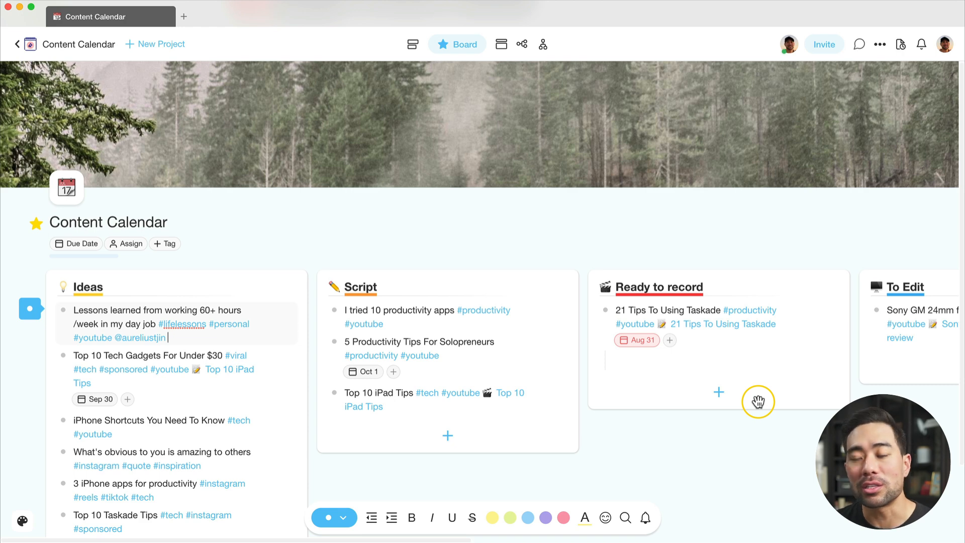
- Send the message "Hello" in the Content Calendar project's chat and start a call
left_click(859, 44)
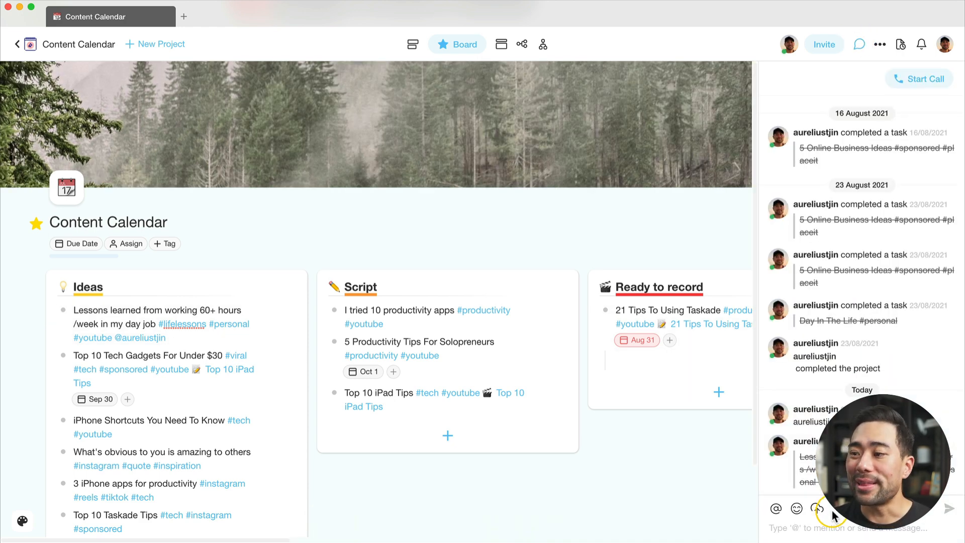
type("He")
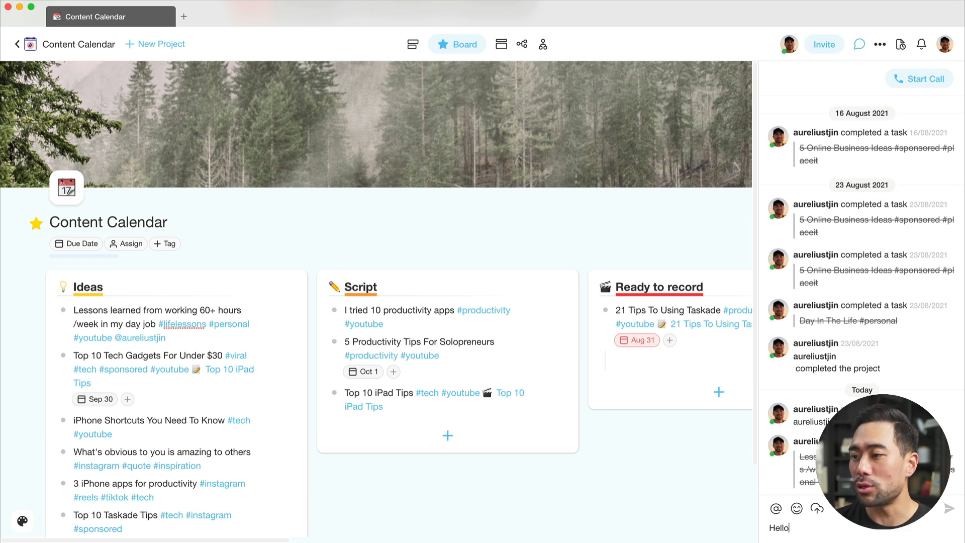
type("llo")
key("Return")
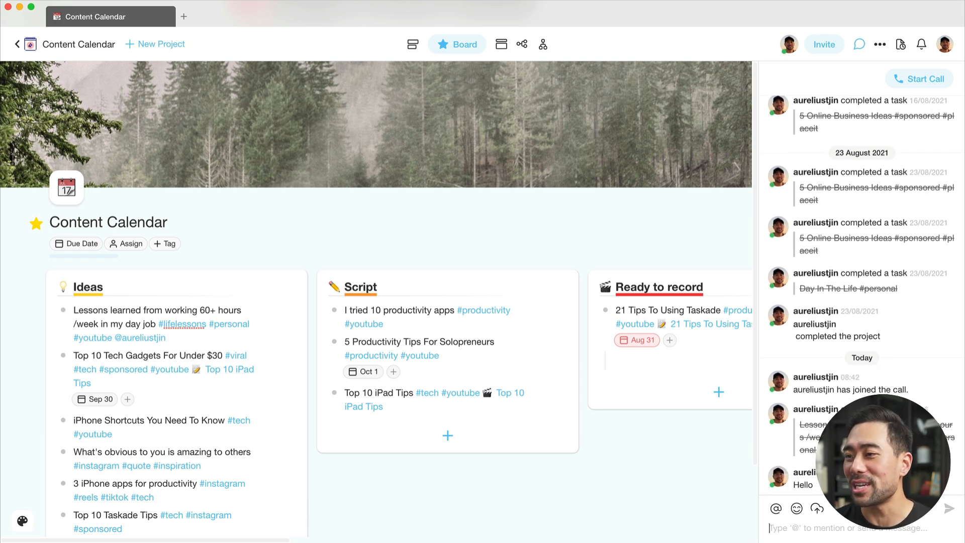
left_click(923, 80)
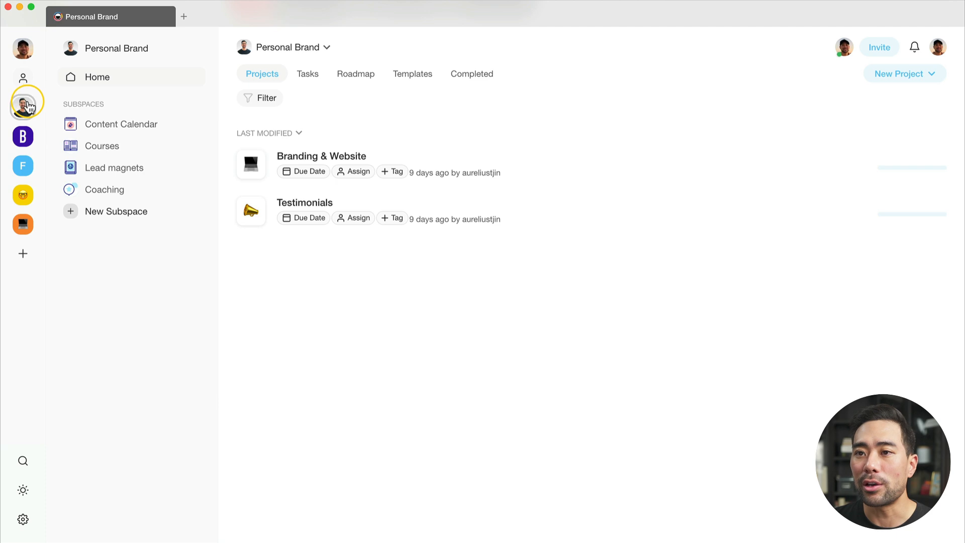
- Review the Editor, Checker and Viewer roles available when inviting someone to the Personal Brand workspace, and close the invitation
left_click(29, 107)
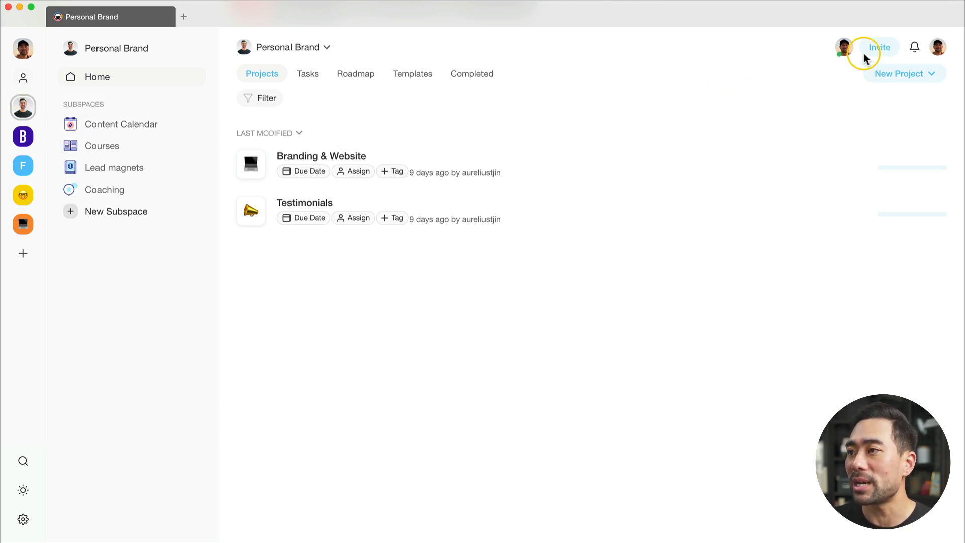
left_click(882, 50)
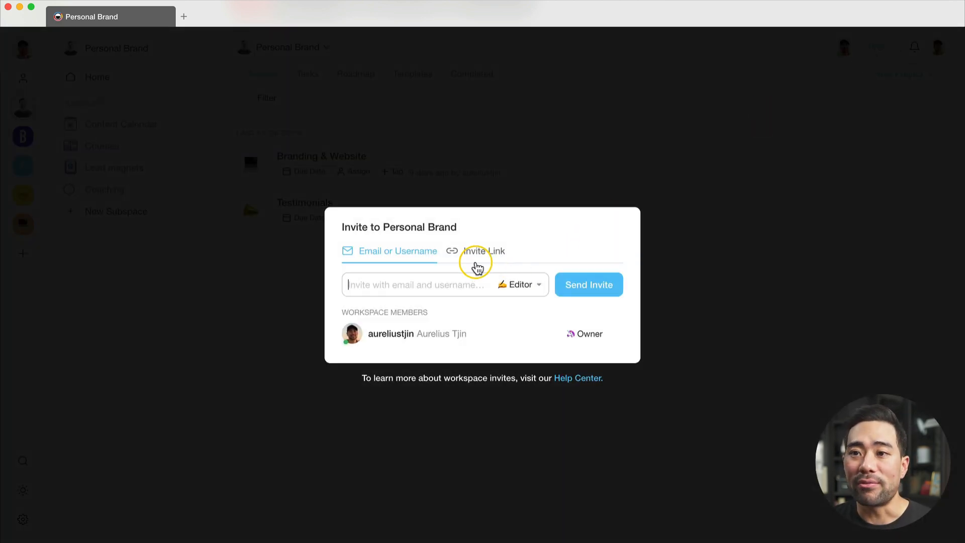
left_click(537, 294)
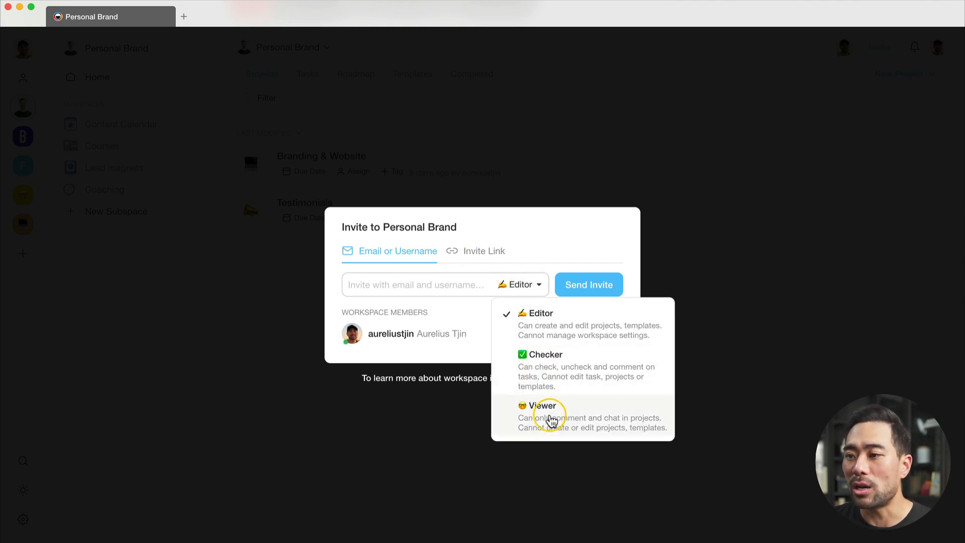
left_click(764, 321)
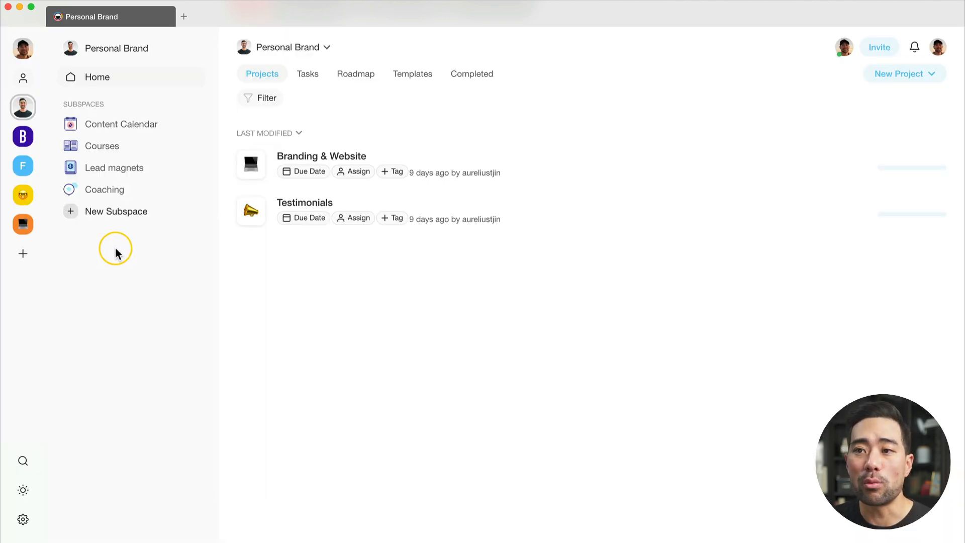
- Review the invitation dialog for the Content Calendar subspace, close it, and open the Content Calendar project
left_click(118, 135)
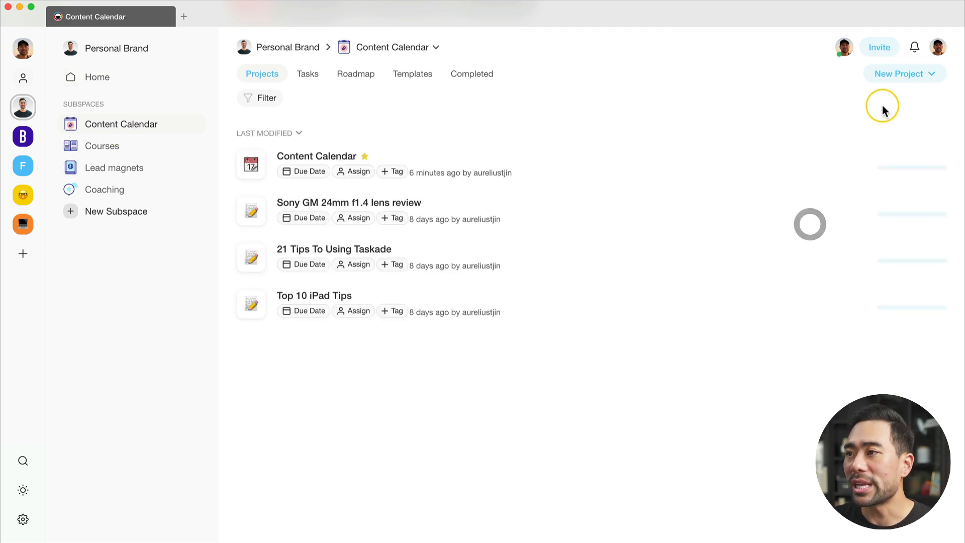
left_click(879, 46)
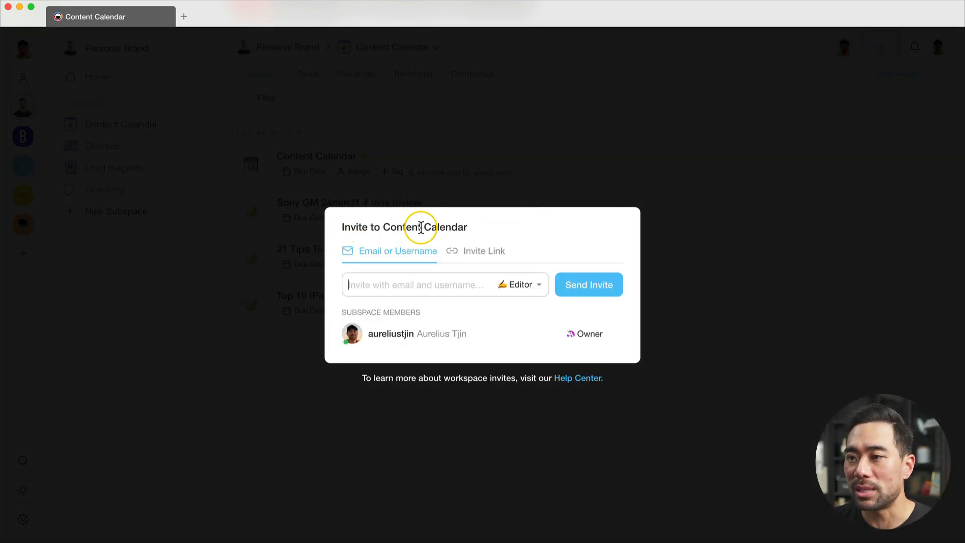
left_click(511, 155)
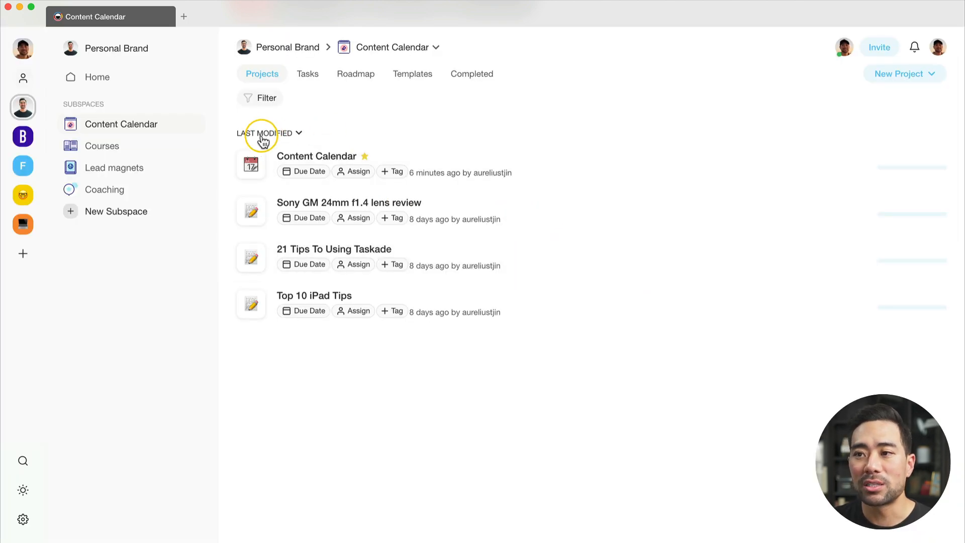
left_click(325, 160)
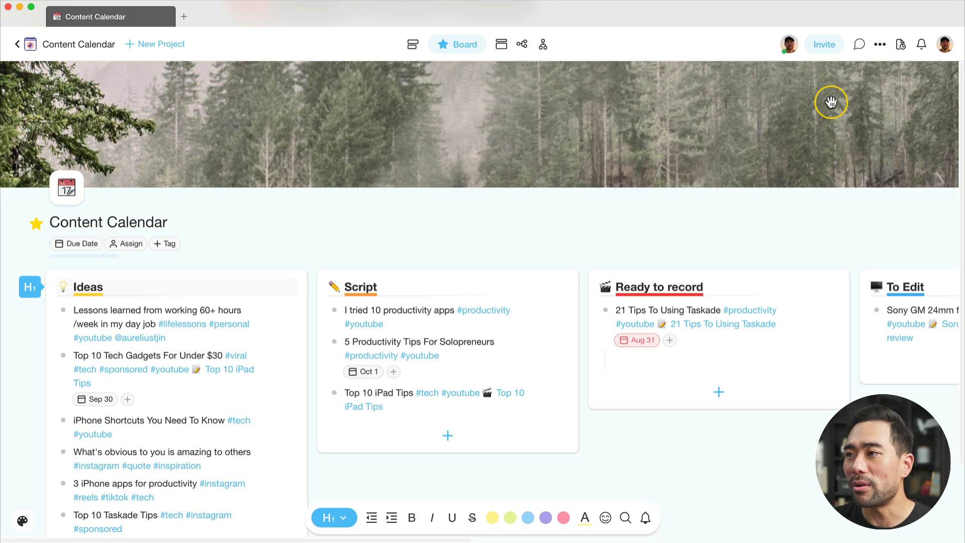
- Open the invitation options of the Content Calendar project
left_click(825, 44)
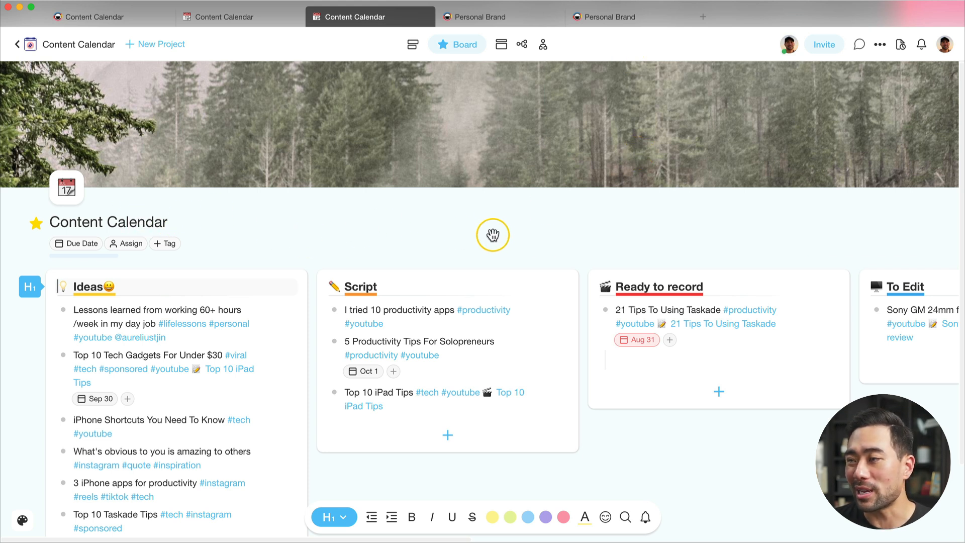
- Export the Content Calendar project as a PDF, save Content Calendar.pdf in Downloads, and look through the exported document
left_click(881, 46)
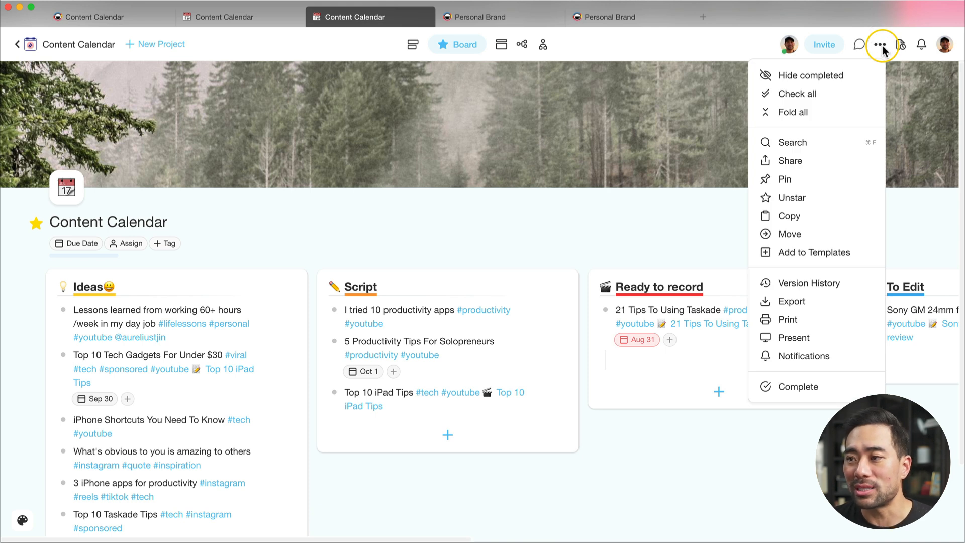
left_click(797, 302)
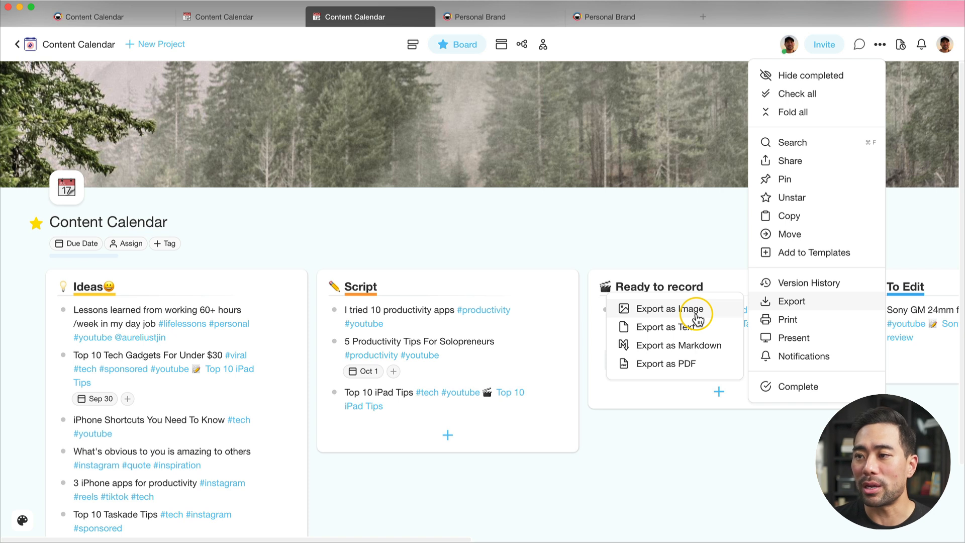
left_click(674, 369)
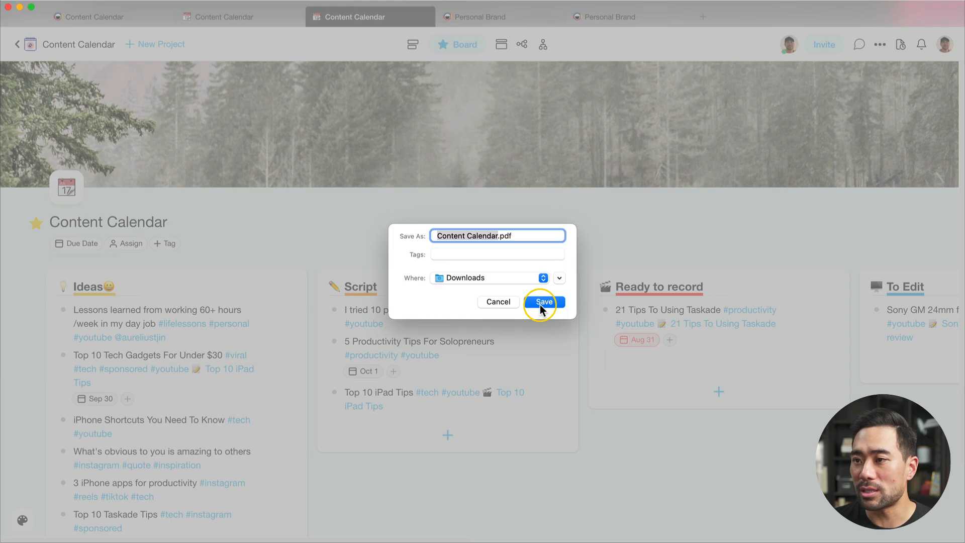
left_click(540, 302)
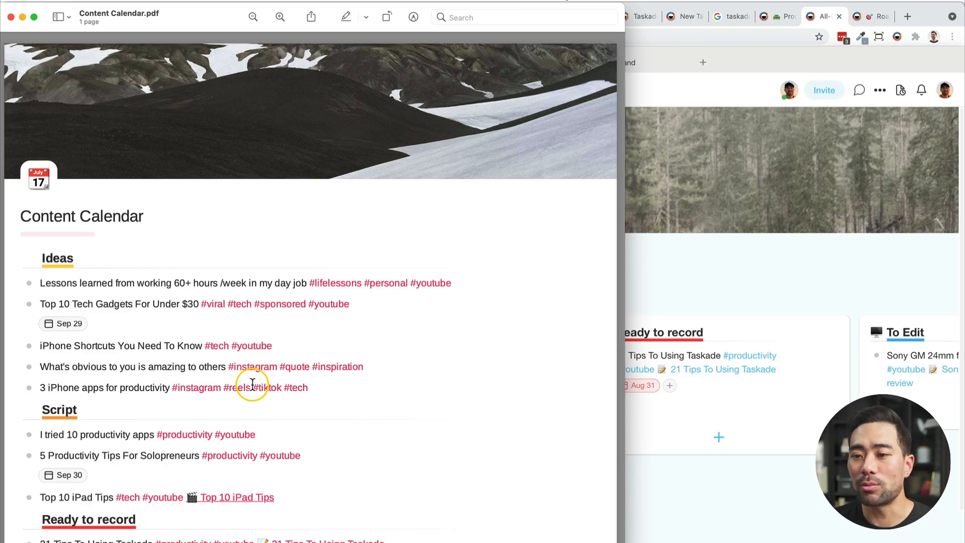
scroll(252, 383, "down", 5)
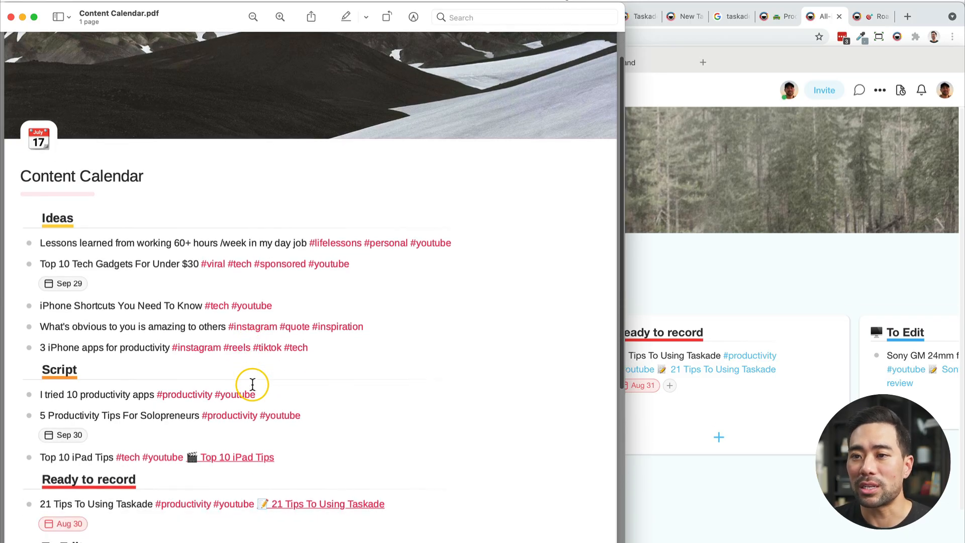
scroll(252, 384, "up", 5)
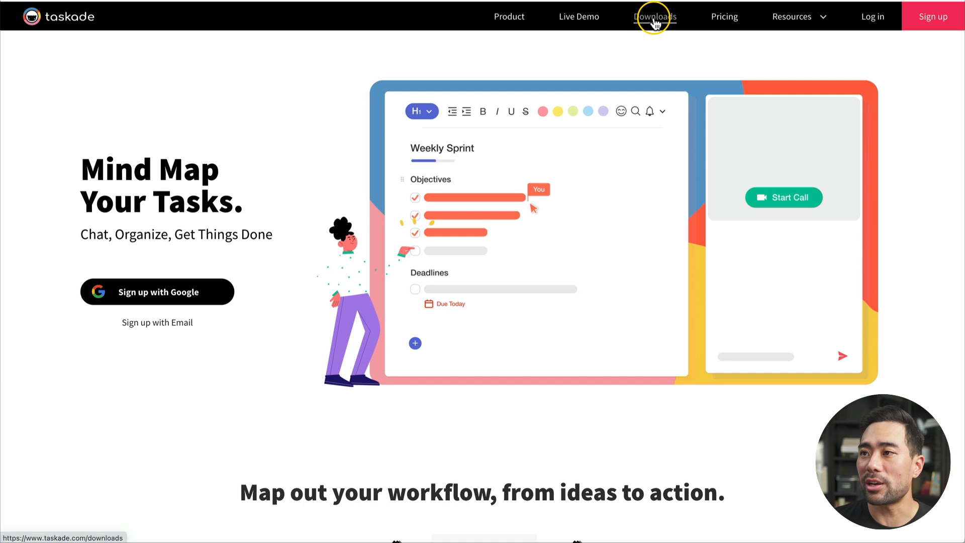
- Open the Downloads page of the Taskade website
left_click(652, 20)
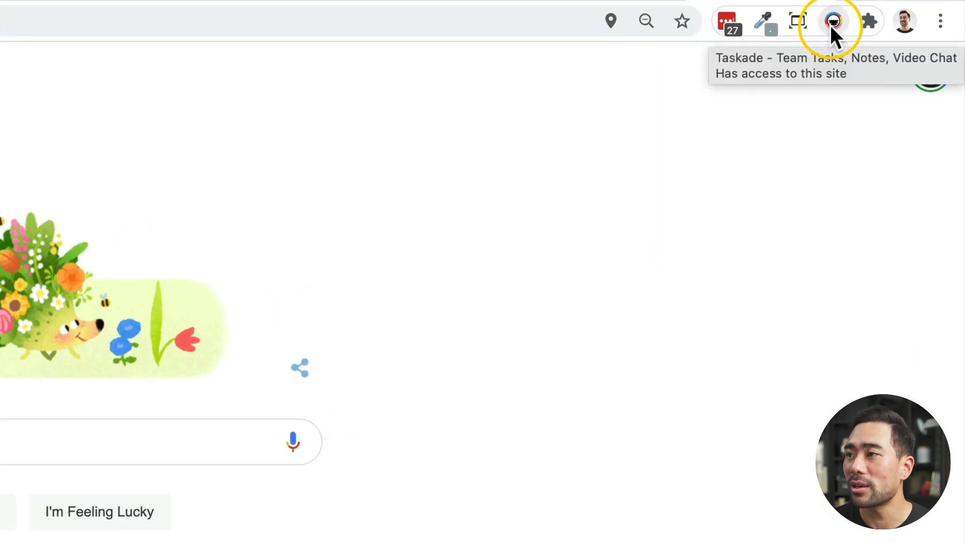
- Save the Google page through the Taskade browser extension to the What's Next? block of the Reading List project in the Personal workspace
left_click(833, 22)
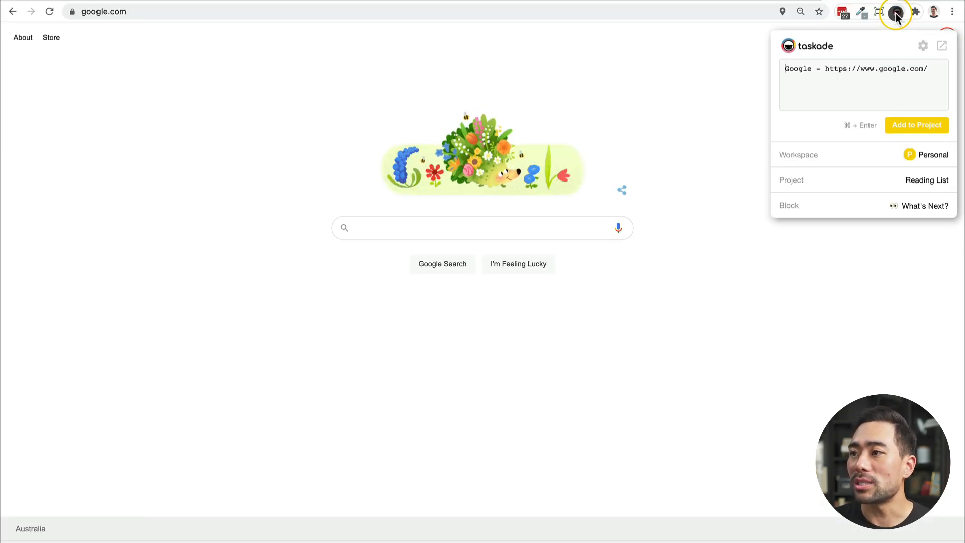
left_click(853, 76)
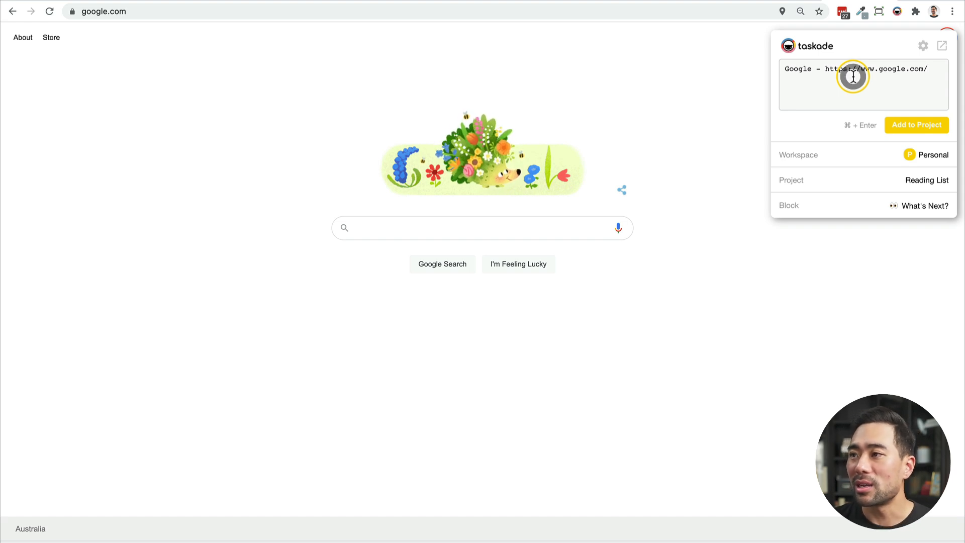
left_click(830, 69)
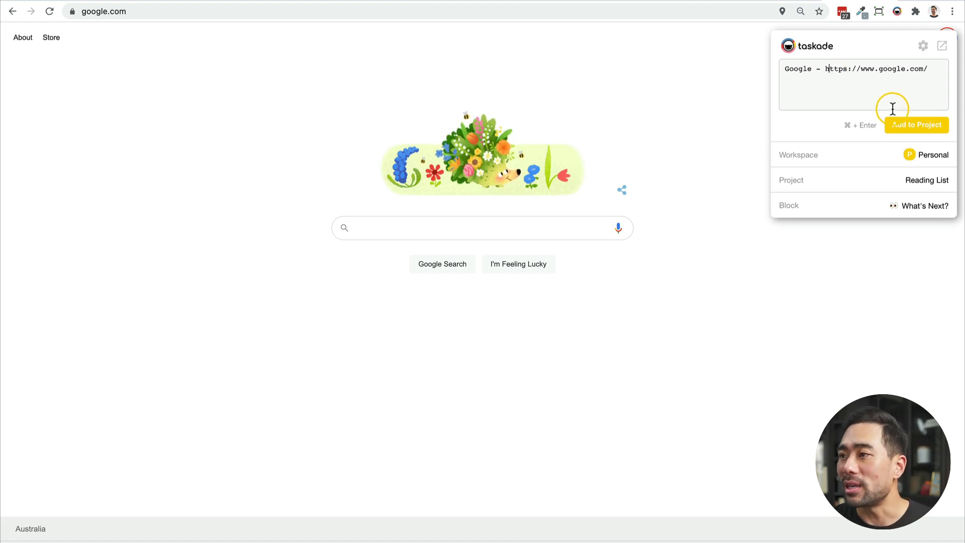
left_click(931, 162)
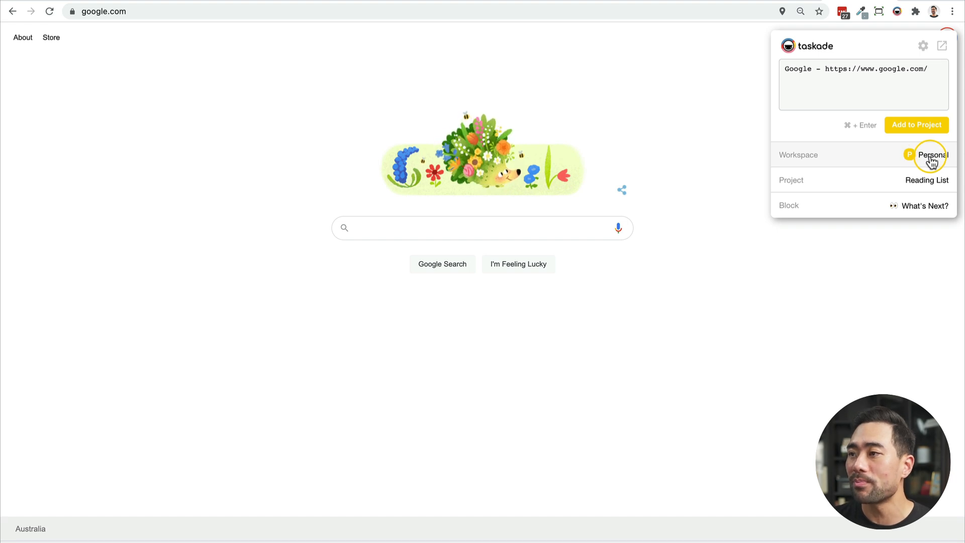
left_click(832, 46)
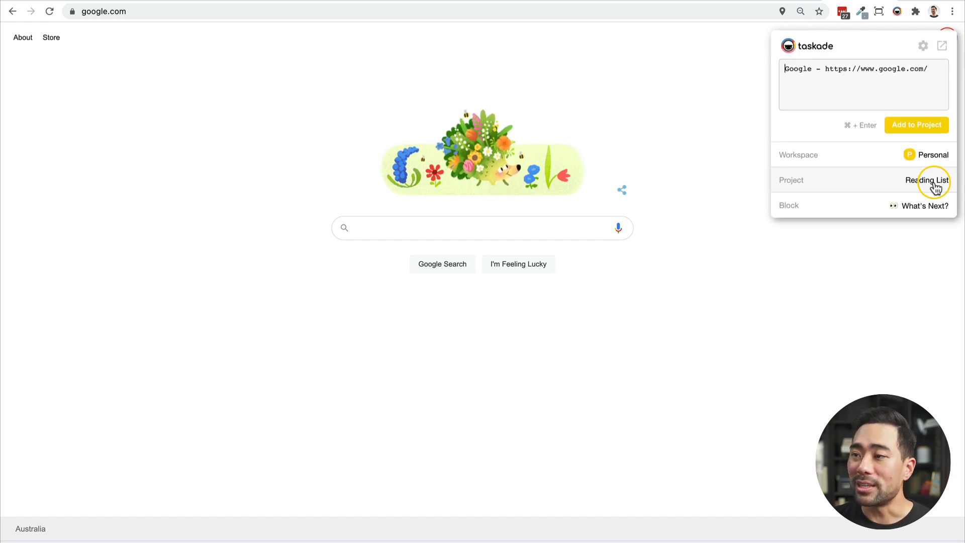
left_click(935, 187)
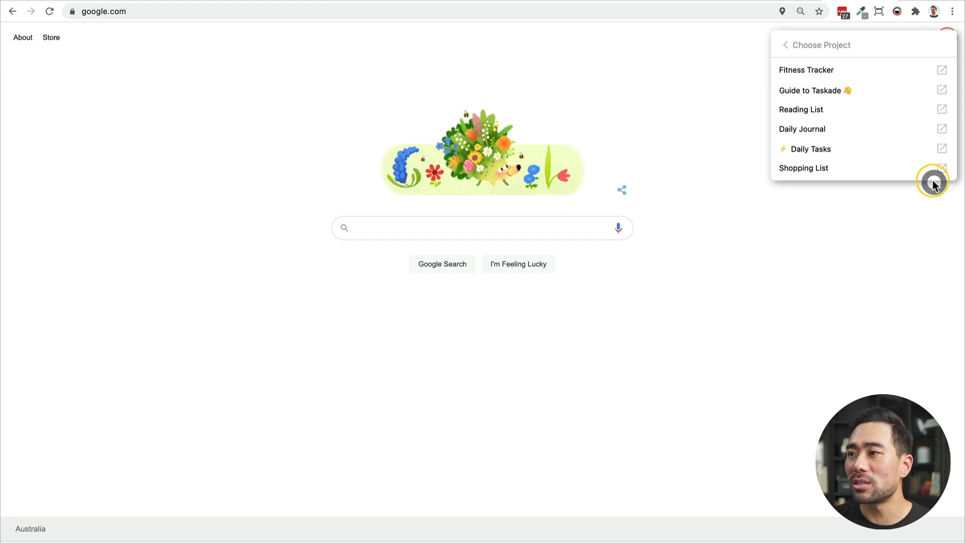
left_click(814, 112)
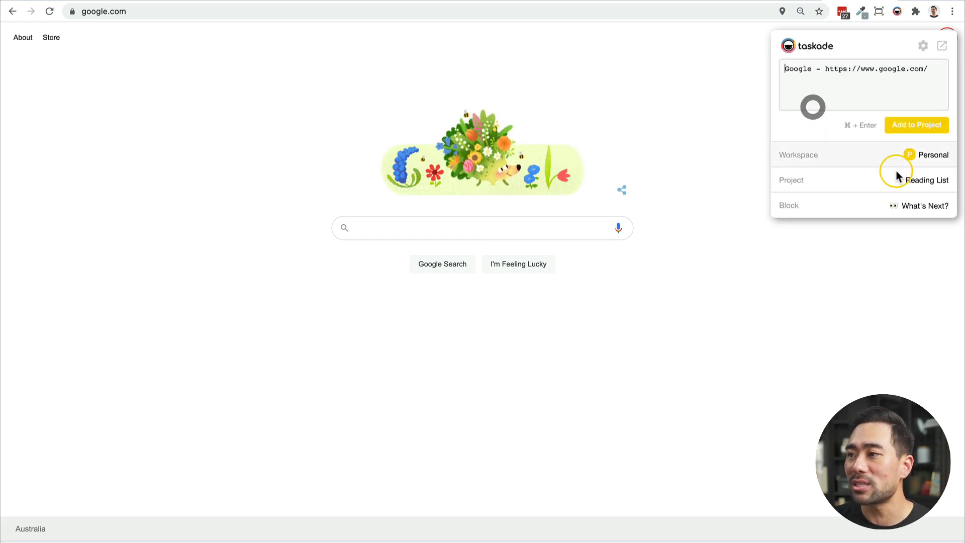
left_click(909, 218)
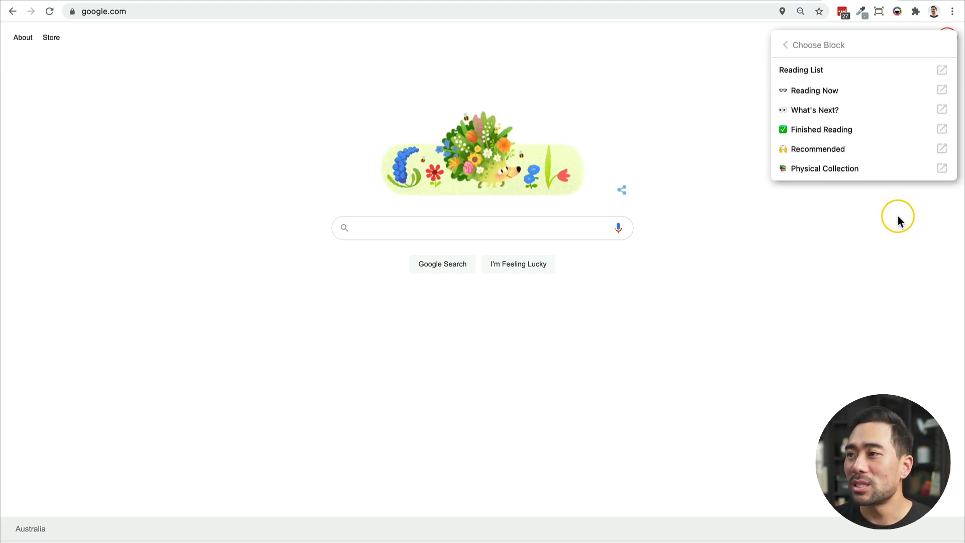
left_click(828, 109)
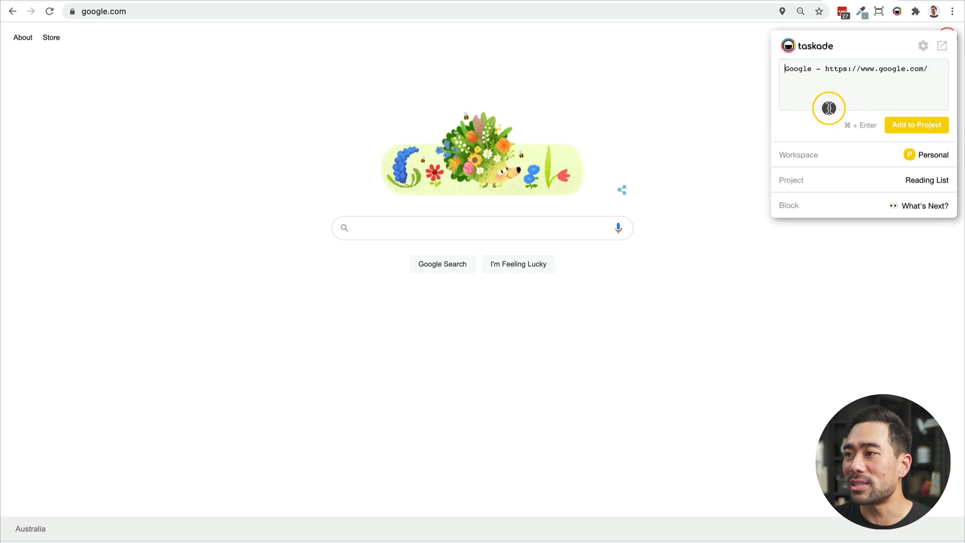
left_click(913, 127)
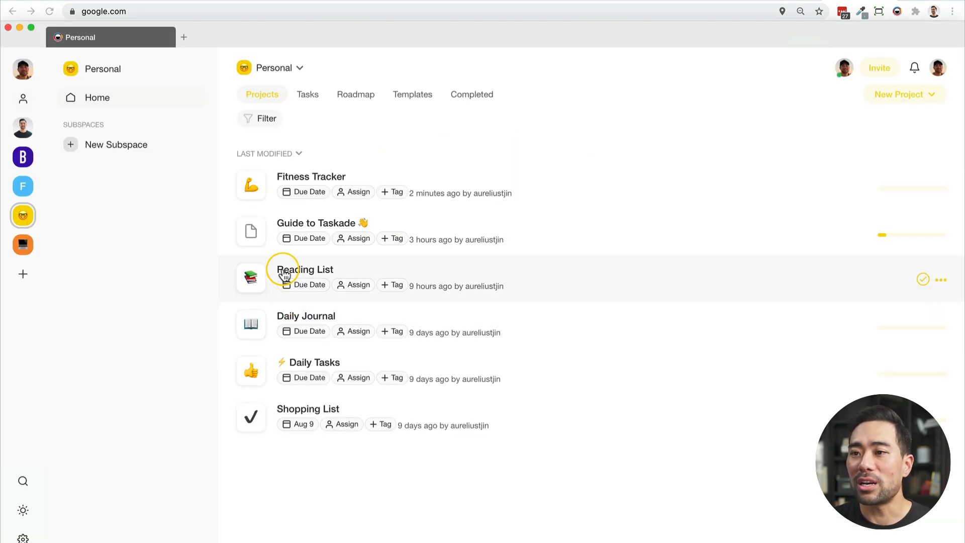
- Open the Personal workspace's Reading List project and check the Google entry under the What's Next? block
left_click(296, 269)
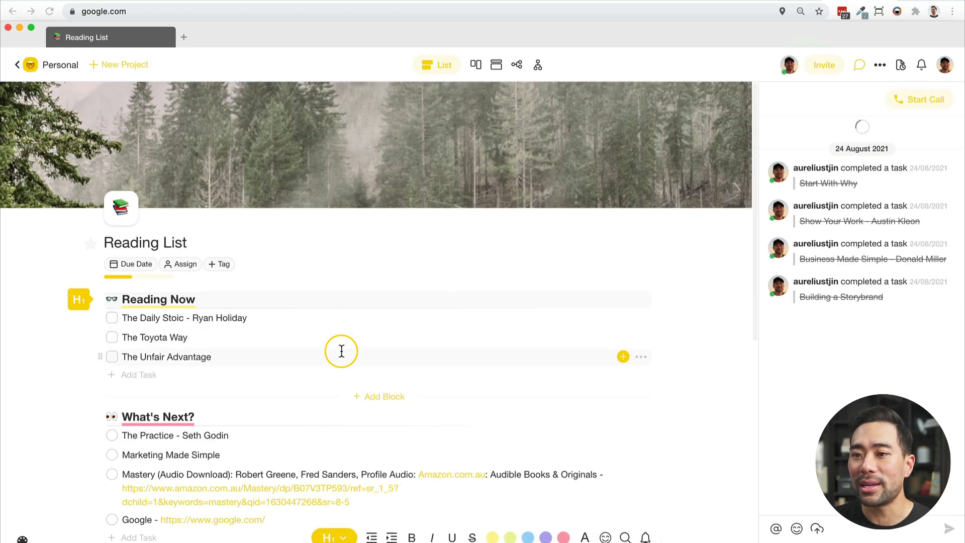
scroll(340, 352, "down", 5)
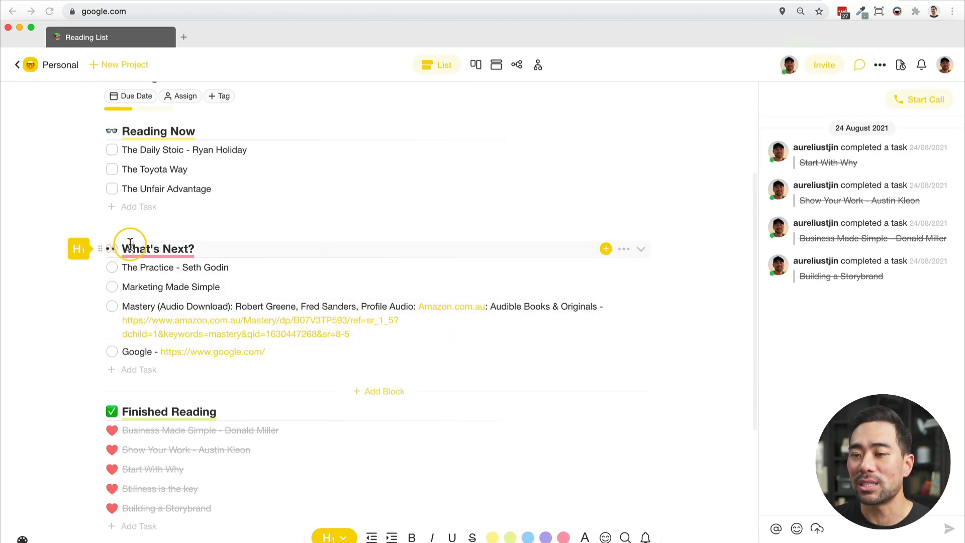
left_click_drag(123, 248, 195, 249)
left_click(146, 351)
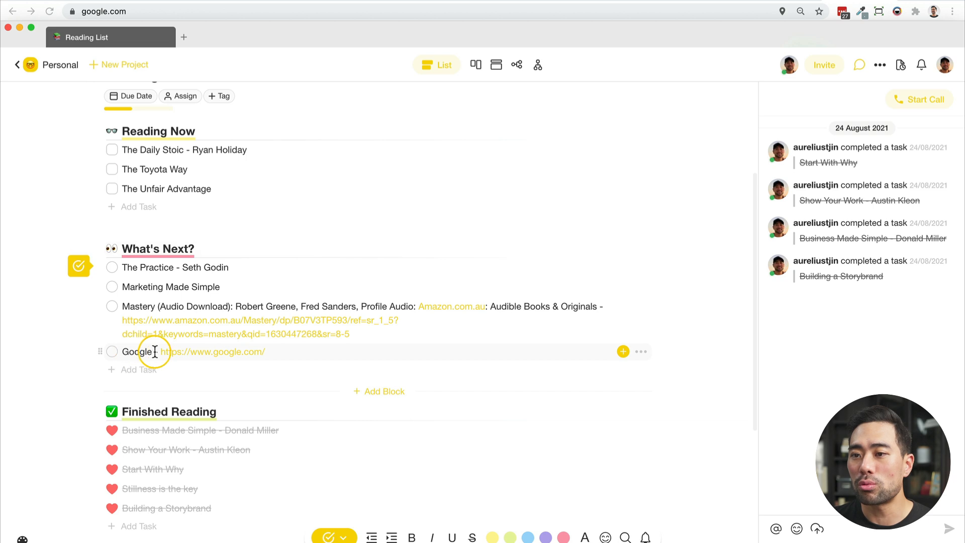
left_click(235, 346)
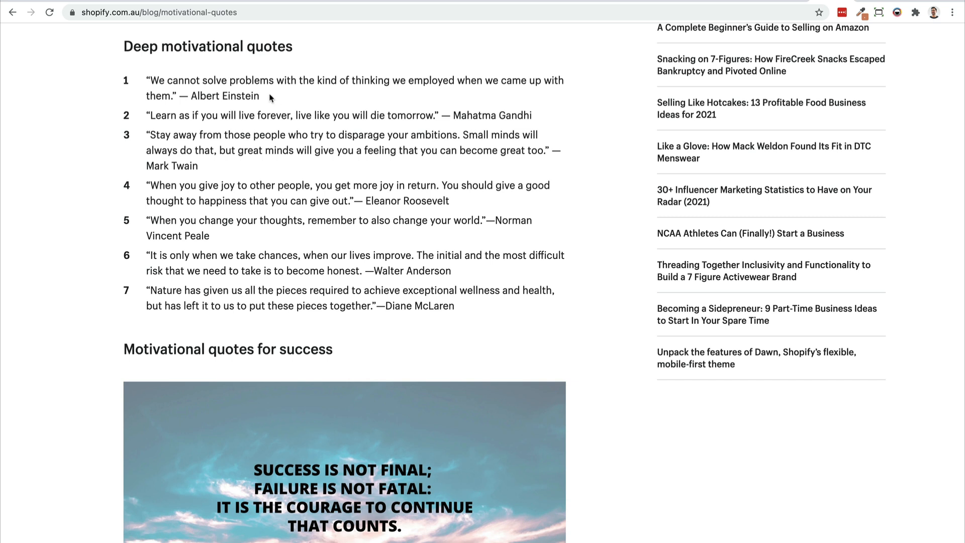
- Send the Albert Einstein quote from the Deep motivational quotes list to the Taskade extension's capture box
left_click_drag(270, 97, 144, 79)
right_click(188, 77)
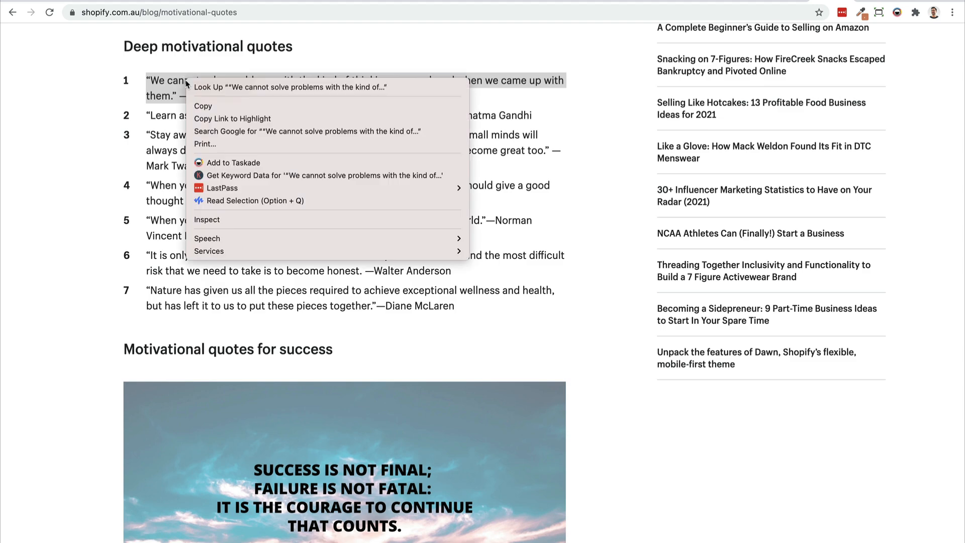
left_click(229, 162)
left_click_drag(848, 109, 768, 75)
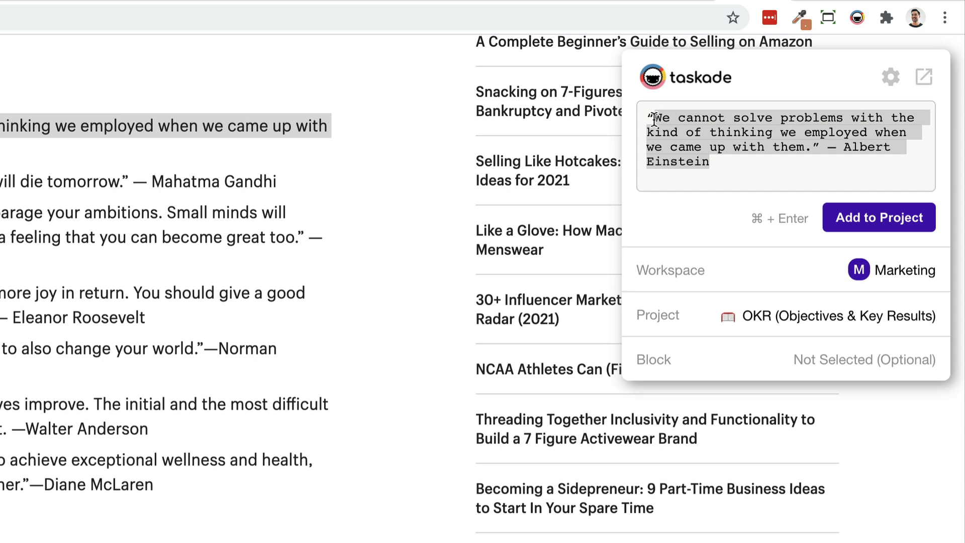
left_click(782, 220)
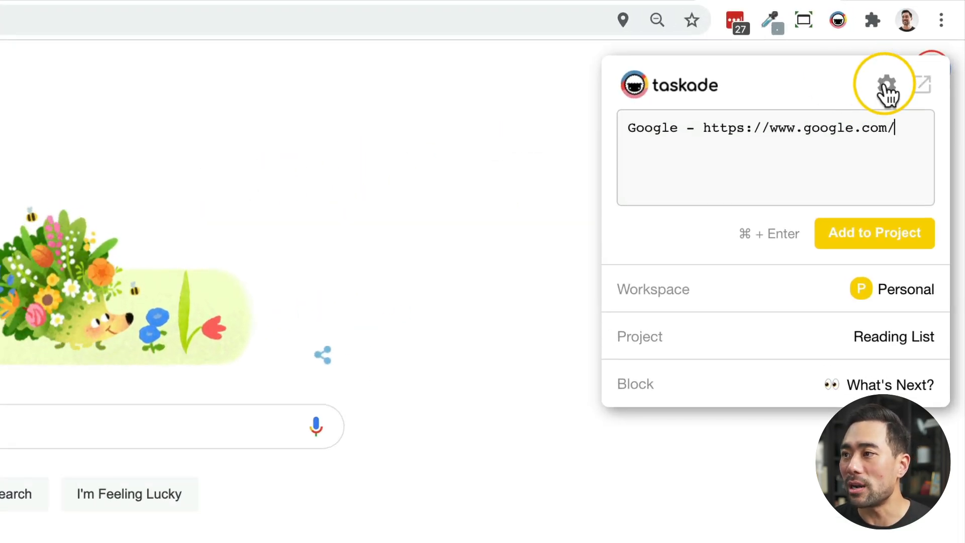
- Open the settings of the Taskade browser extension
left_click(886, 85)
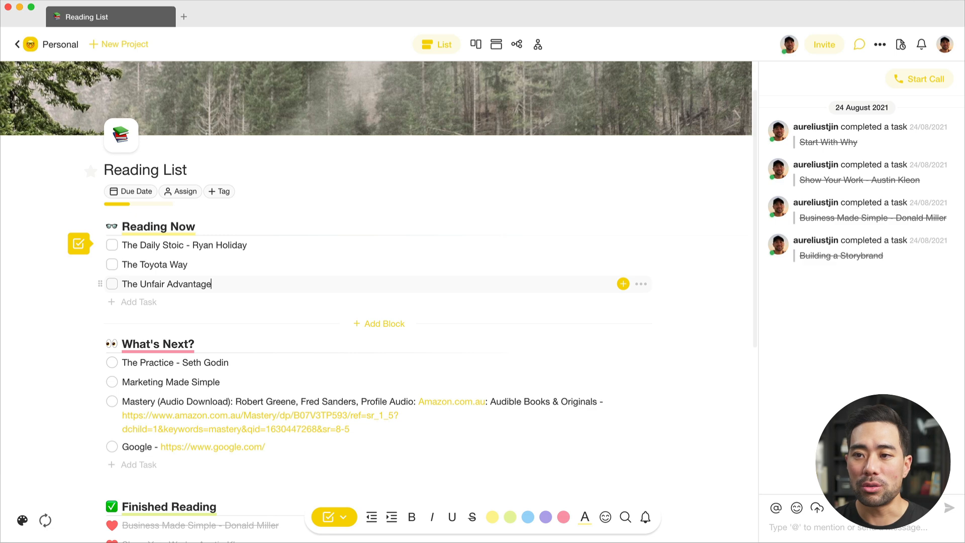
- Add a task beginning with "To-do de" below The Unfair Advantage in the Reading Now block
key("Return")
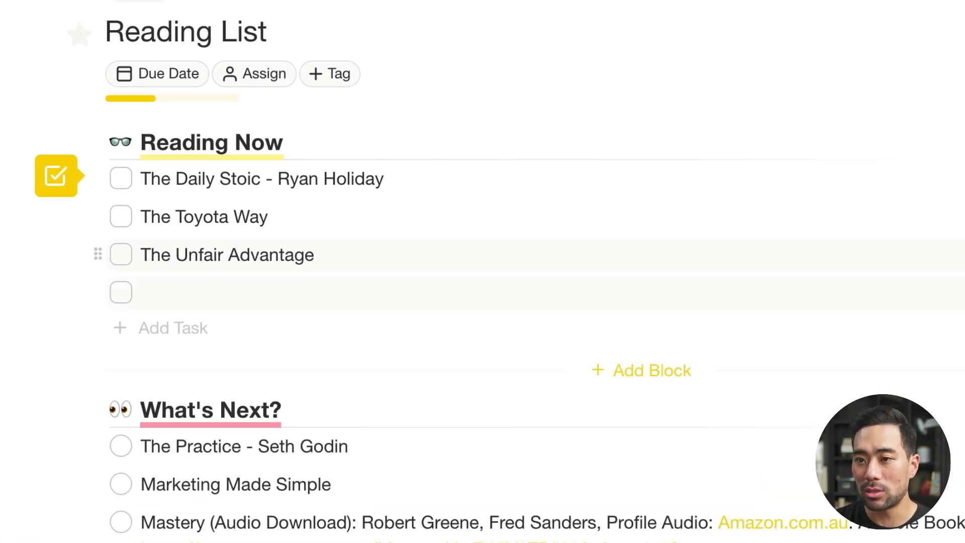
type("To-do de")
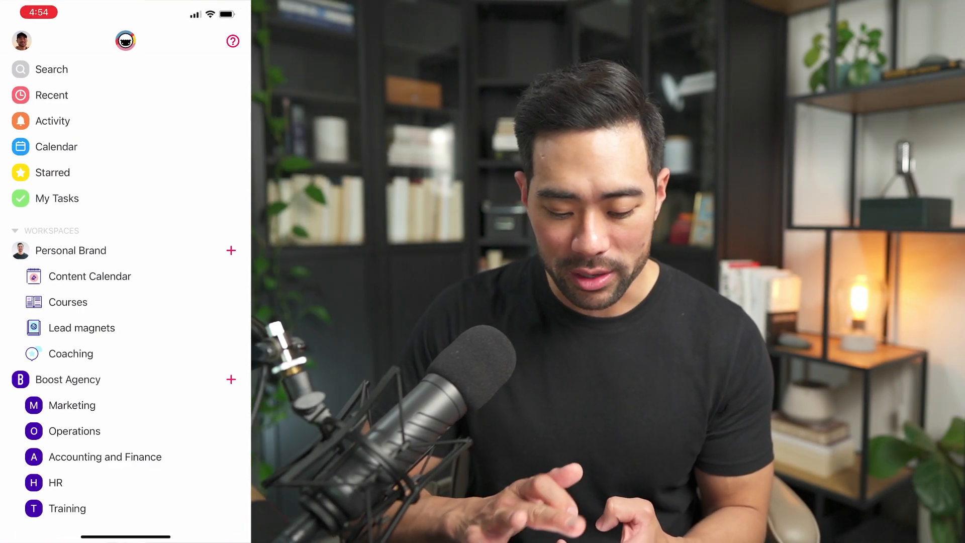
- In the Taskade mobile app, look through the home shortcuts and workspace list, and open the Content Calendar subspace
scroll(125, 281, "down", 1)
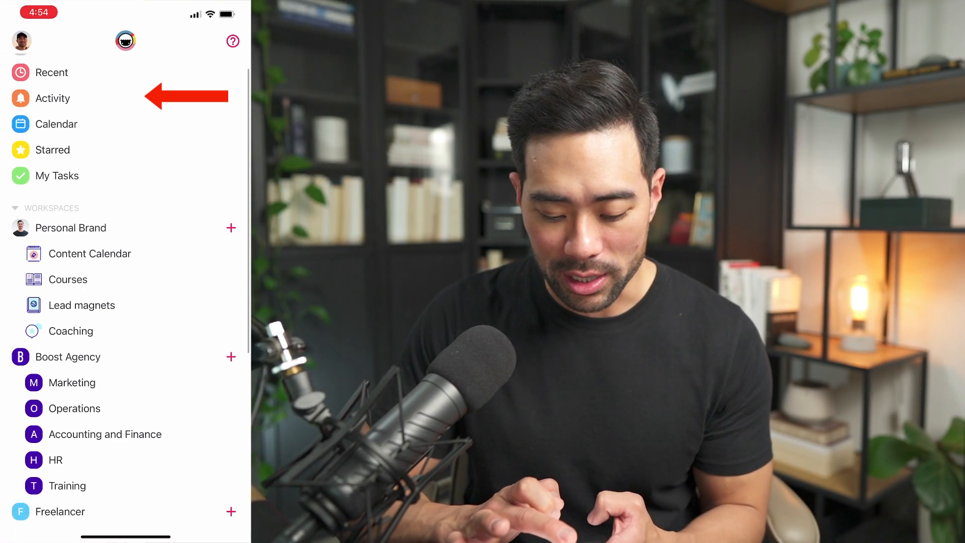
scroll(125, 281, "down", 1)
scroll(126, 281, "down", 2)
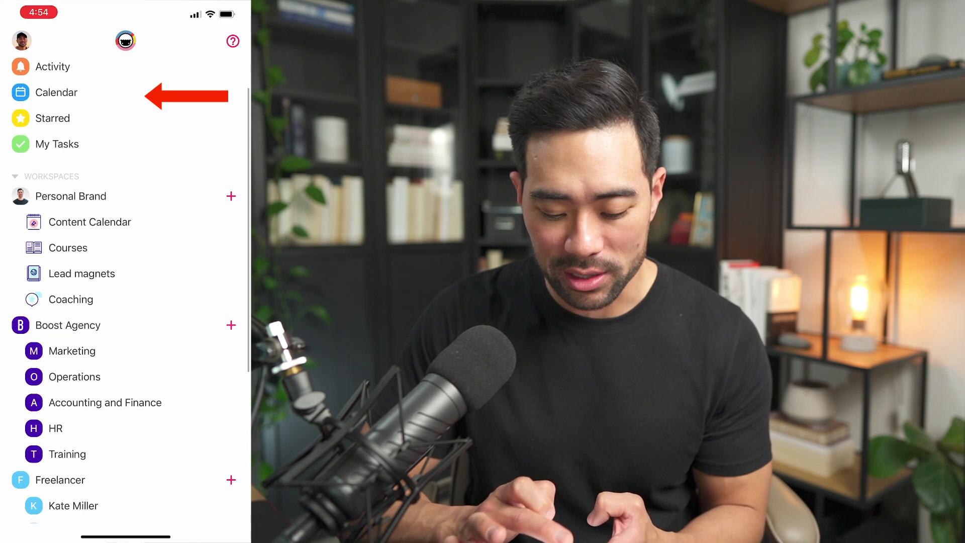
scroll(126, 281, "down", 1)
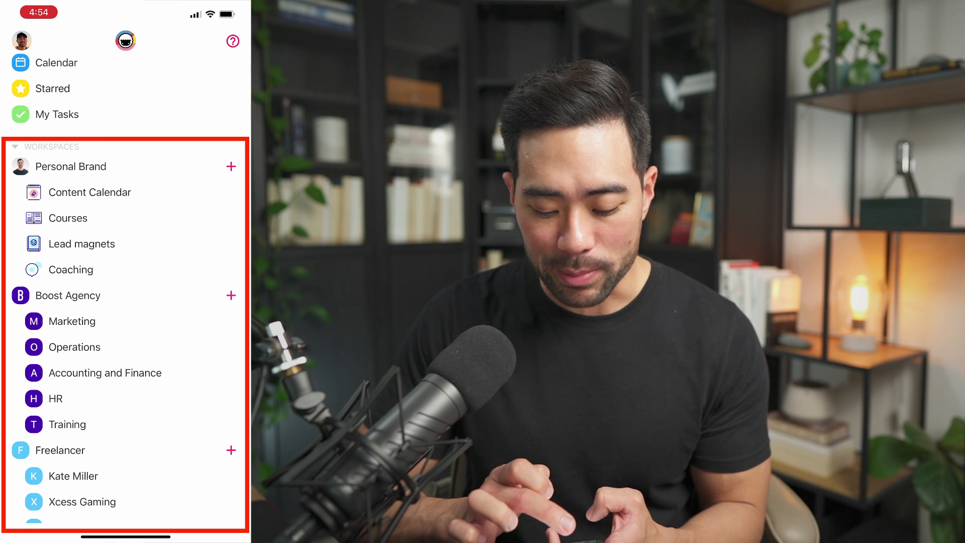
scroll(125, 282, "down", 4)
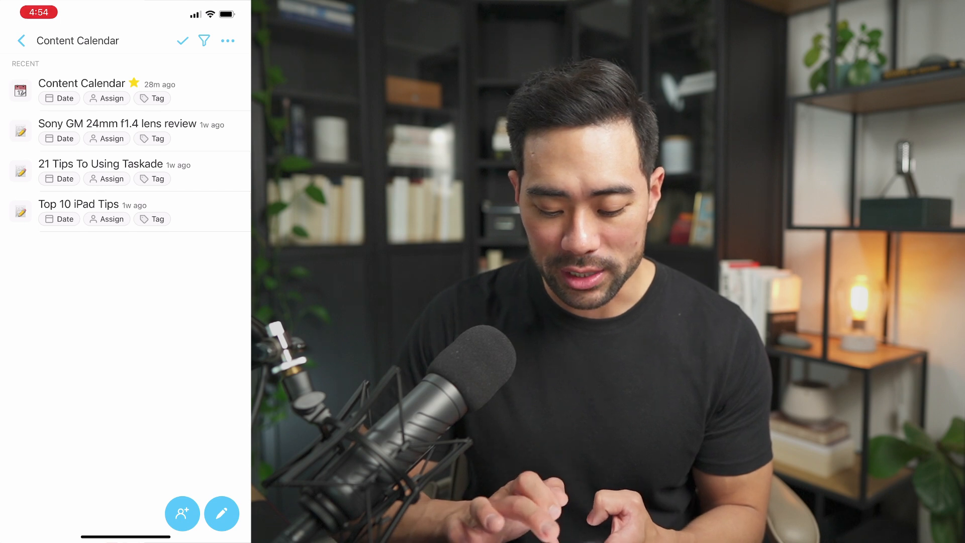
- Open the Content Calendar project on mobile and look through its blocks from Ideas to Ready To Publish
left_click(82, 83)
scroll(126, 302, "down", 4)
scroll(125, 302, "up", 4)
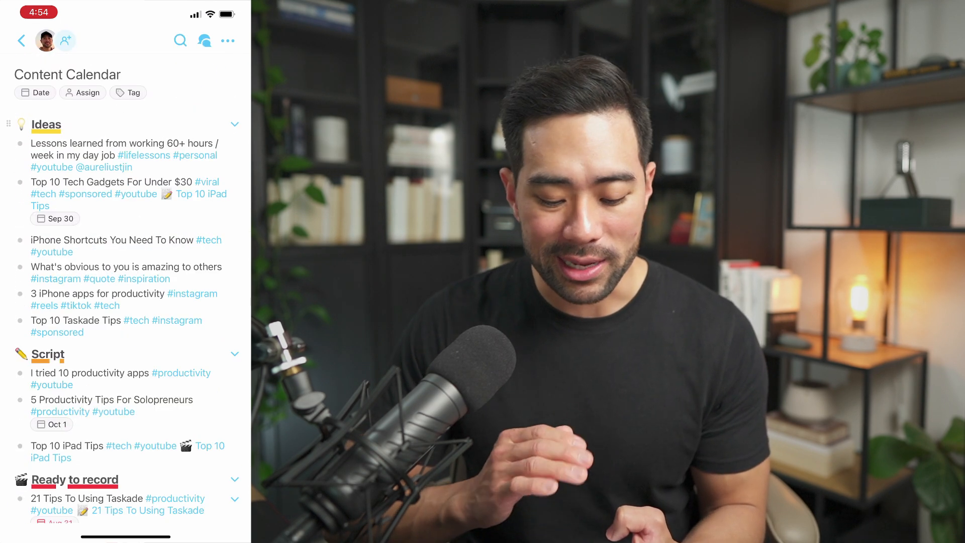
scroll(126, 301, "down", 2)
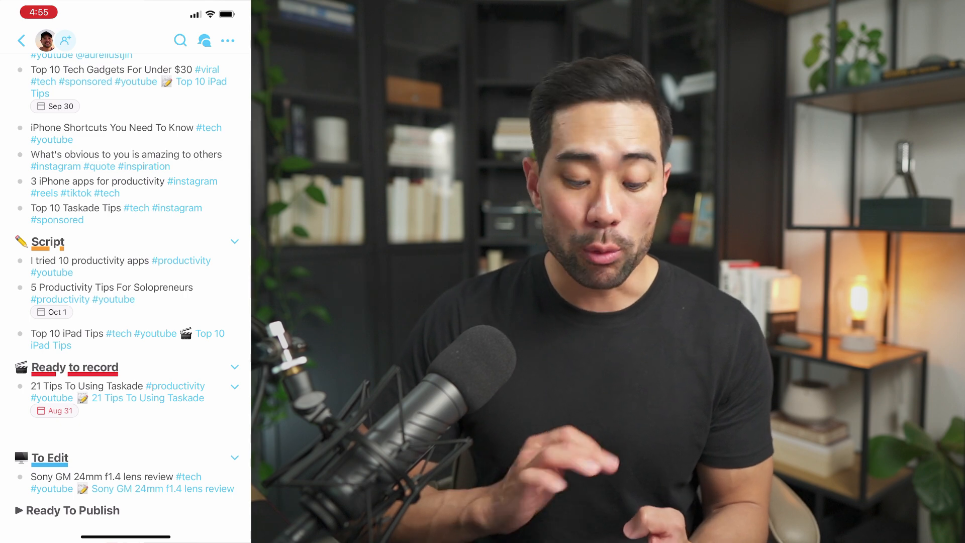
scroll(126, 301, "up", 2)
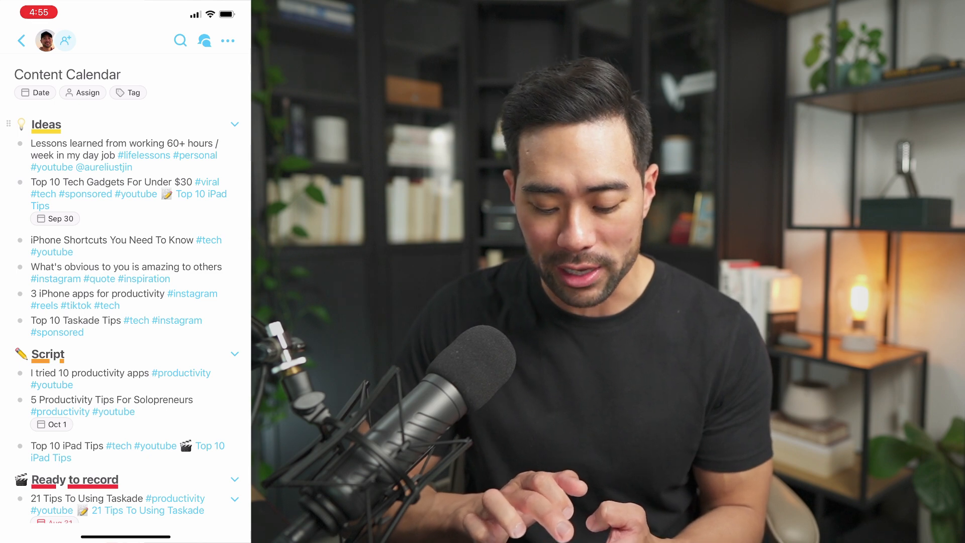
- Filter the mobile Content Calendar project by the #youtube tag and look through the matching tasks
left_click(52, 252)
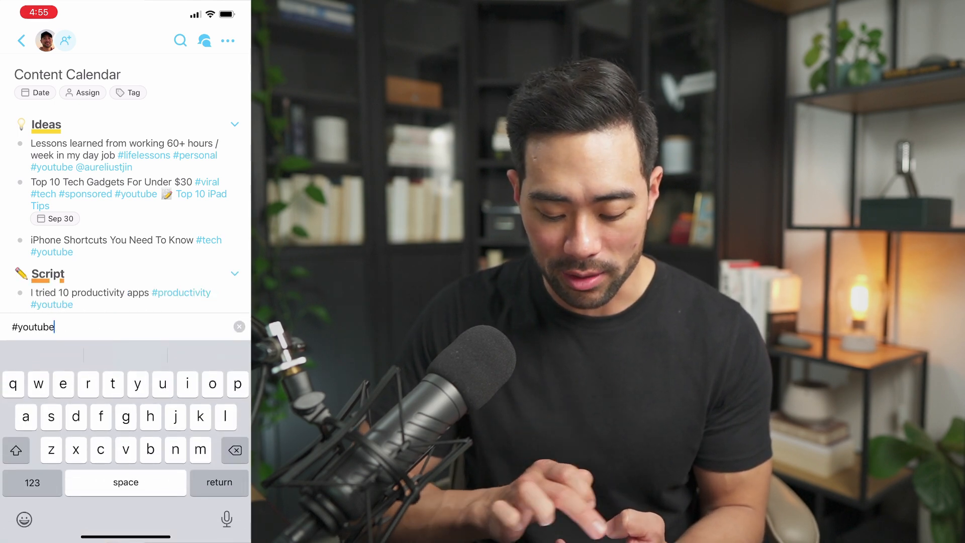
scroll(126, 190, "down", 10)
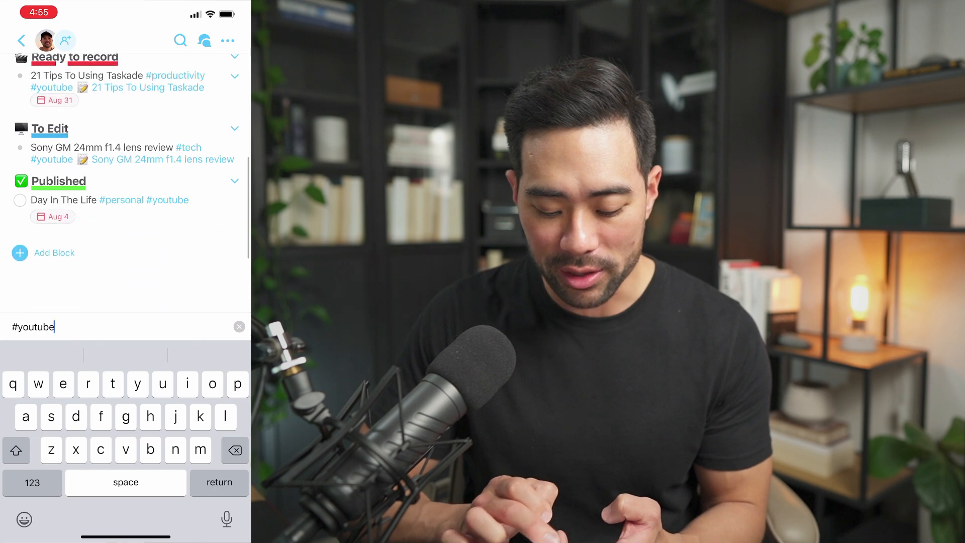
scroll(125, 191, "up", 10)
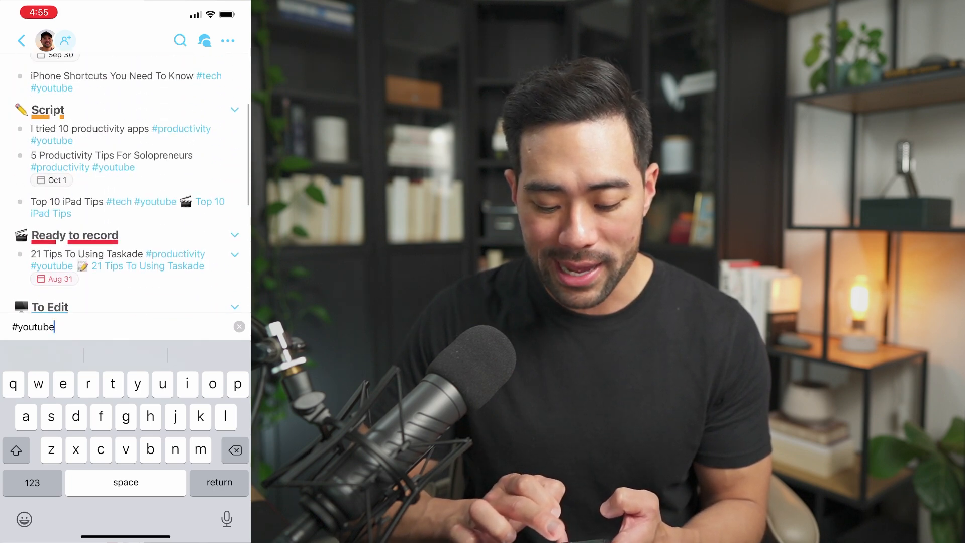
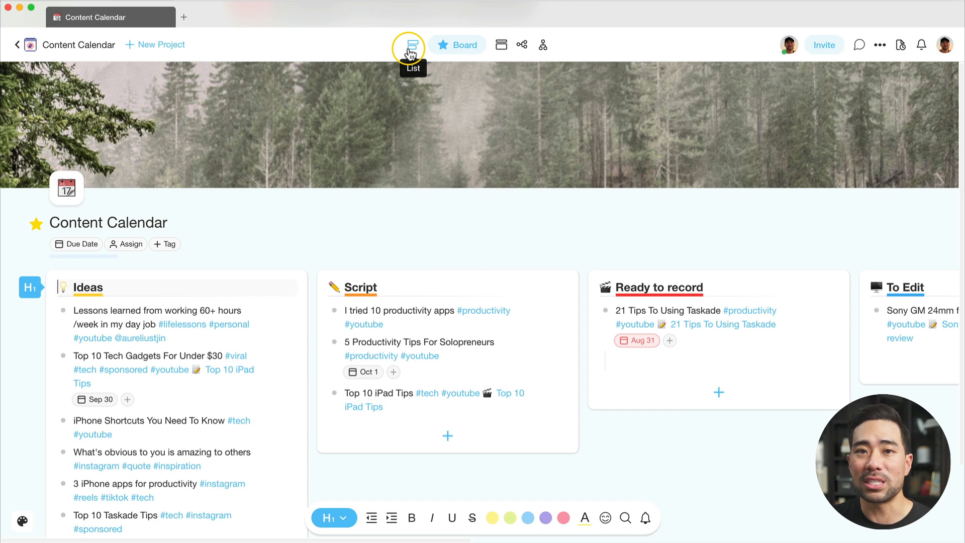
- Show the desktop Content Calendar project in List, Board, Action, Mind Map and Org Chart views in turn
left_click(411, 48)
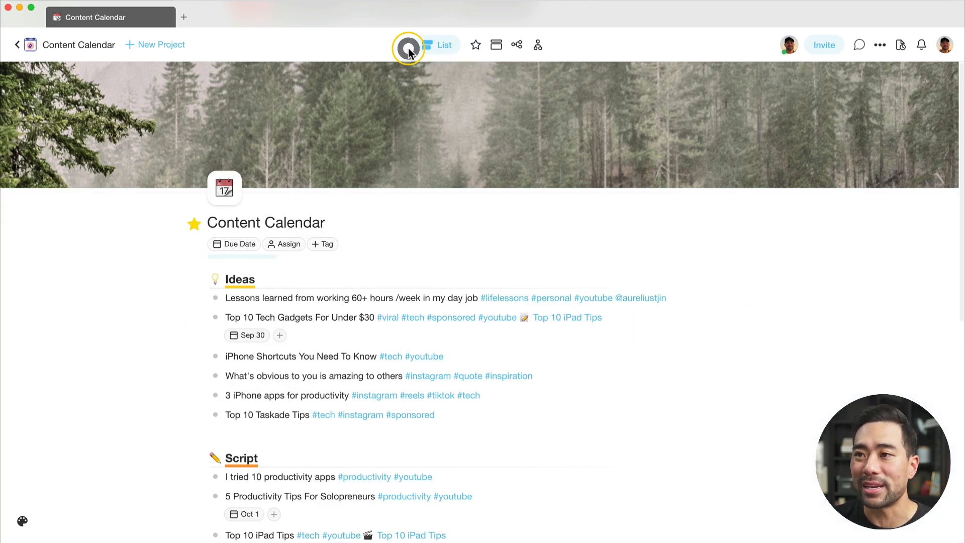
left_click(475, 48)
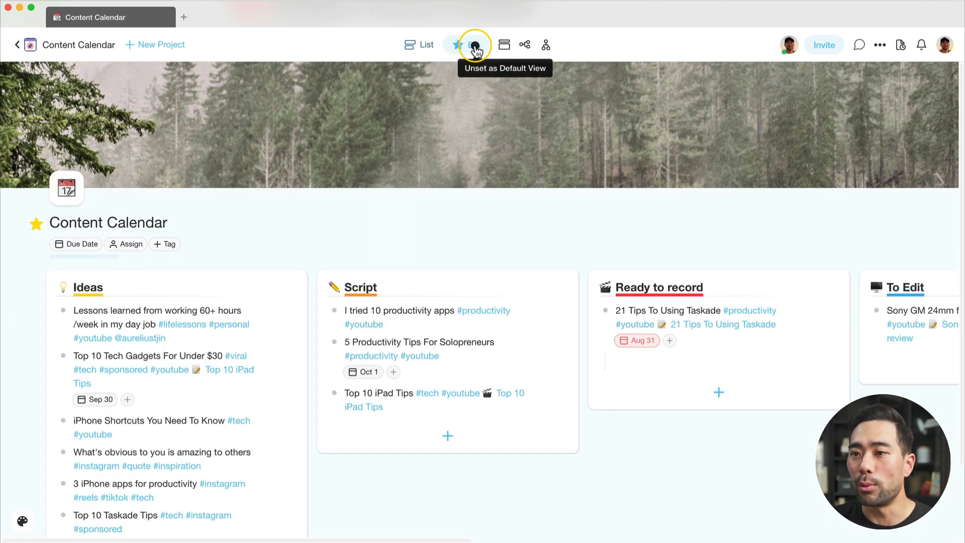
left_click(501, 46)
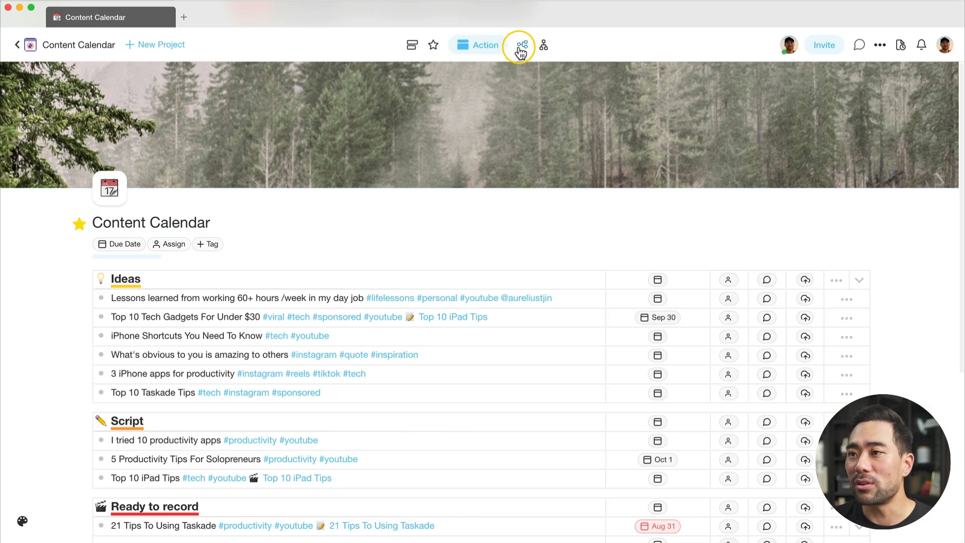
left_click(519, 49)
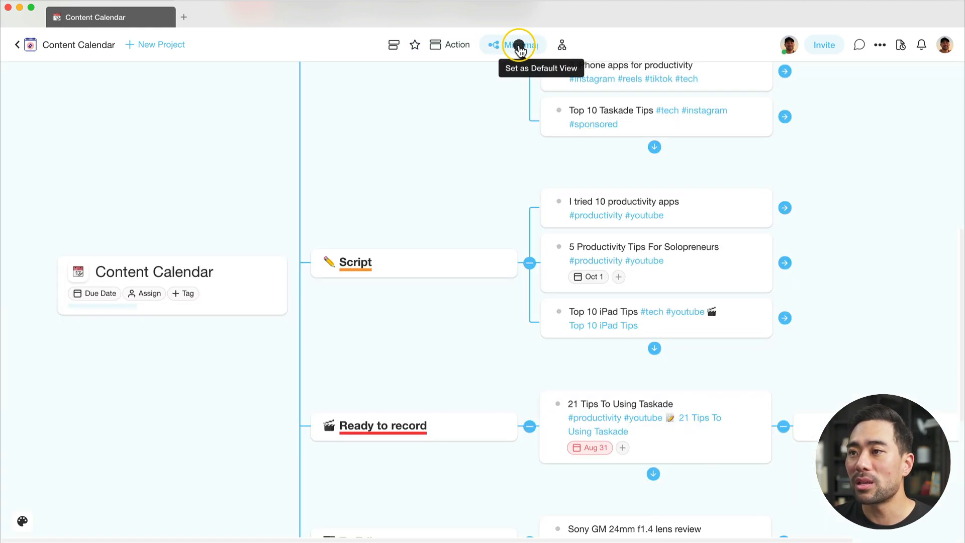
left_click(550, 49)
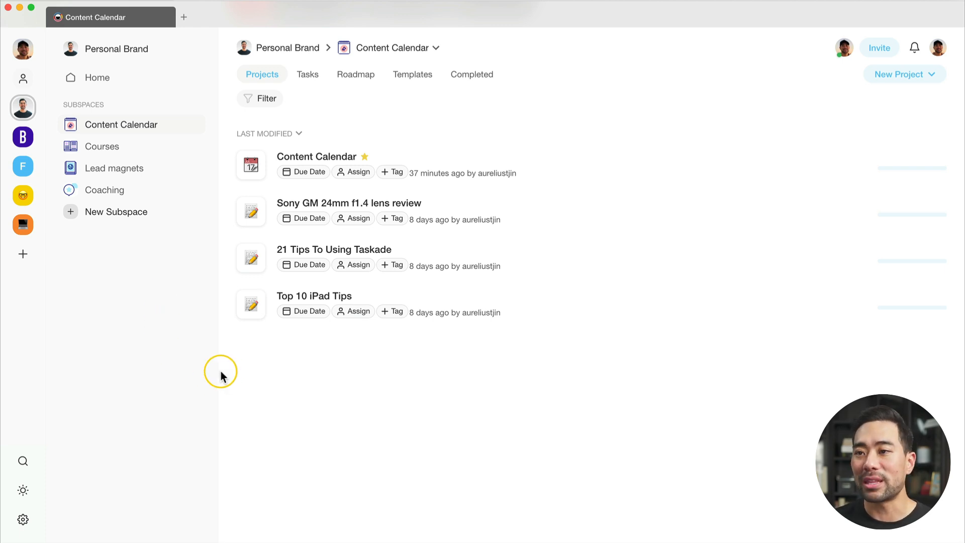
- Open the Content Calendar project from the subspace's project list in a new tab and switch between the two tabs
right_click(248, 171)
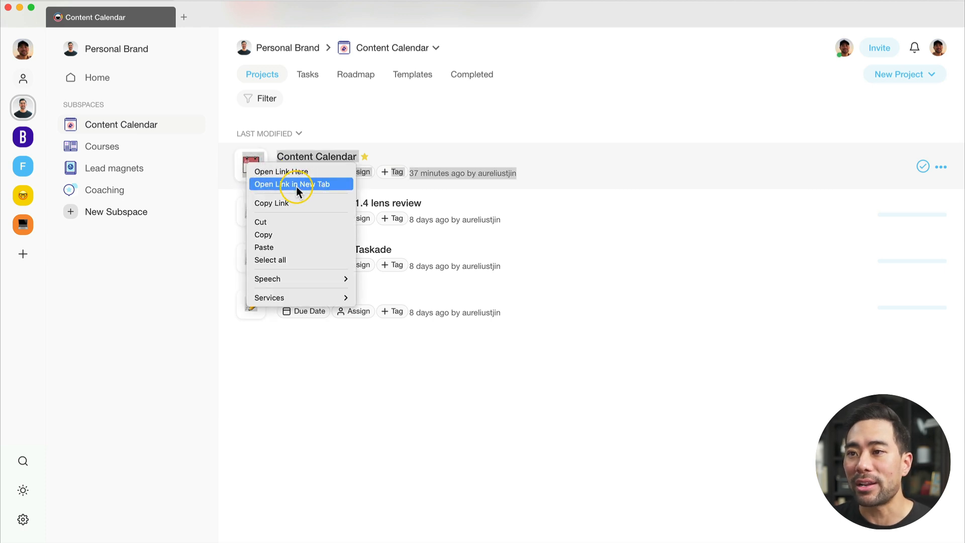
left_click(297, 186)
left_click(129, 16)
left_click(210, 18)
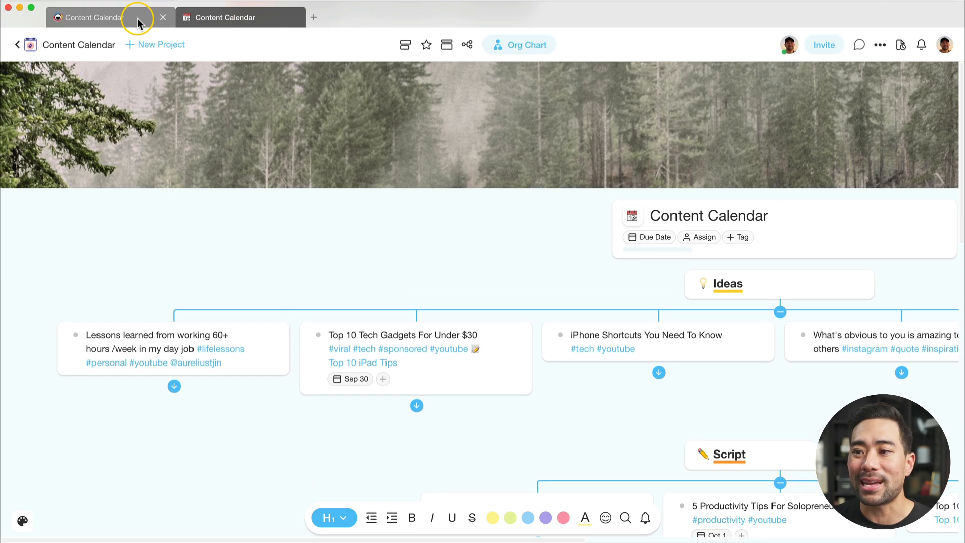
left_click(137, 18)
left_click(241, 17)
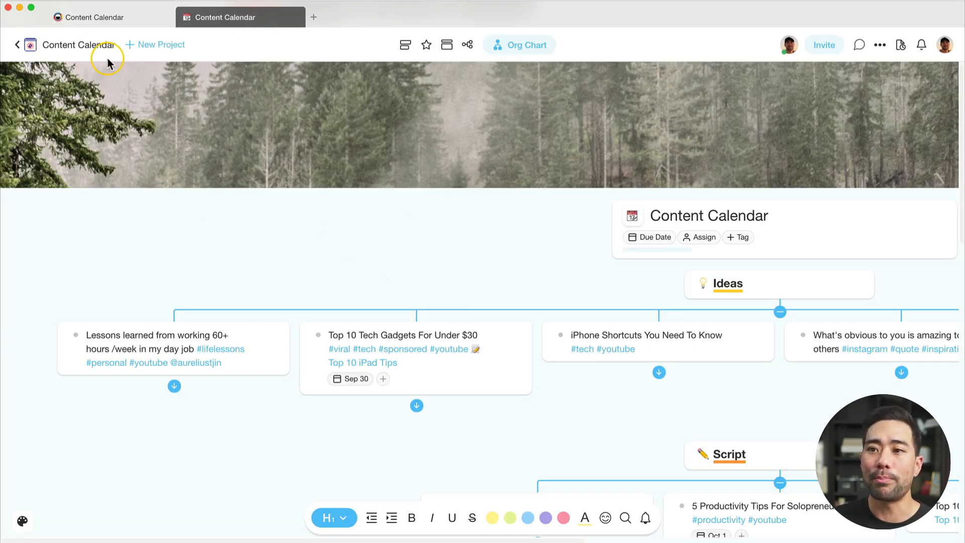
left_click(86, 44)
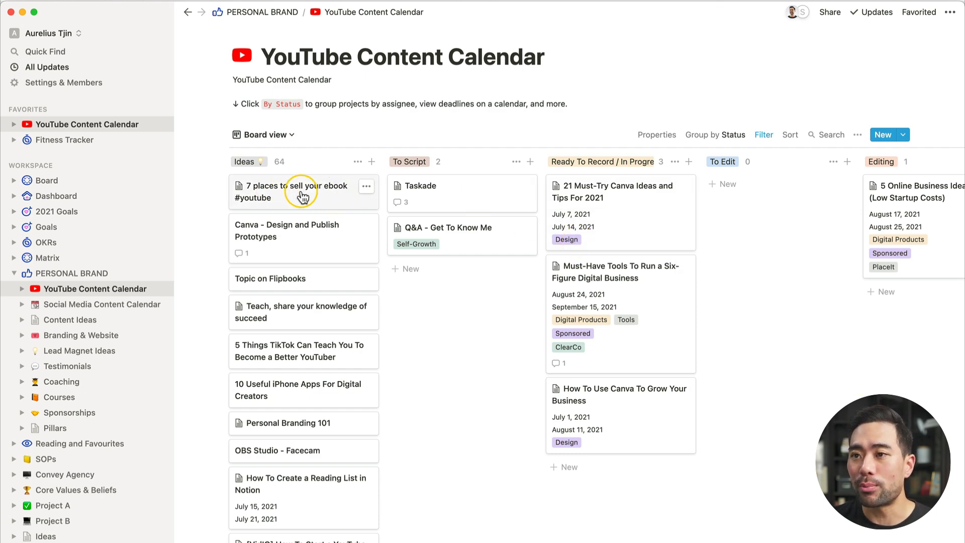
- In Notion's YouTube Content Calendar, view the "7 places to sell your ebook #youtube" card's properties and numbered list, and close it
left_click(278, 193)
scroll(442, 399, "down", 1)
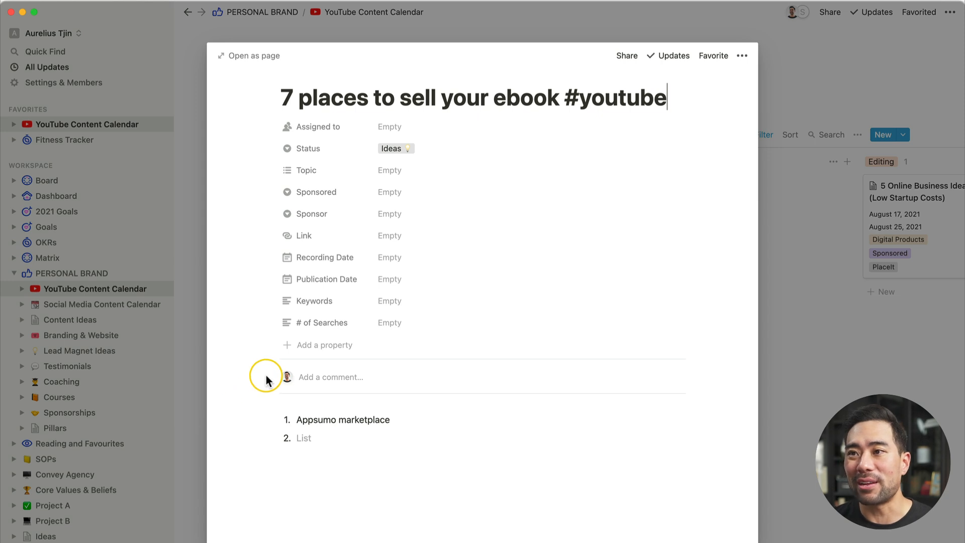
left_click(320, 441)
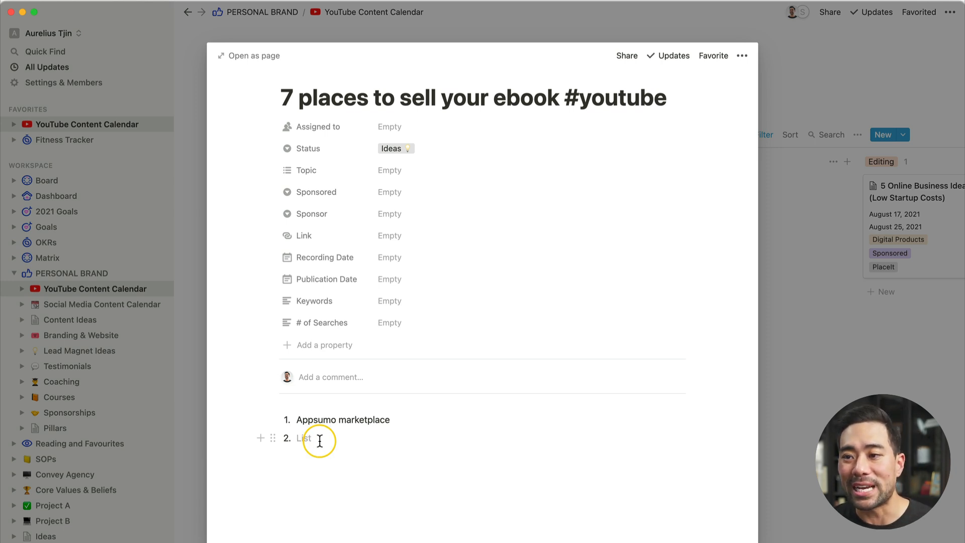
left_click(179, 421)
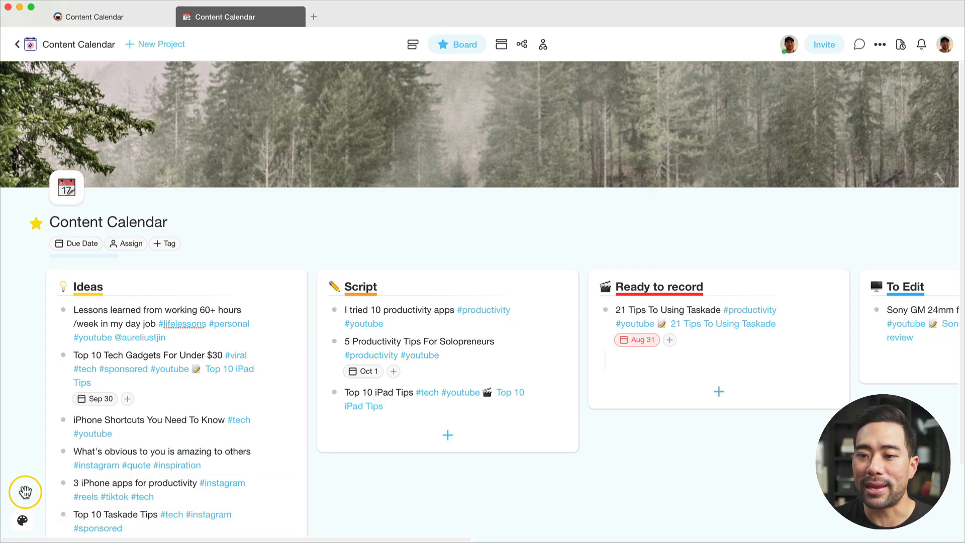
- In Taskade, look at the background colour and image choices and the emoji choices for the Content Calendar project's icon
left_click(23, 521)
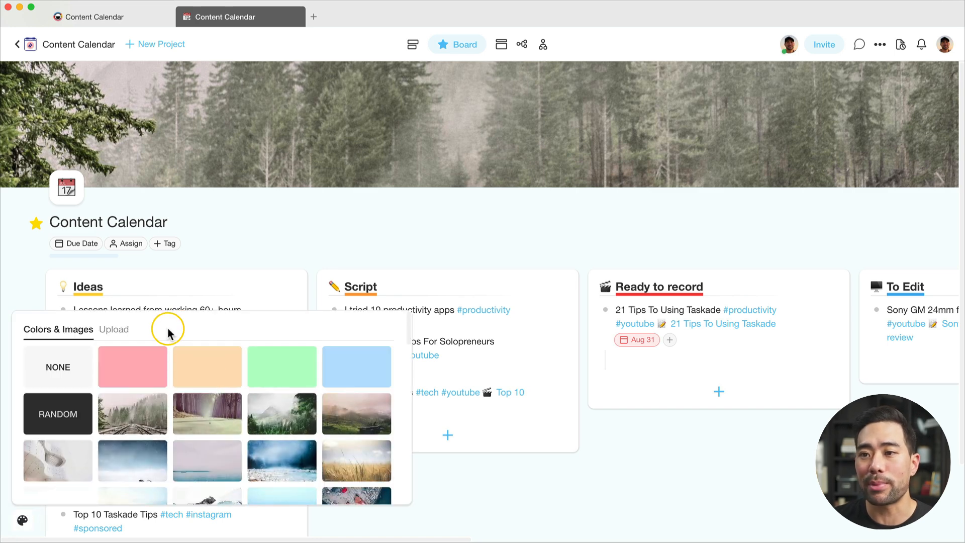
left_click(252, 217)
left_click(67, 187)
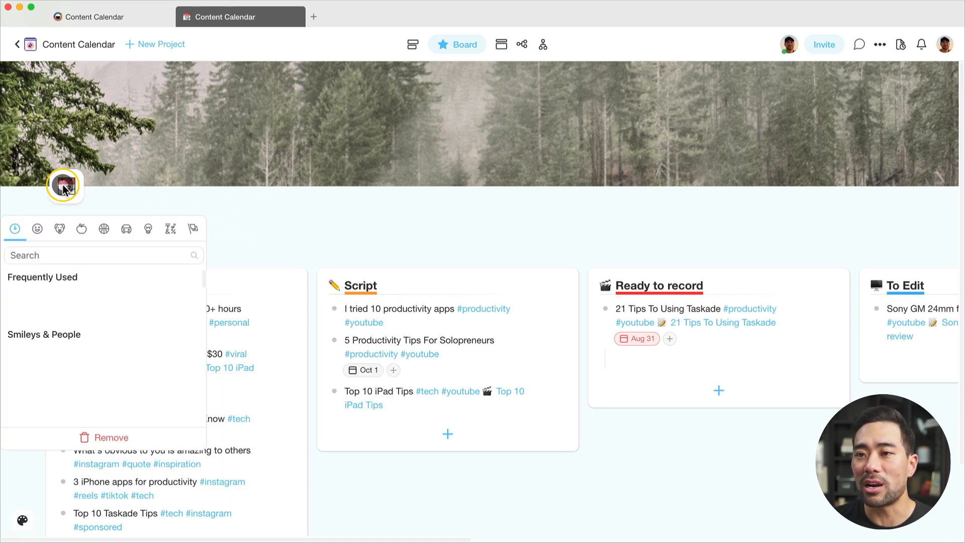
scroll(126, 199, "down", 3)
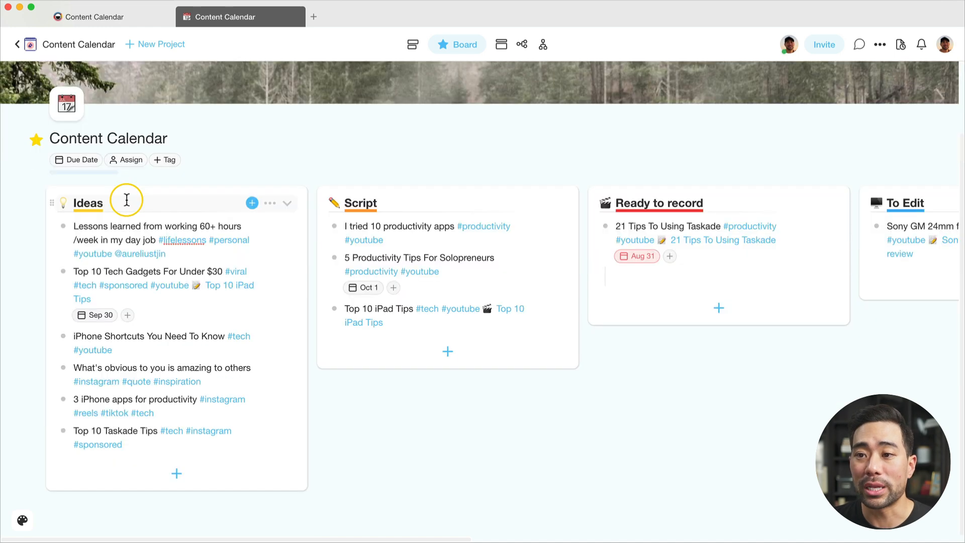
- Add a grinning face emoji at the end of the Ideas block heading and select it
left_click(127, 200)
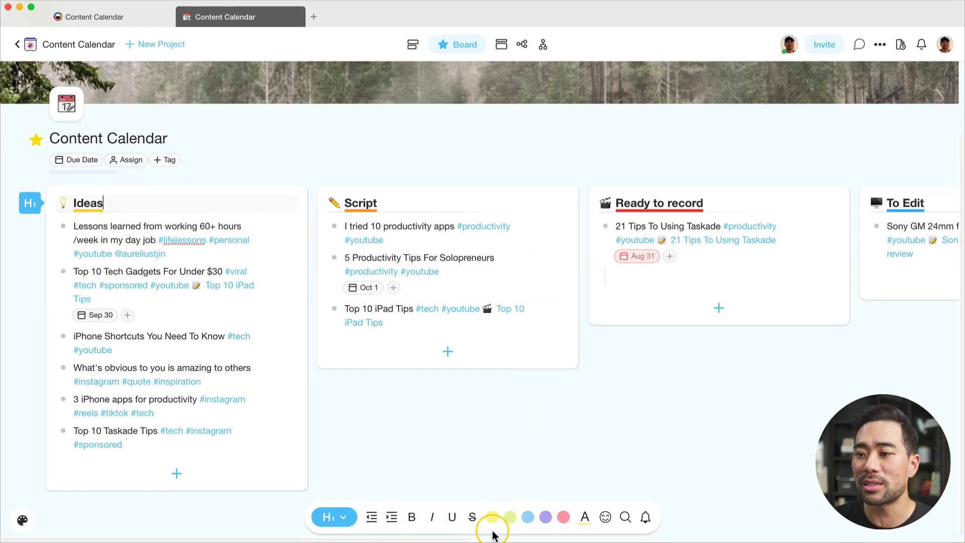
scroll(127, 282, "up", 3)
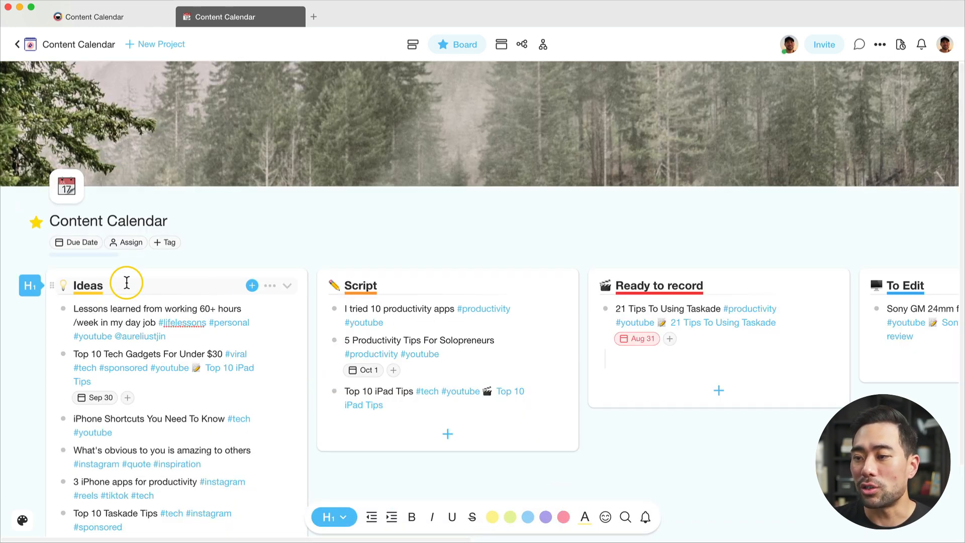
left_click(605, 517)
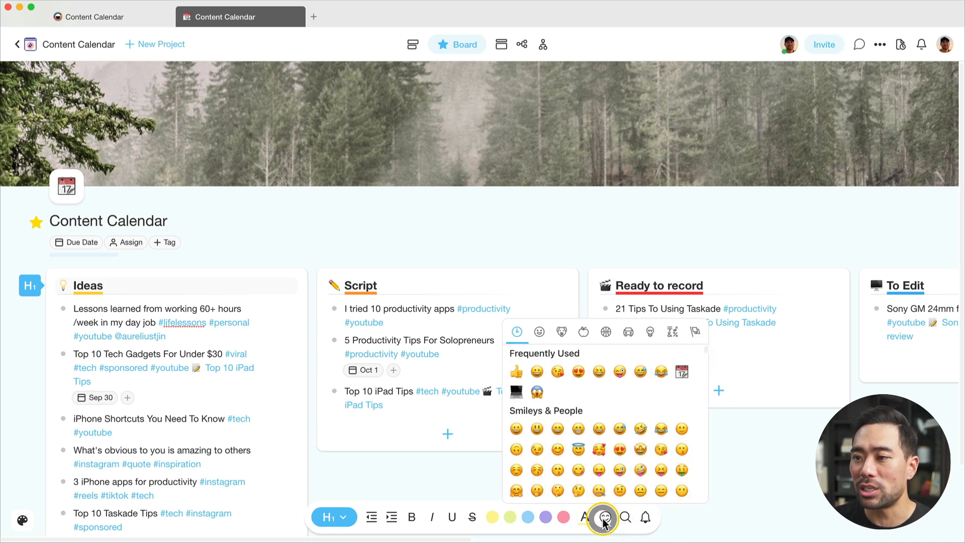
left_click(533, 373)
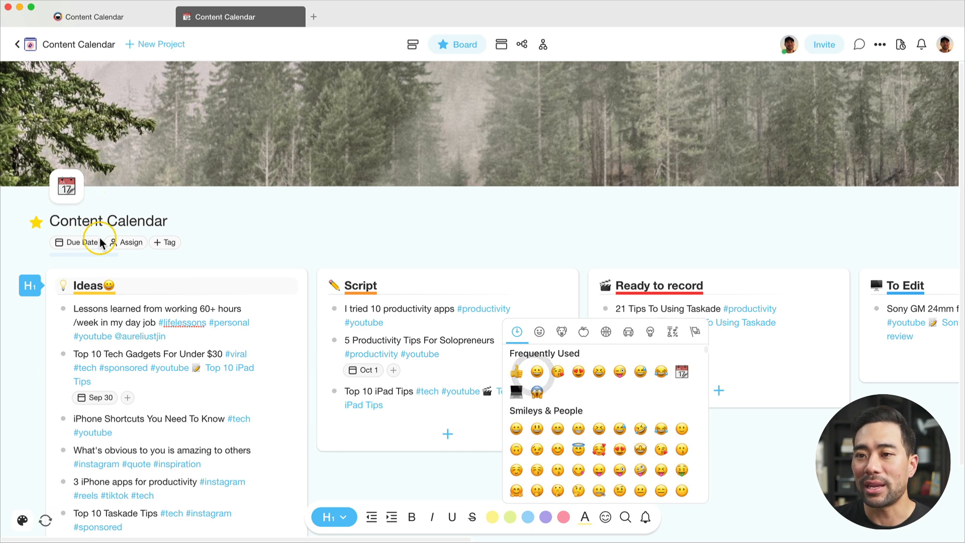
left_click(104, 286)
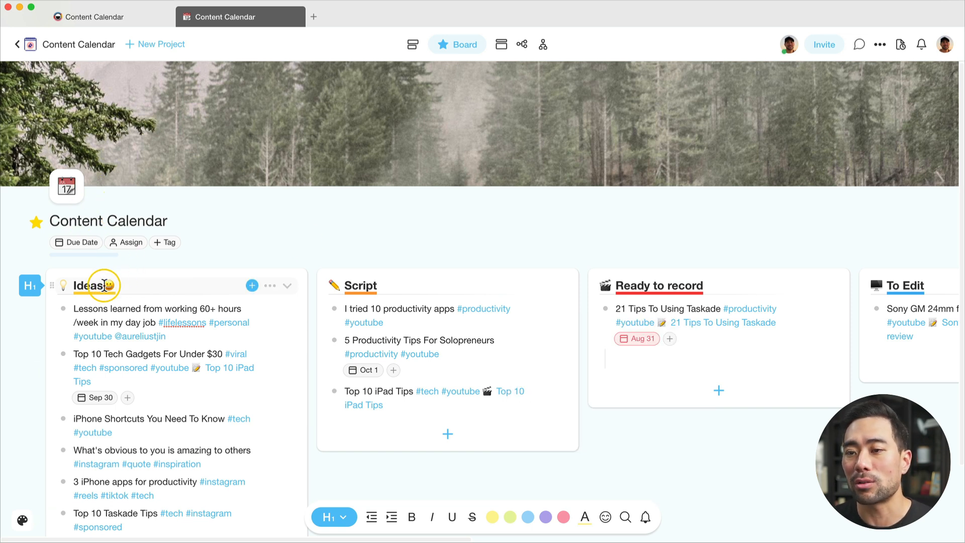
left_click_drag(104, 286, 120, 286)
left_click(120, 286)
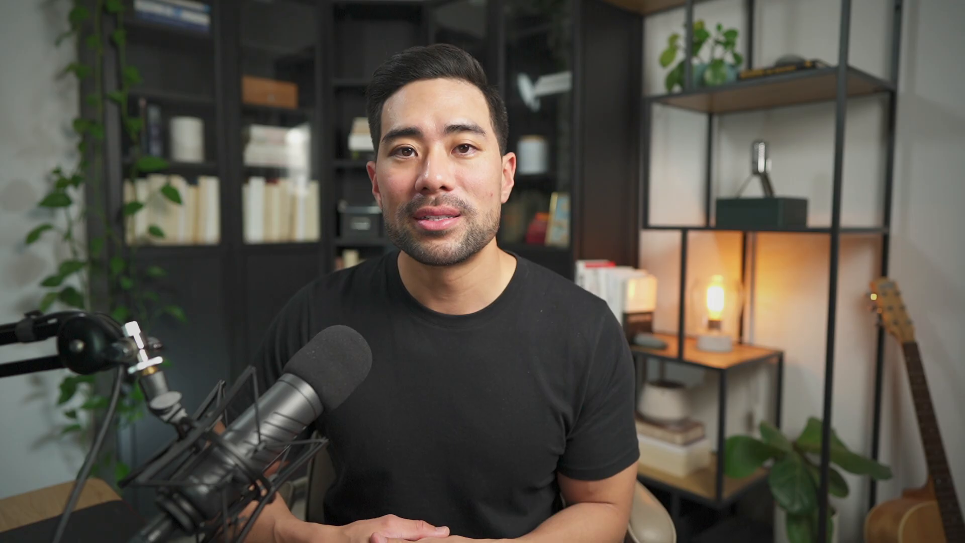